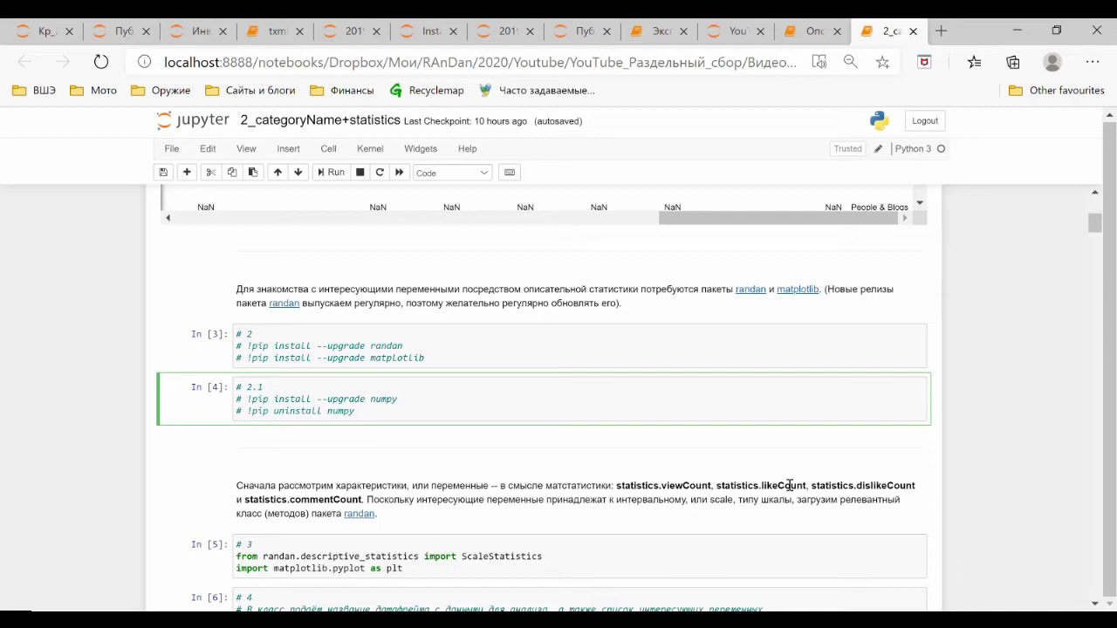
Step: Switch to the Excel workbook of scale-type criteria and examine criterion 1, on orderable categories, for the nominal, ordinal and scale types
key(alt+Tab)
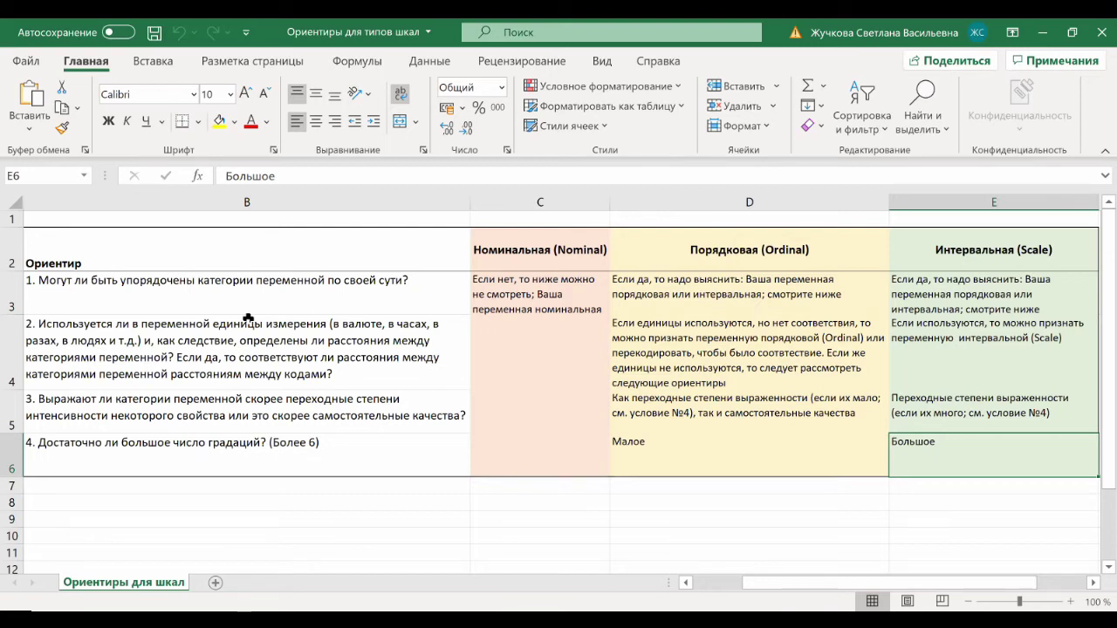
drag(225, 297, 221, 447)
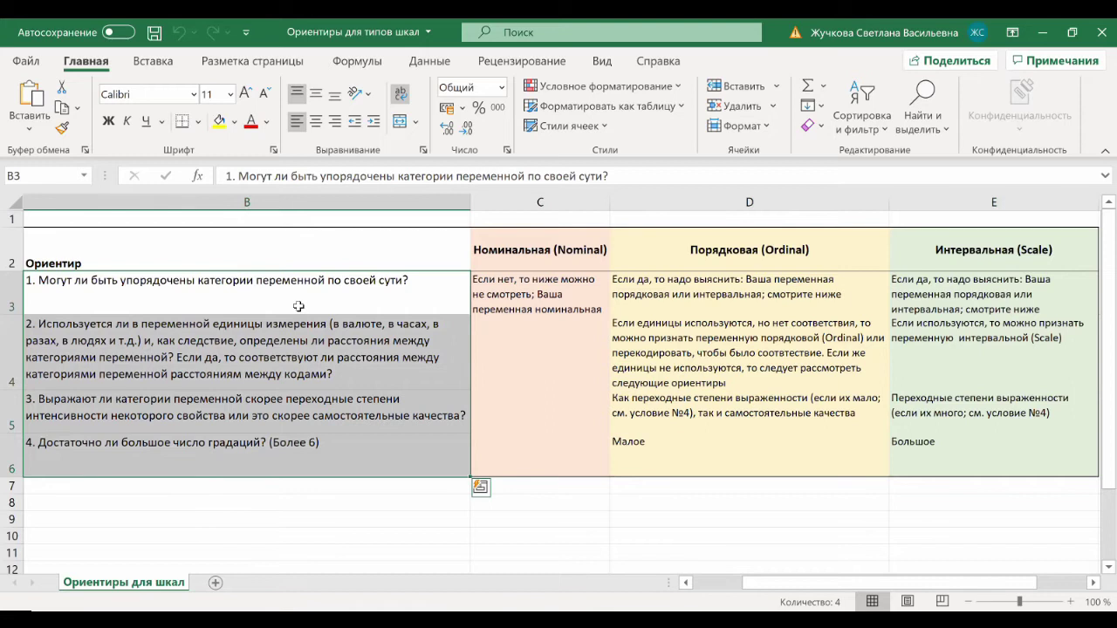
click(298, 306)
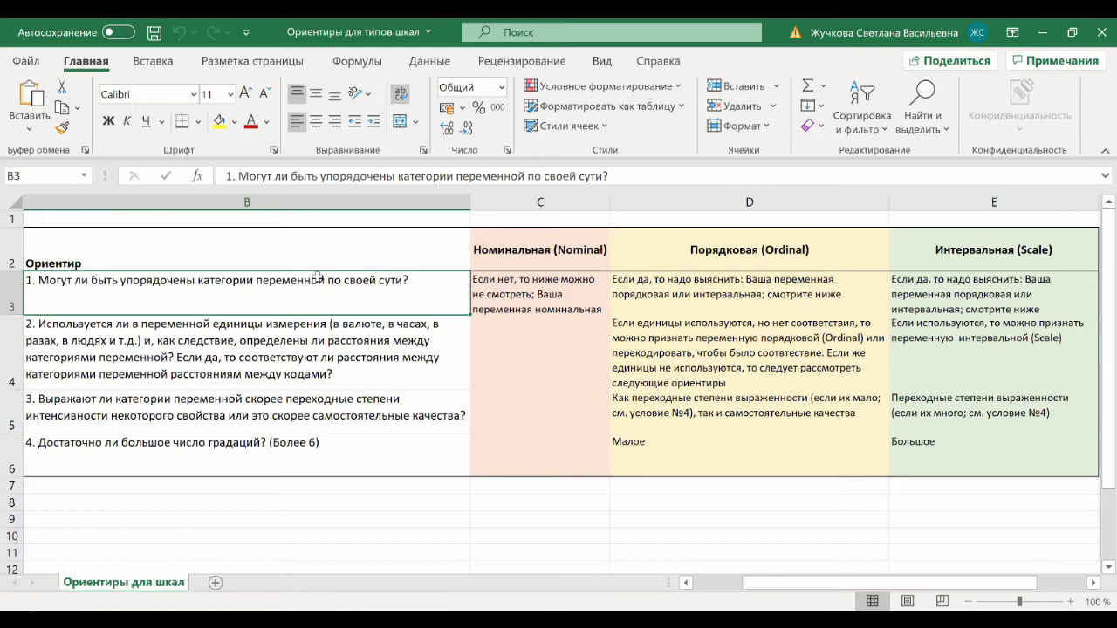
click(517, 295)
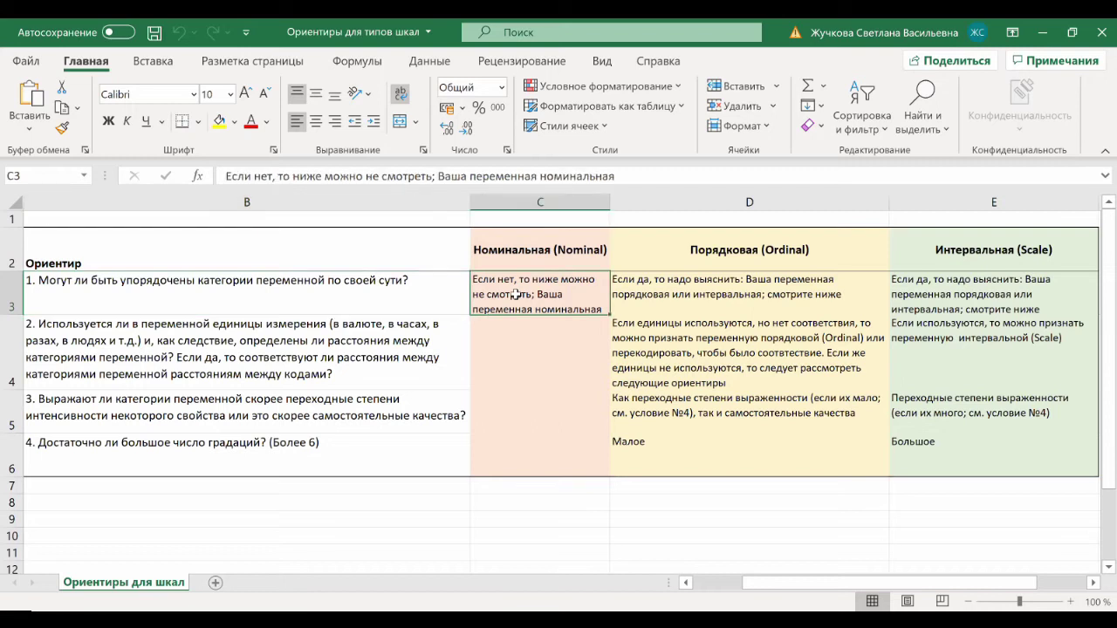
click(705, 281)
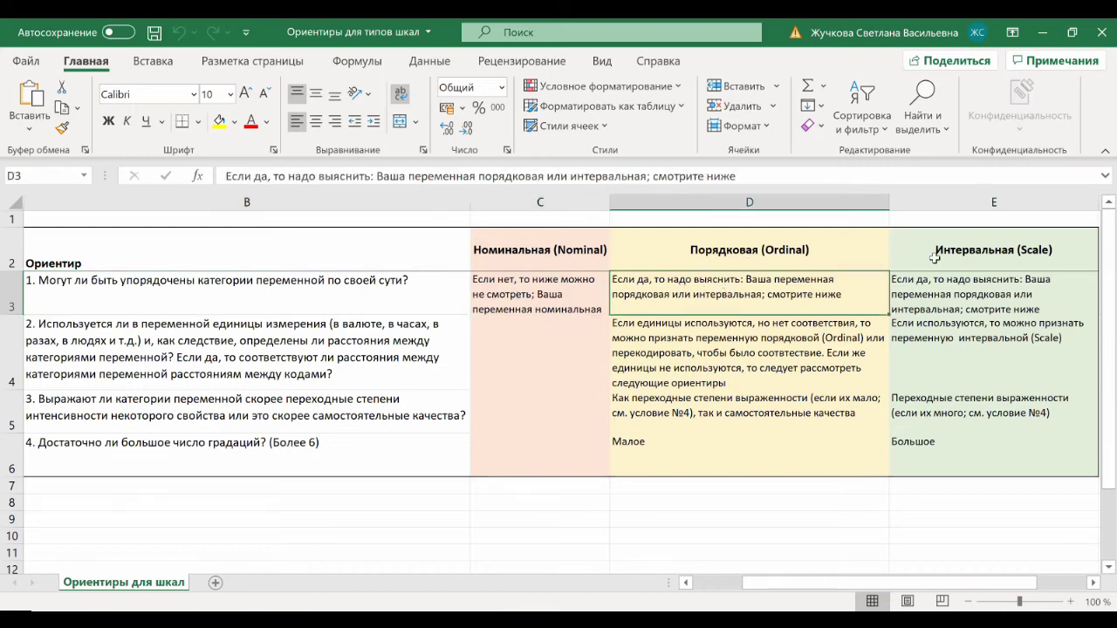
click(964, 287)
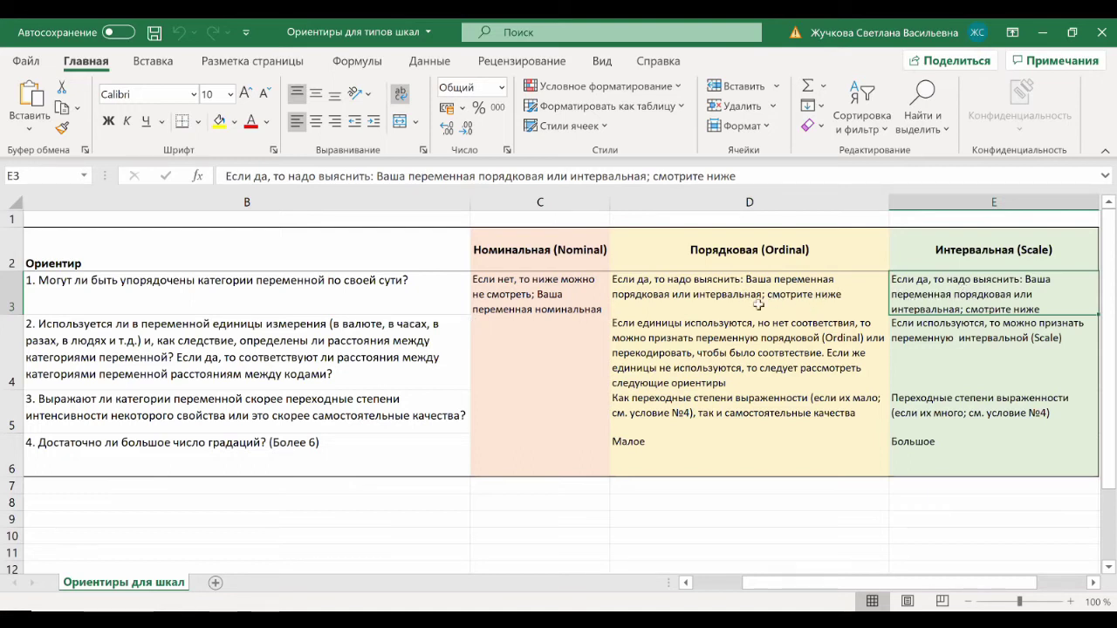
Step: Examine criterion 2, on units of measurement, for ordinal and scale variables, and review the first two scale-type answers
click(194, 341)
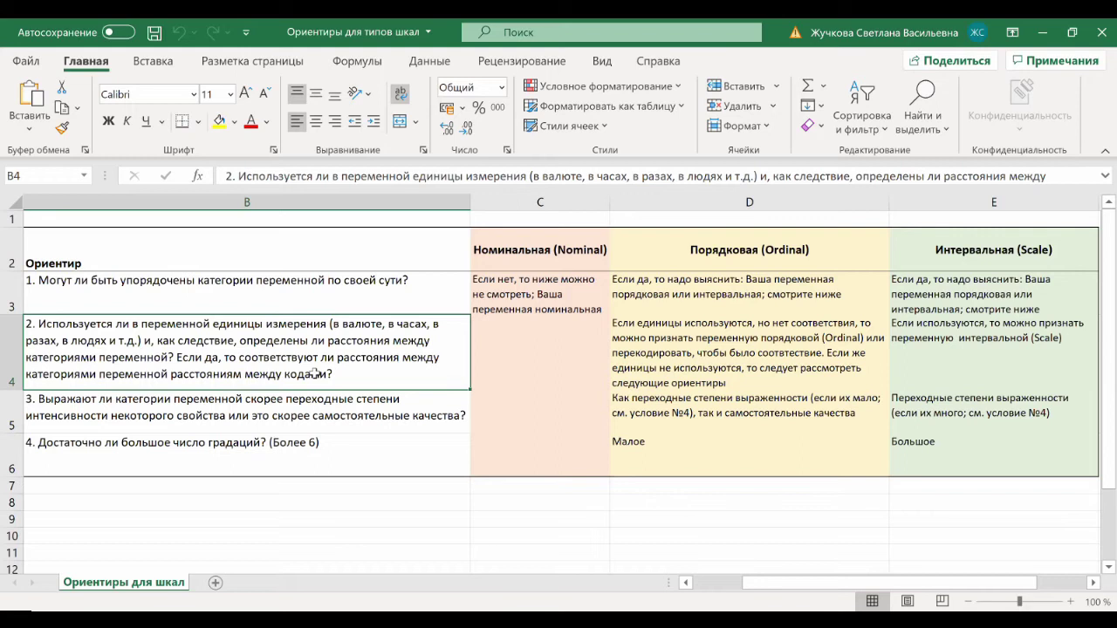
click(709, 342)
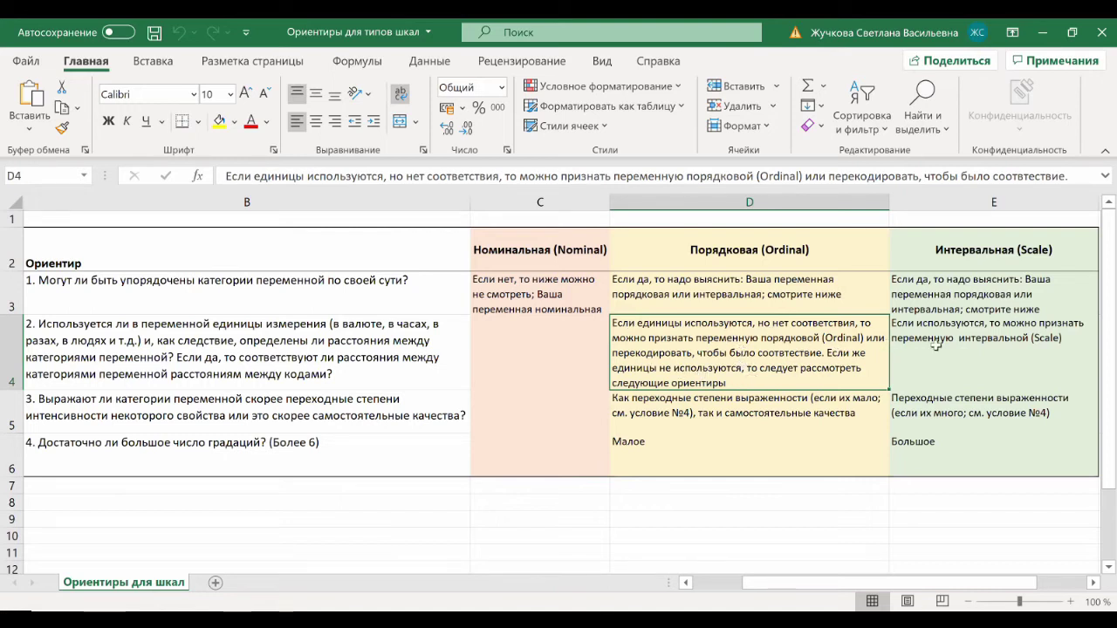
click(936, 345)
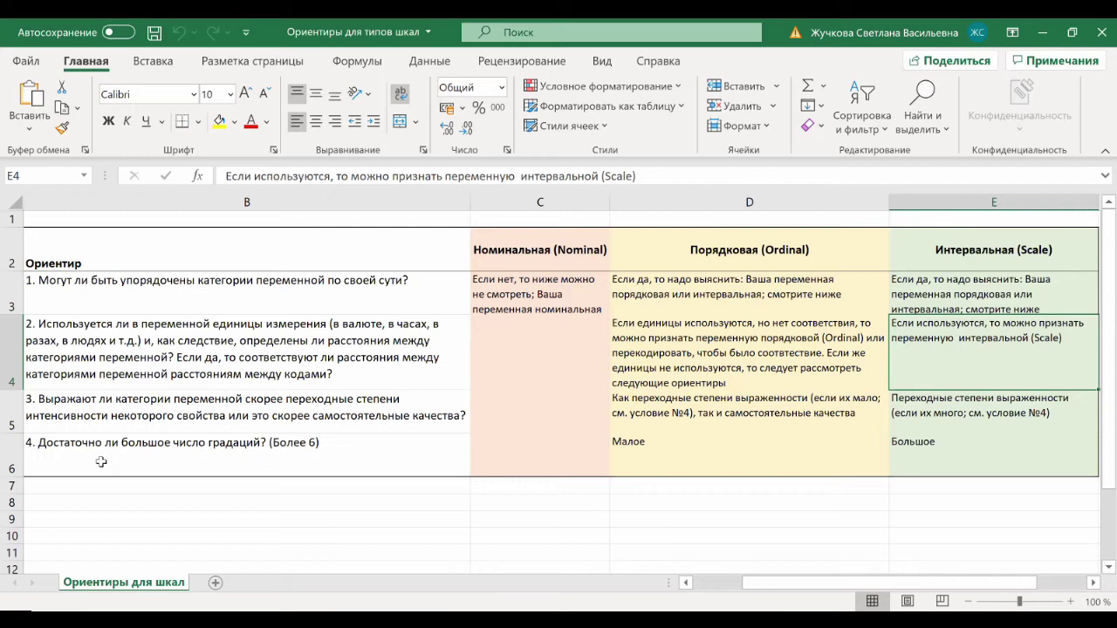
click(308, 299)
click(945, 295)
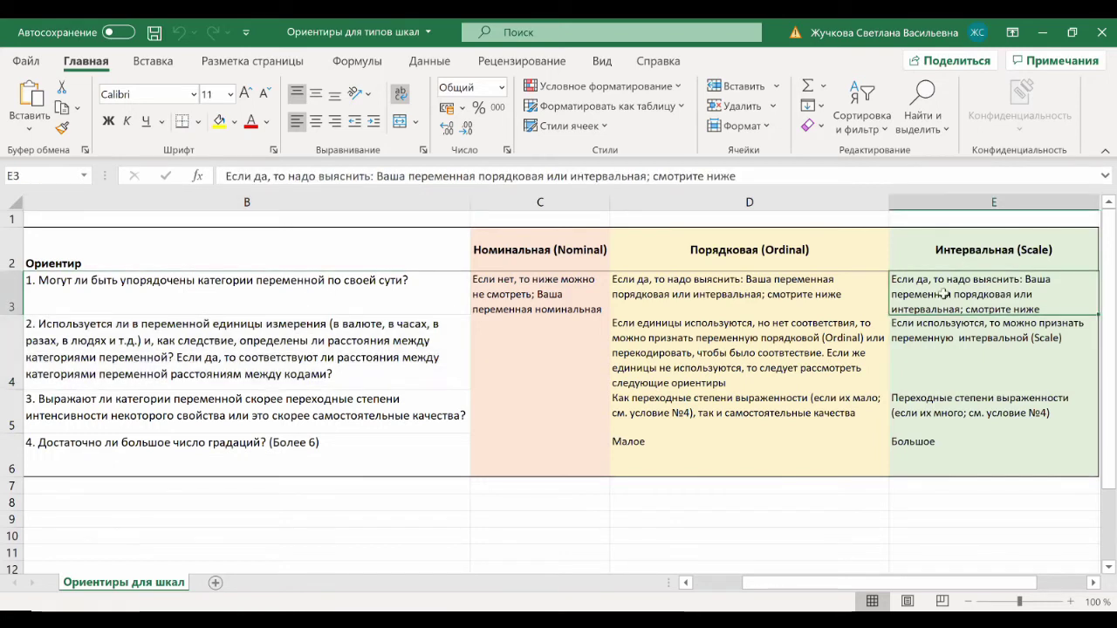
drag(945, 295, 950, 322)
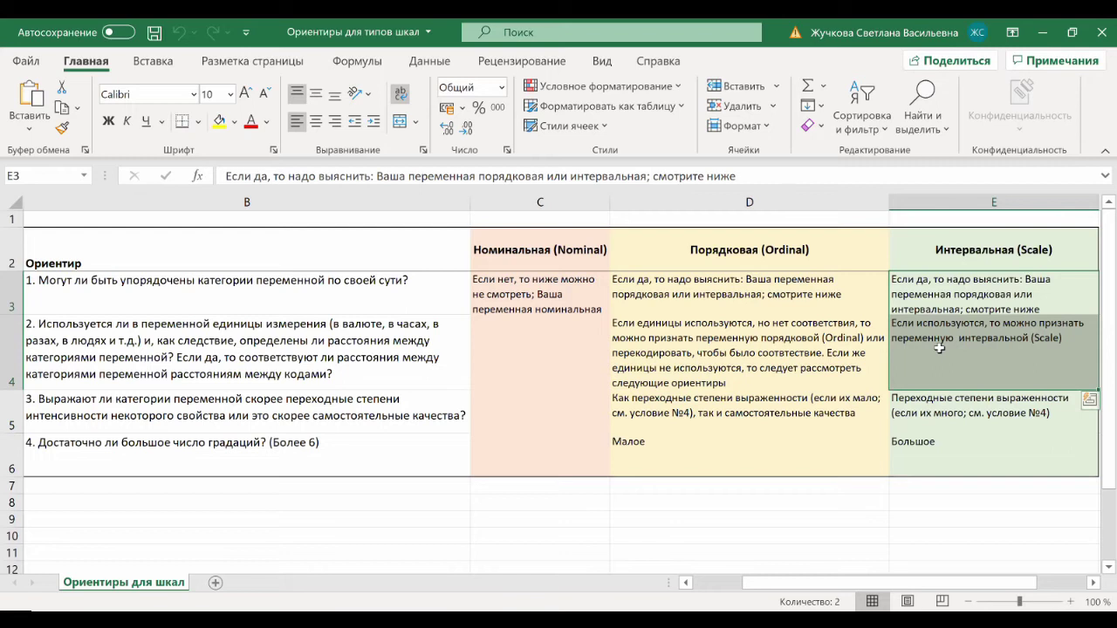
Step: Switch to the Jupyter notebook and copy the module name randan.descriptive_statistics from the import line in the cell commented # 3
key(alt+Tab)
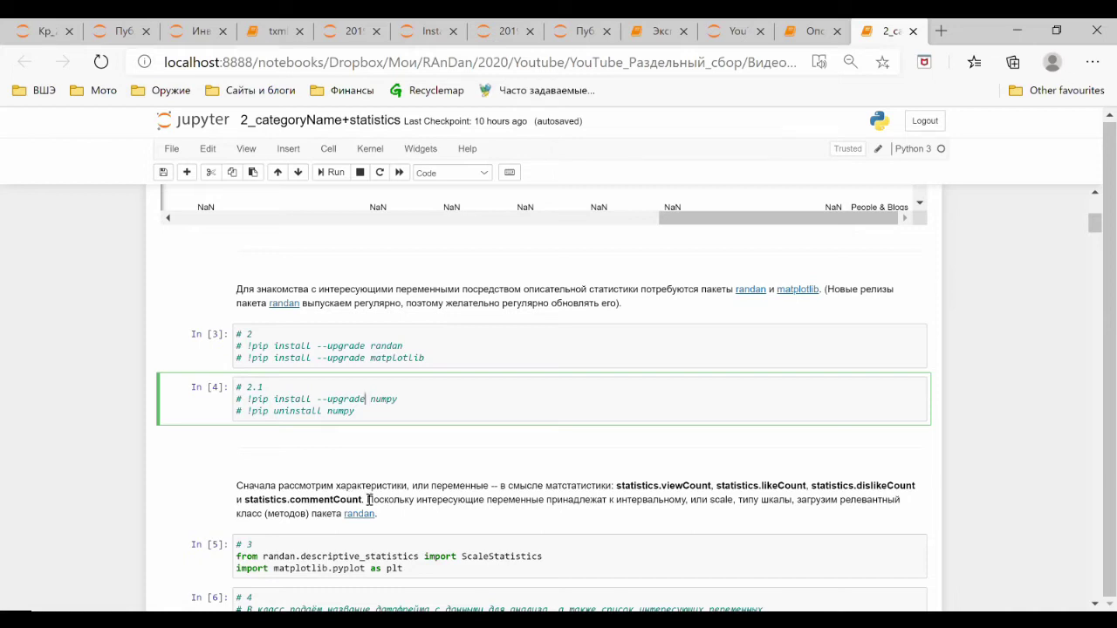
scroll(368, 499, down, 3)
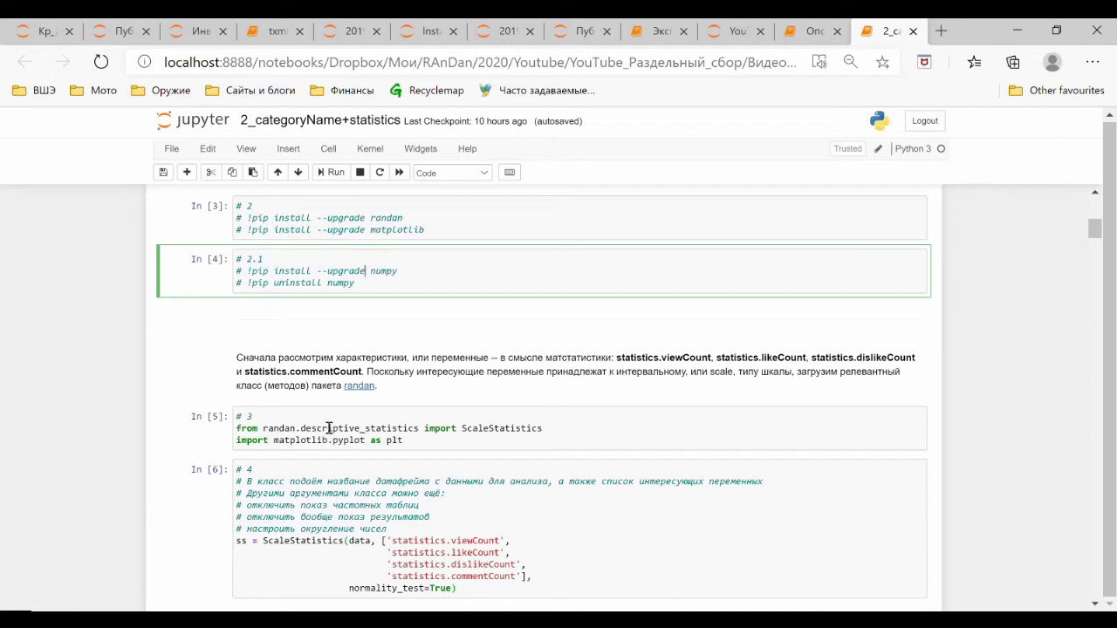
click(259, 428)
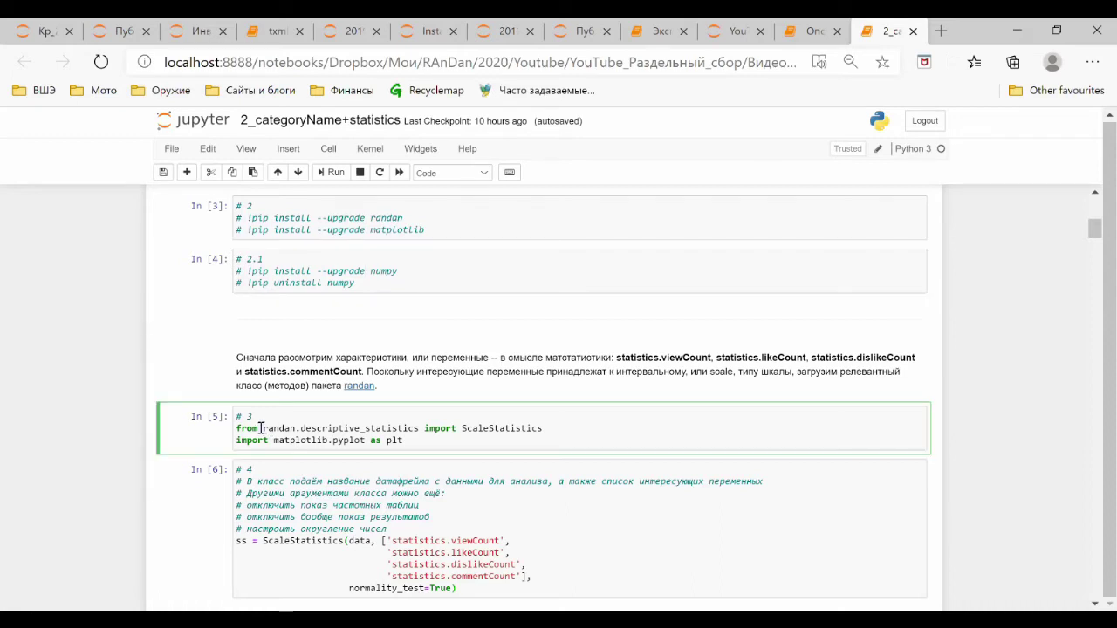
drag(262, 428, 421, 428)
key(ctrl+c)
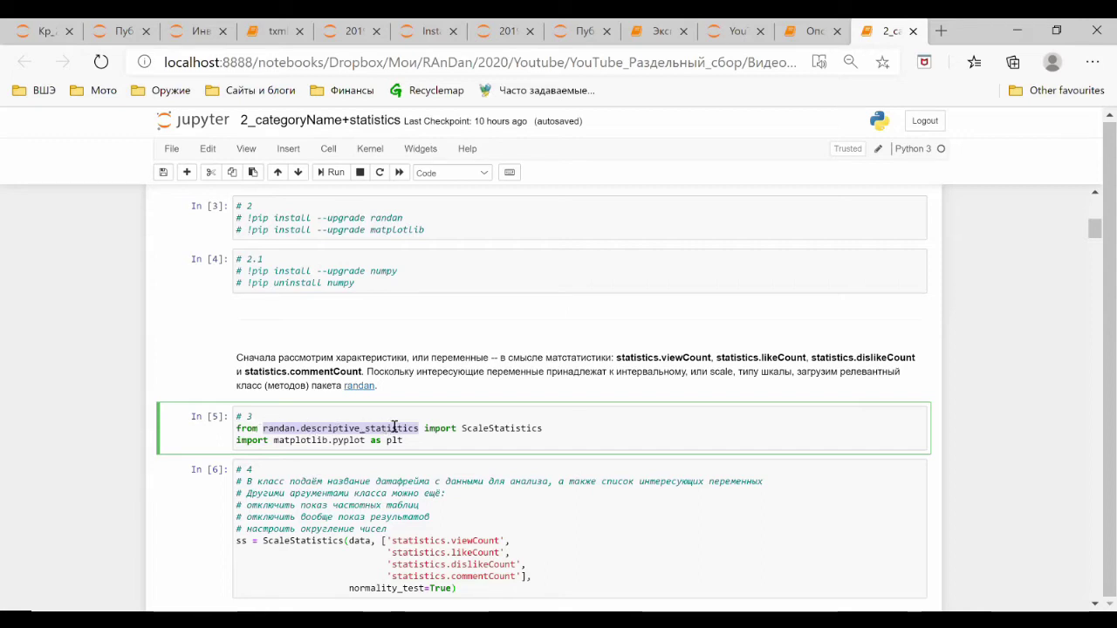
double_click(504, 428)
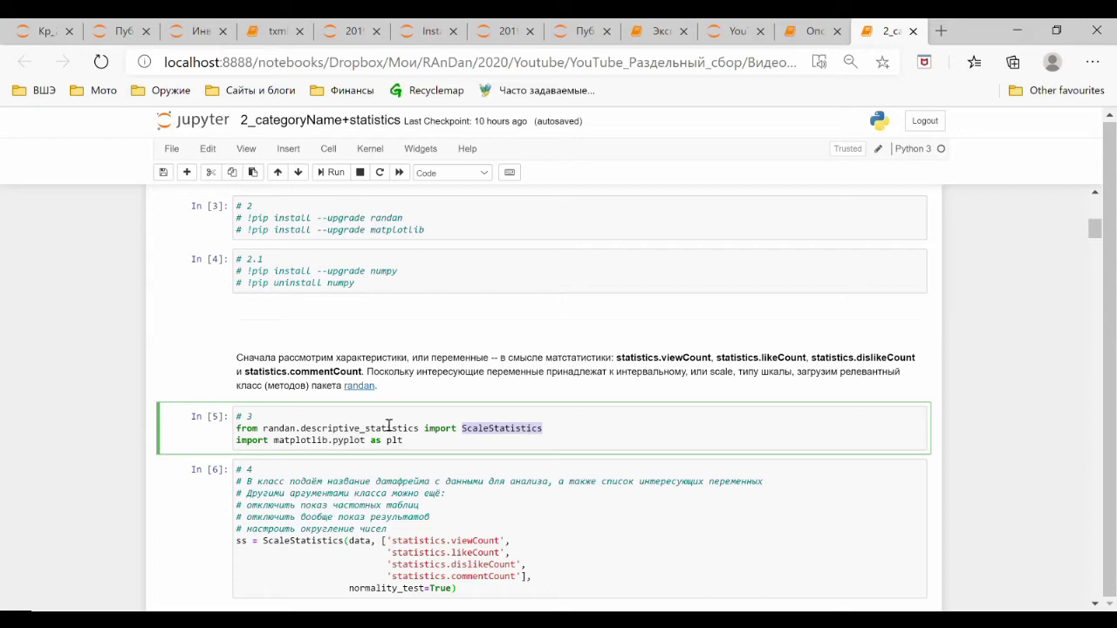
click(524, 428)
click(332, 429)
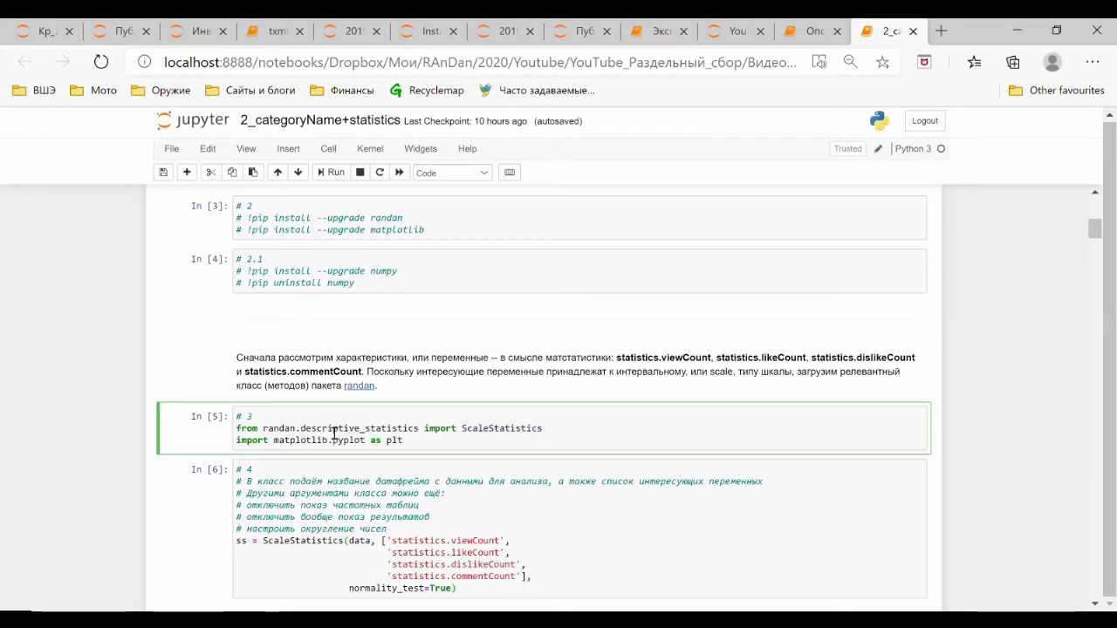
Step: Insert a code cell below the # 3 import cell and enter "import randan.descriptive_statistics" in it
click(186, 172)
click(277, 471)
key(ctrl+v)
key(Home)
text(import)
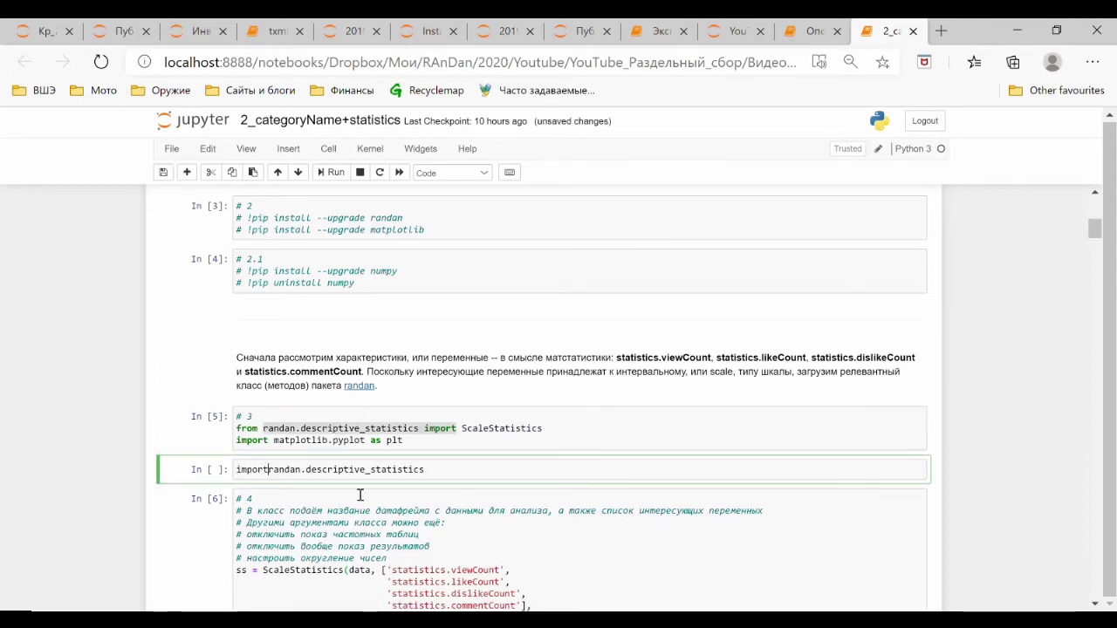
click(461, 468)
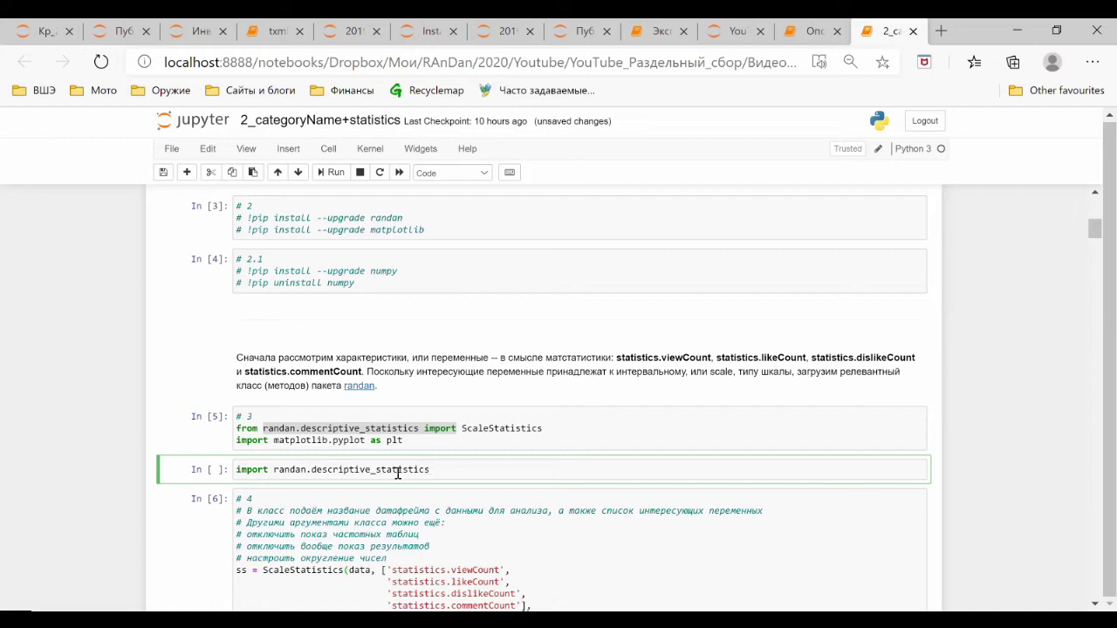
Step: Clear the whole-module import statement from the newly inserted cell
triple_click(326, 469)
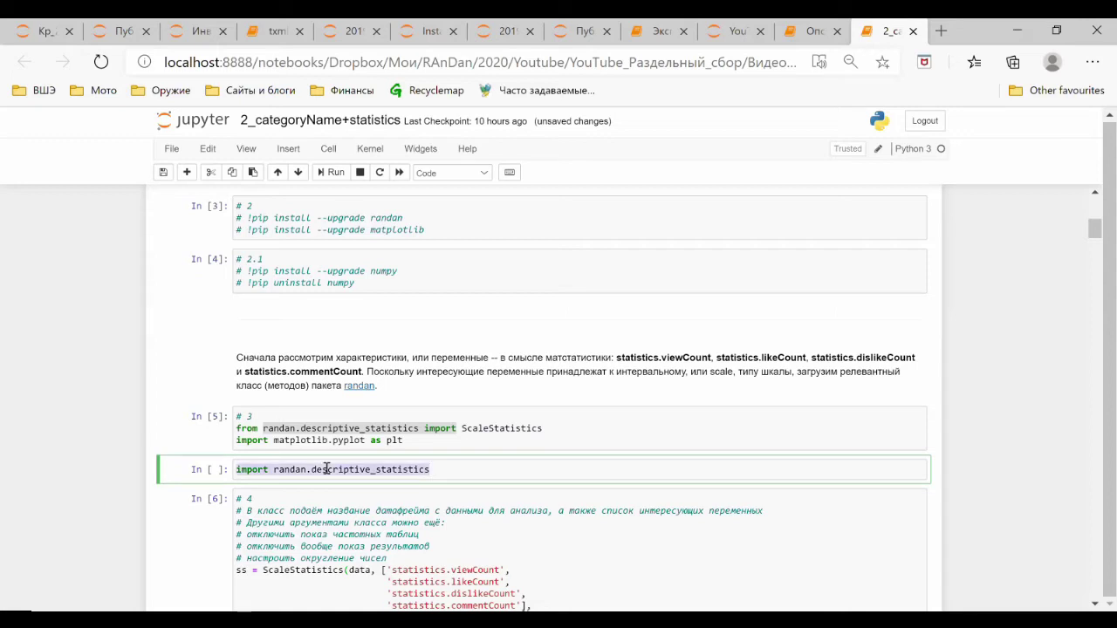
click(327, 469)
drag(273, 471, 444, 471)
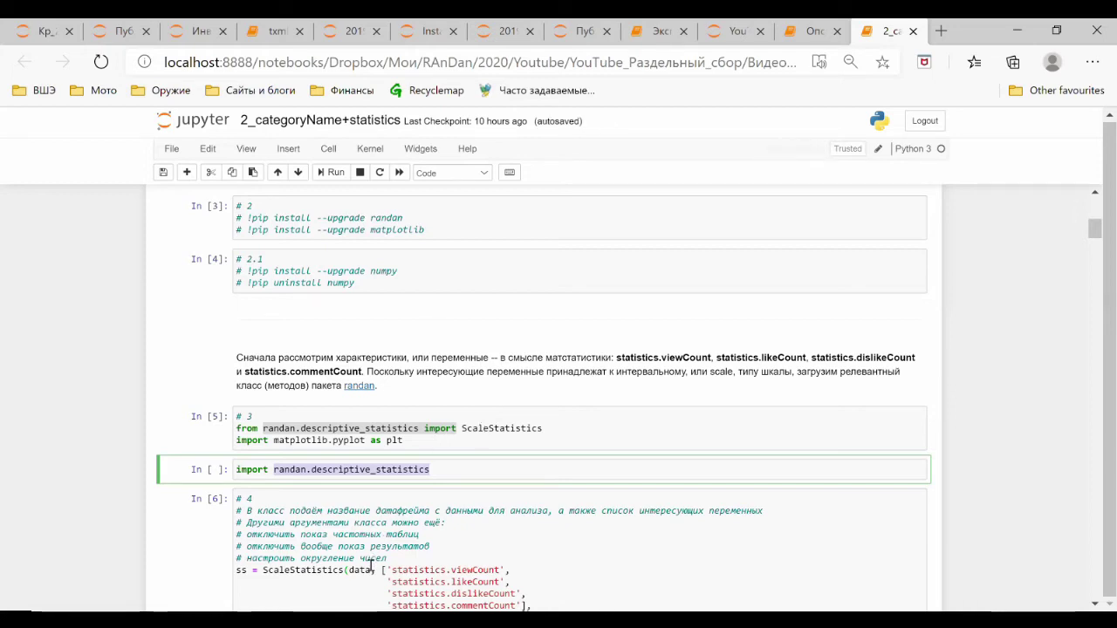
scroll(287, 404, down, 1)
triple_click(290, 405)
key(BackSpace)
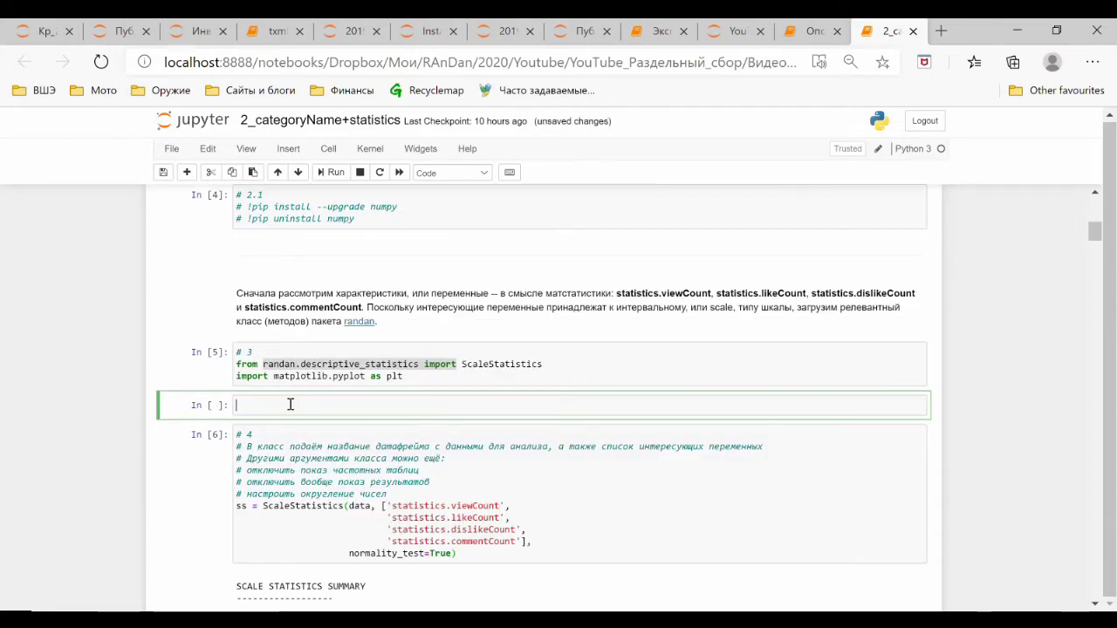
Step: Compare the ScaleStatistics import in cell # 3 with the ScaleStatistics call in cell # 4
double_click(486, 363)
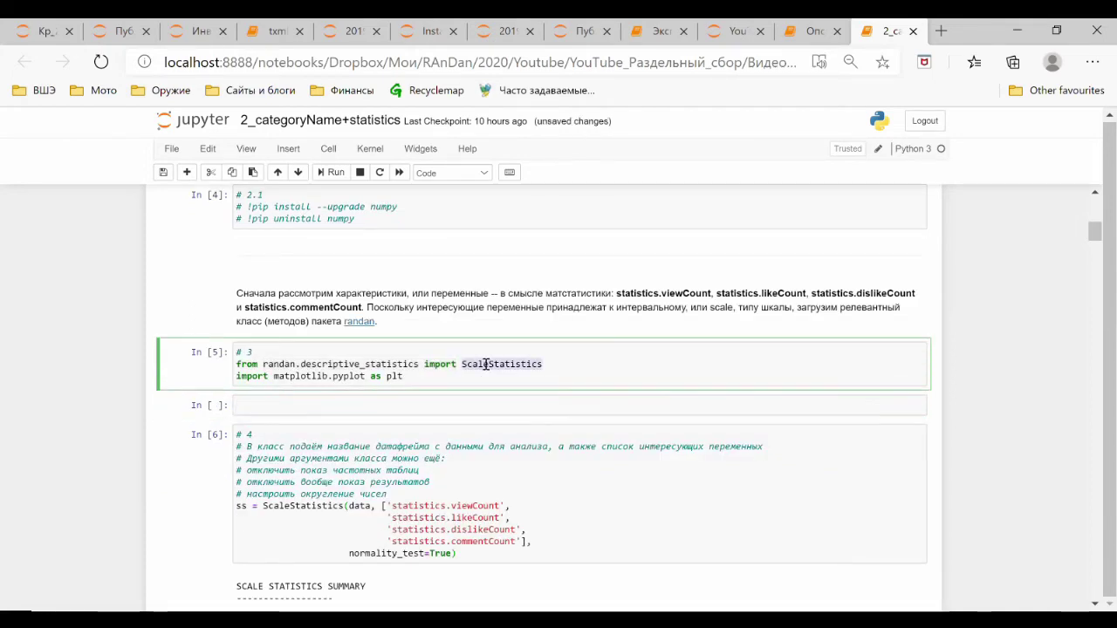
triple_click(486, 363)
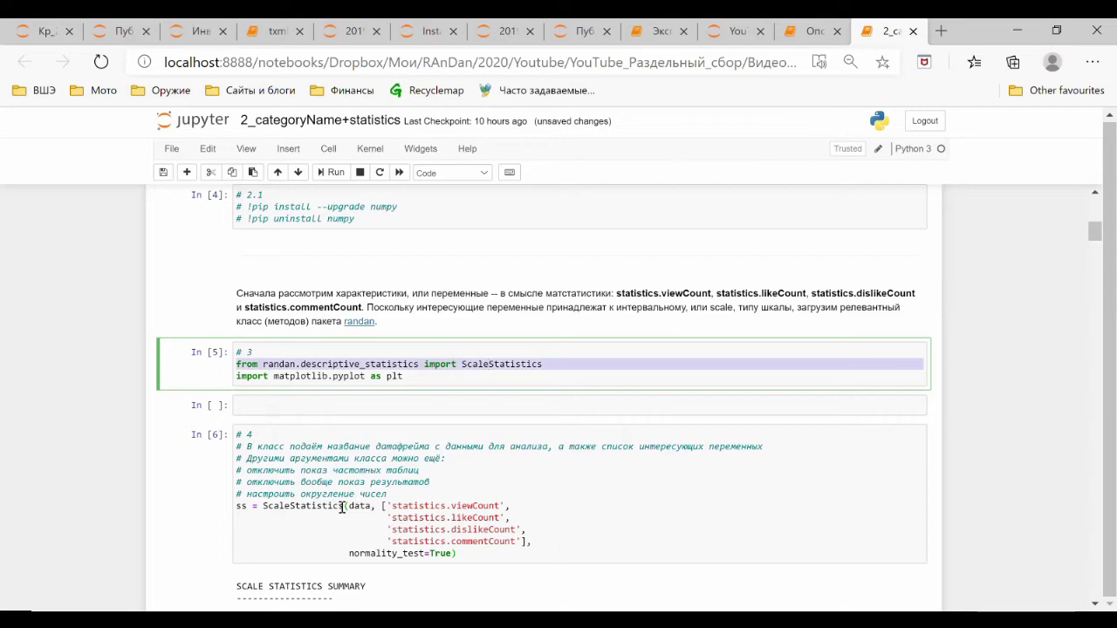
click(302, 508)
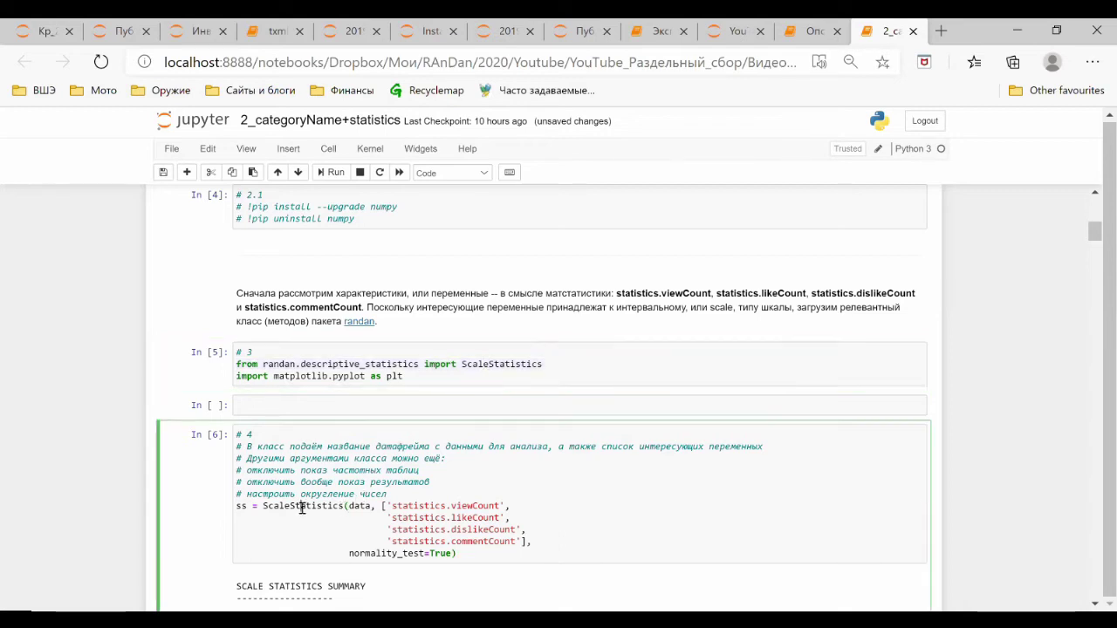
click(493, 360)
click(286, 506)
Step: Remove ScaleStatistics from the import line in cell # 3 and reinsert it from the code completion suggestions
double_click(489, 363)
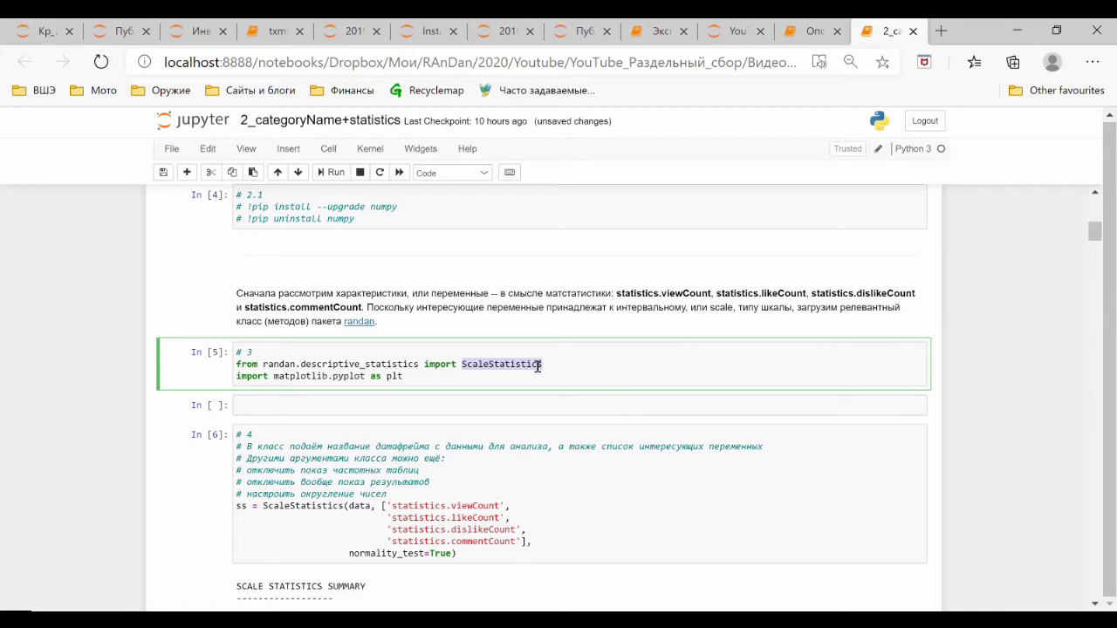
key(BackSpace)
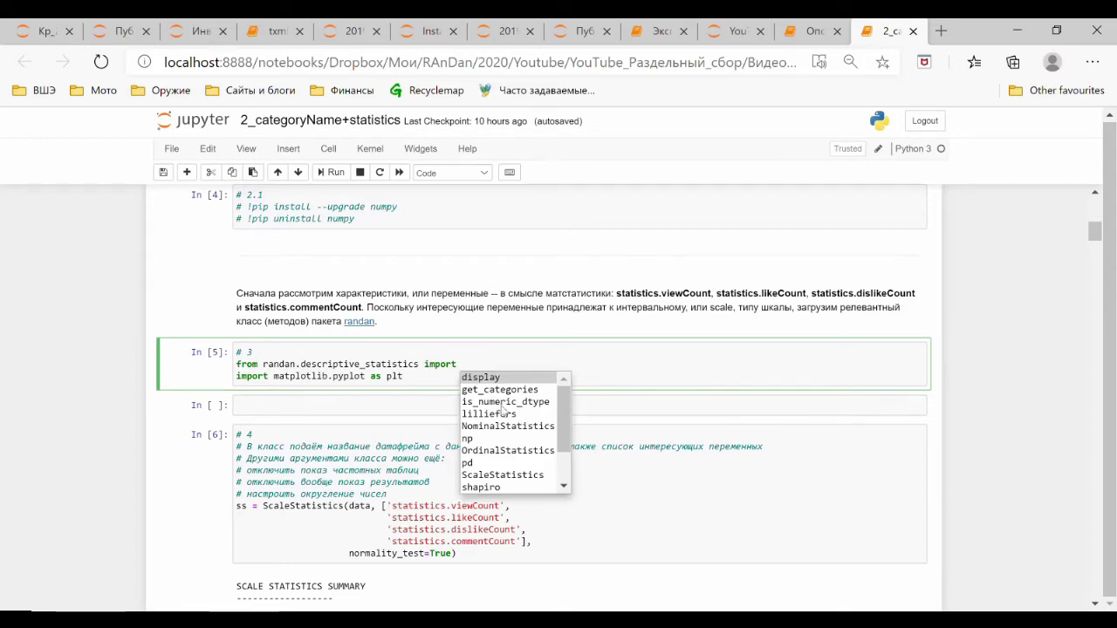
double_click(493, 475)
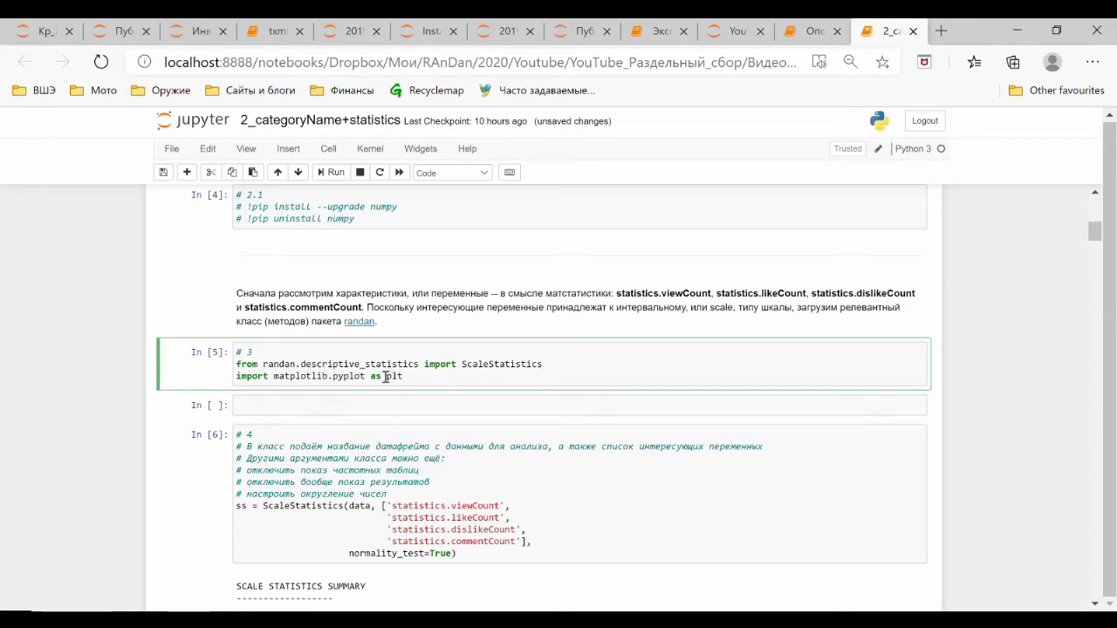
Step: Delete the empty code cell between cells # 3 and # 4
click(232, 409)
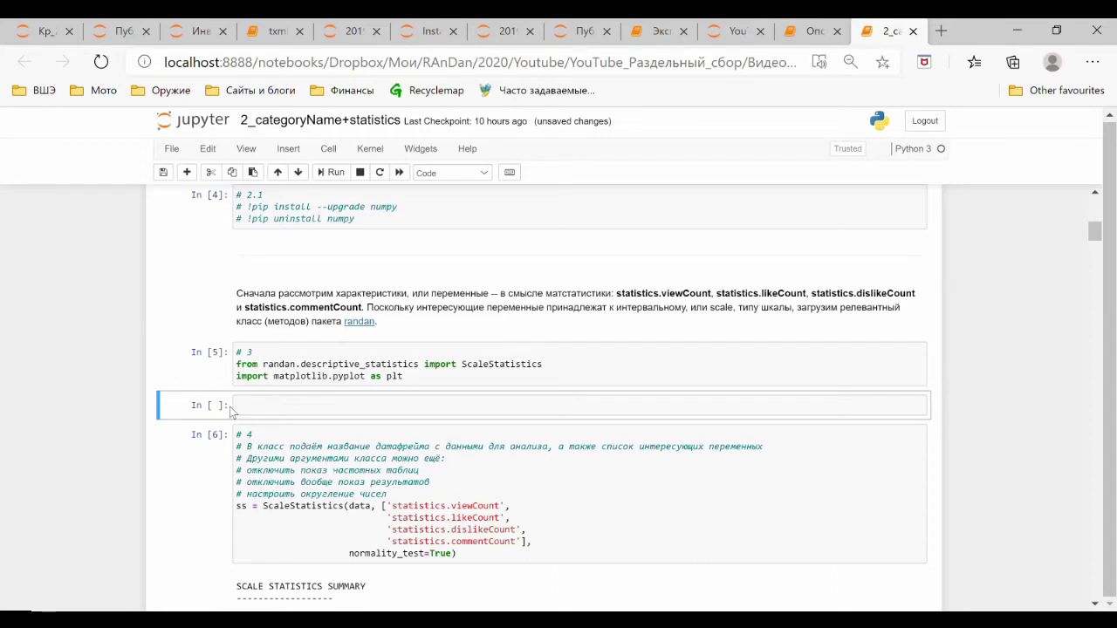
key(d)
key(d)
Step: Examine the ScaleStatistics arguments in cell # 4: the dataframe data, the list of four statistics variables, and normality_test=True
click(306, 424)
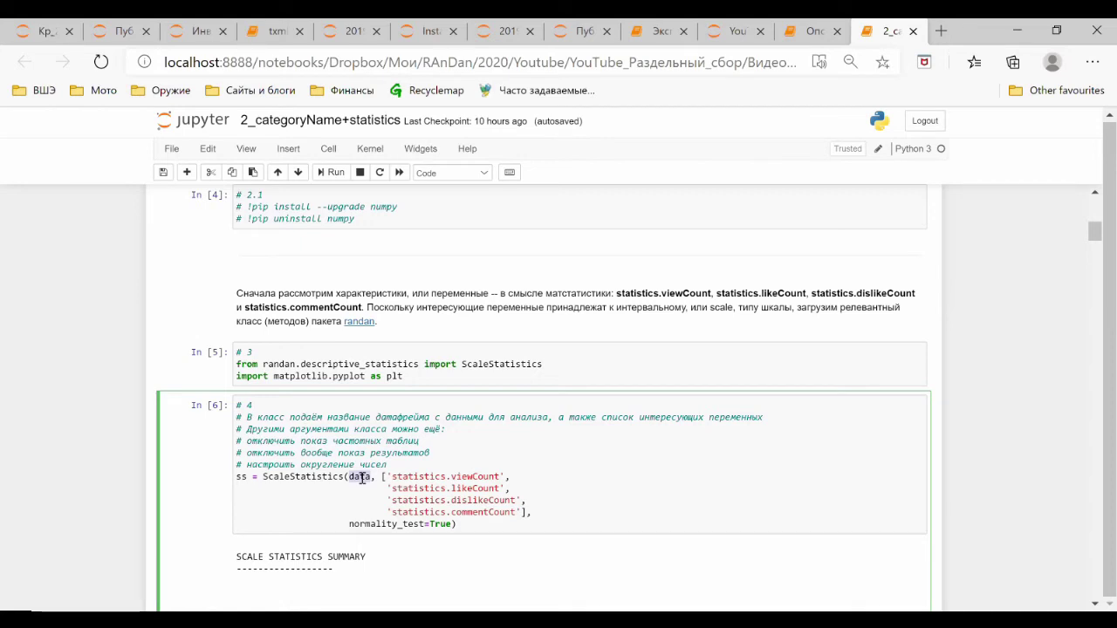
double_click(361, 478)
drag(381, 476, 525, 512)
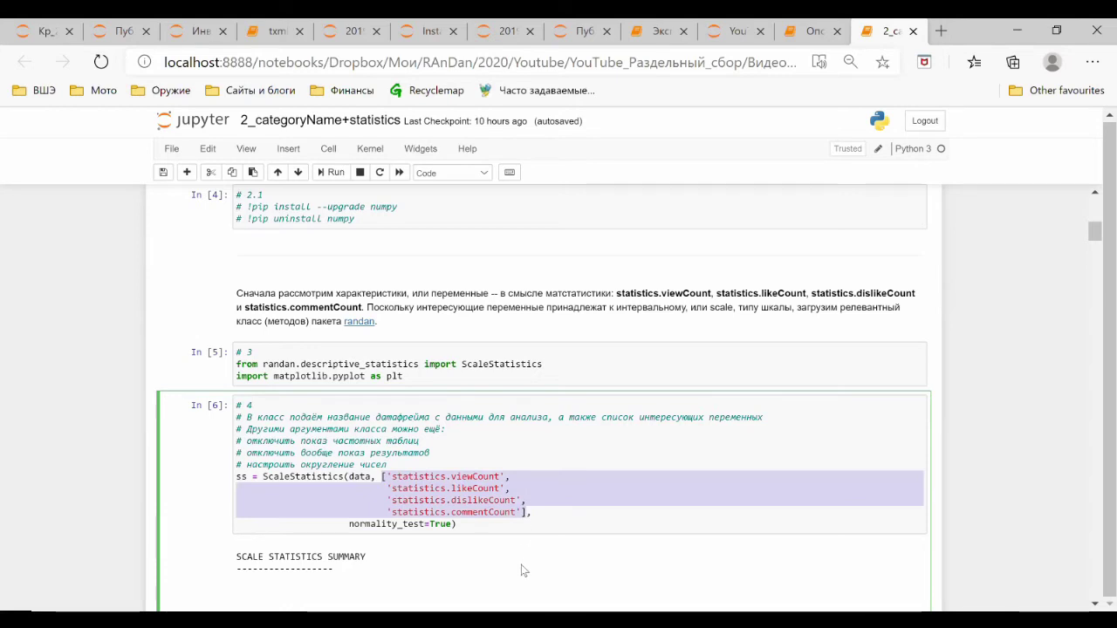
click(349, 523)
drag(349, 523, 452, 522)
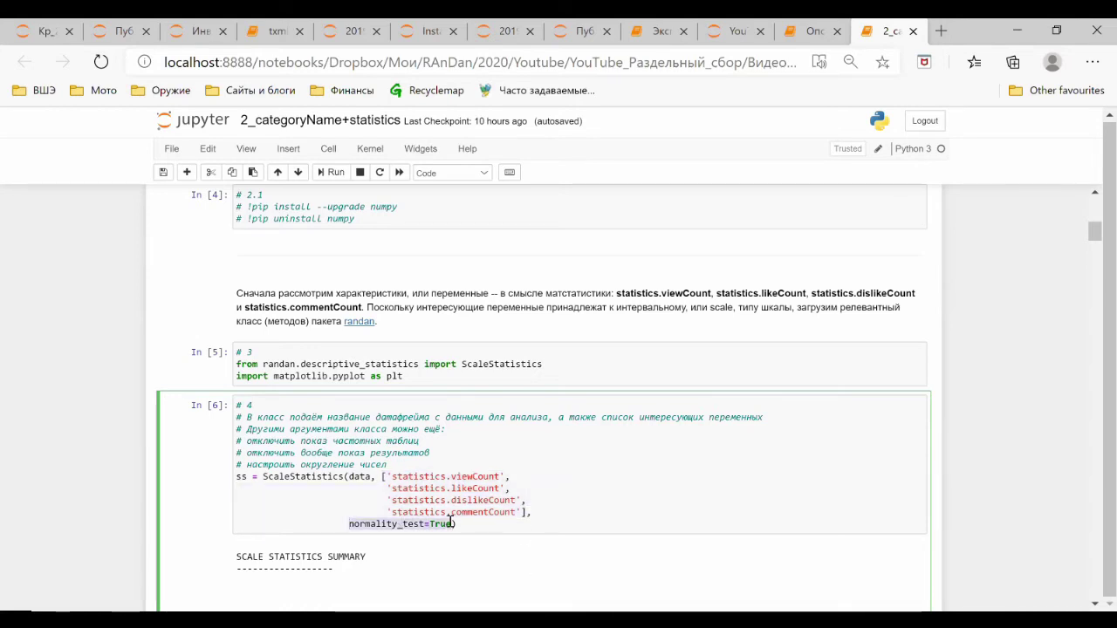
click(374, 476)
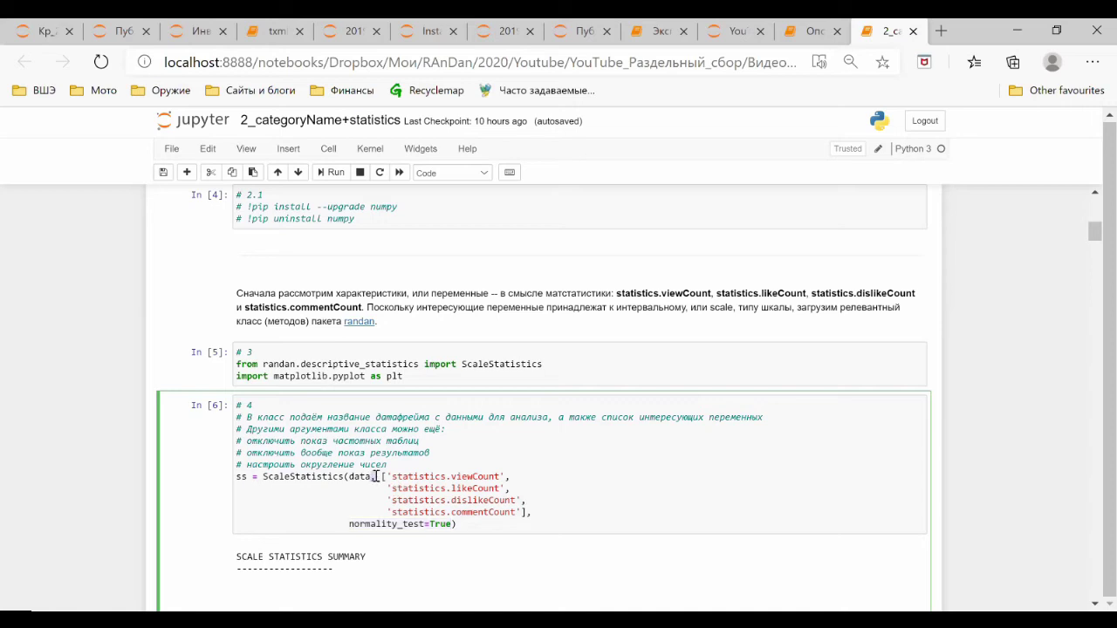
click(526, 512)
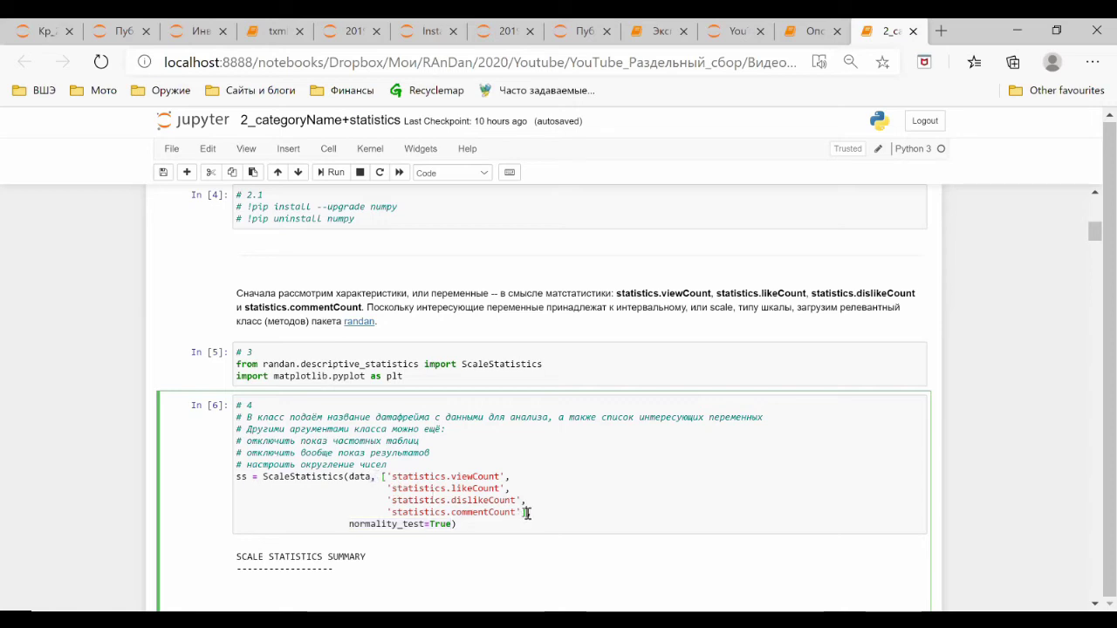
text(,)
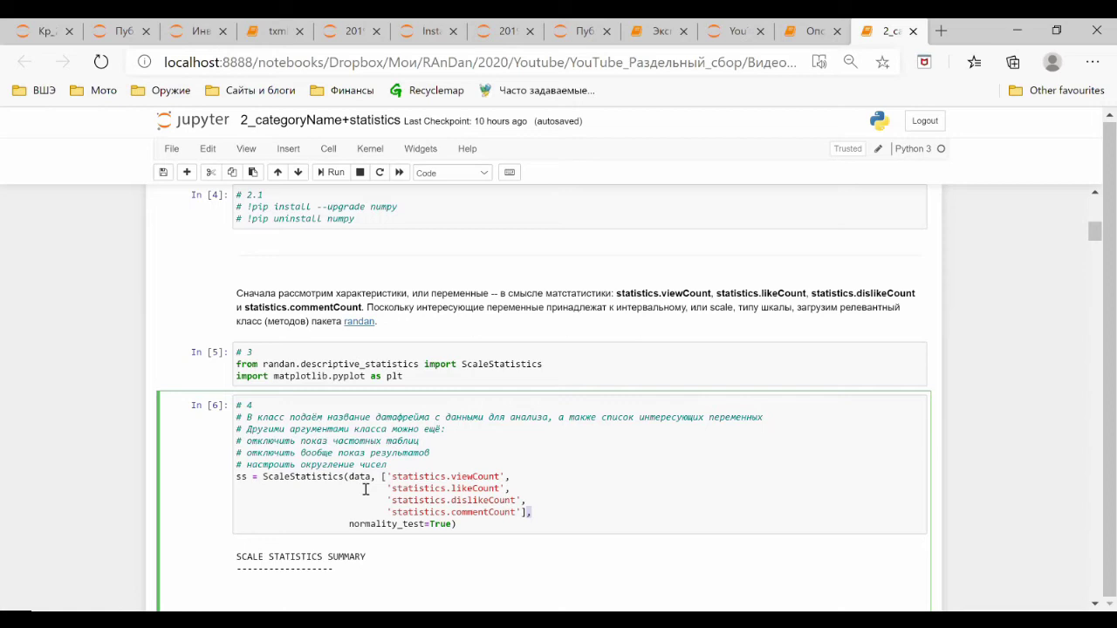
Step: Examine the ss object created by ScaleStatistics in cell # 4 and all columns of its summary table, from N through quality var
double_click(307, 477)
double_click(238, 476)
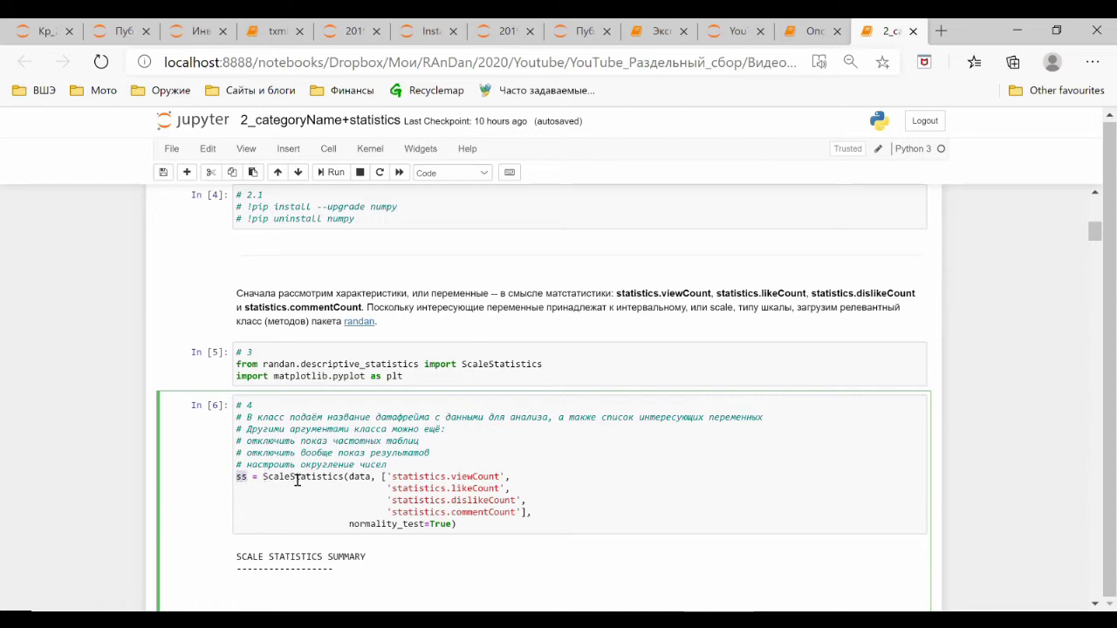
scroll(297, 480, down, 3)
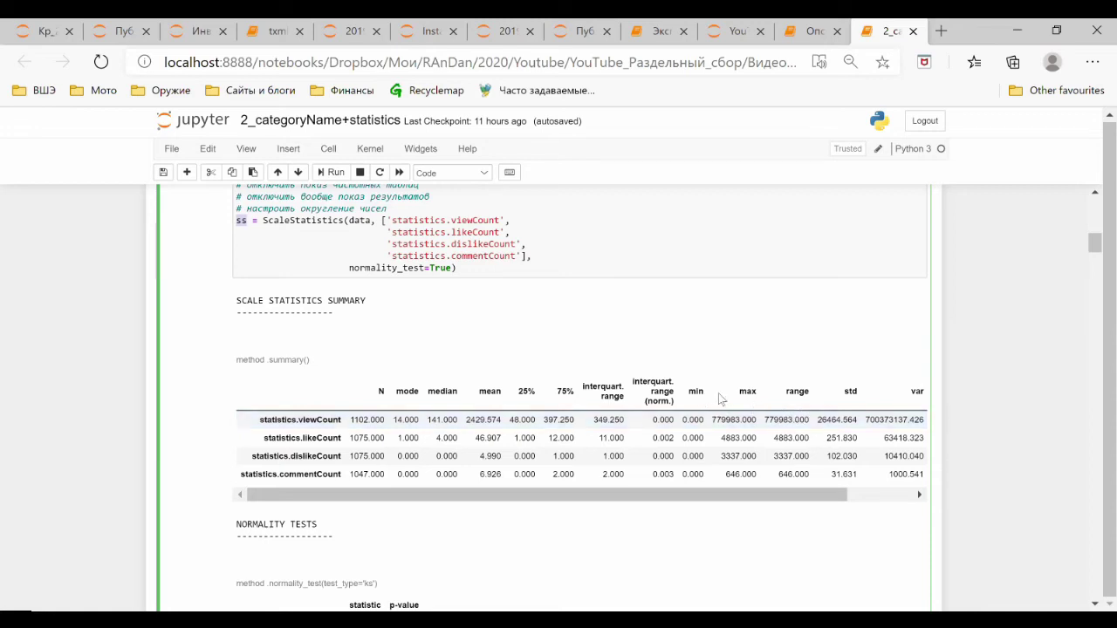
click(800, 419)
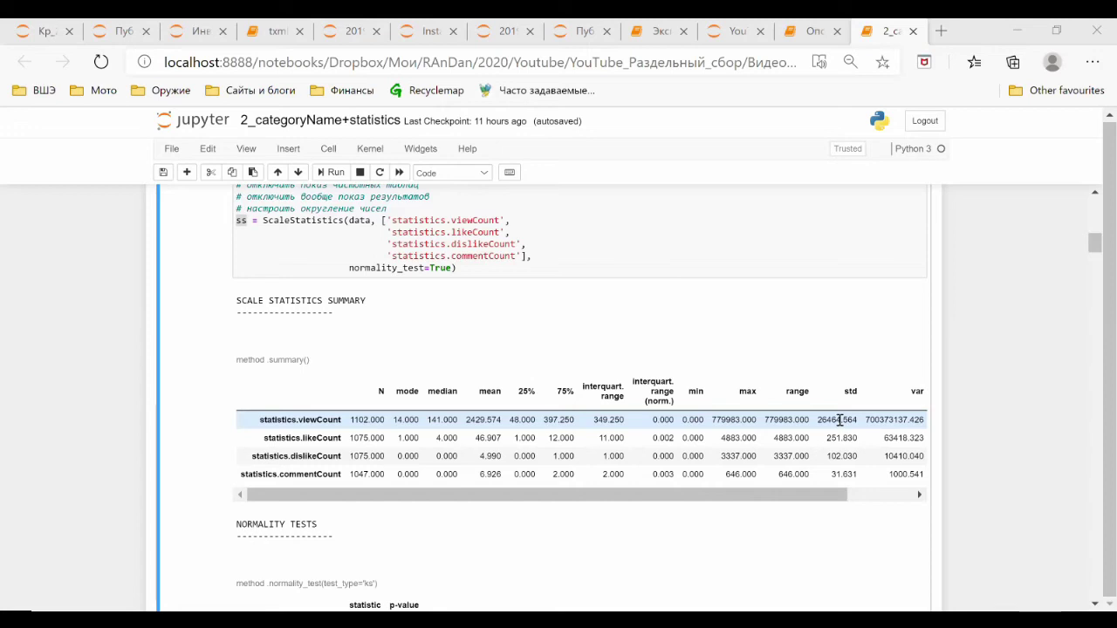
click(839, 419)
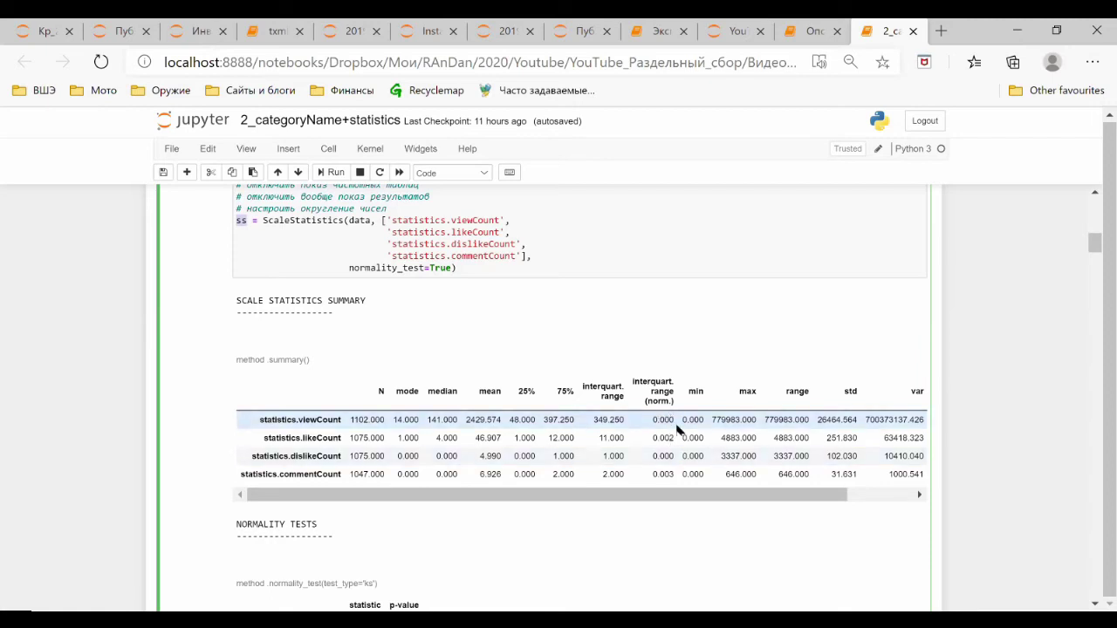
scroll(665, 419, right, 2)
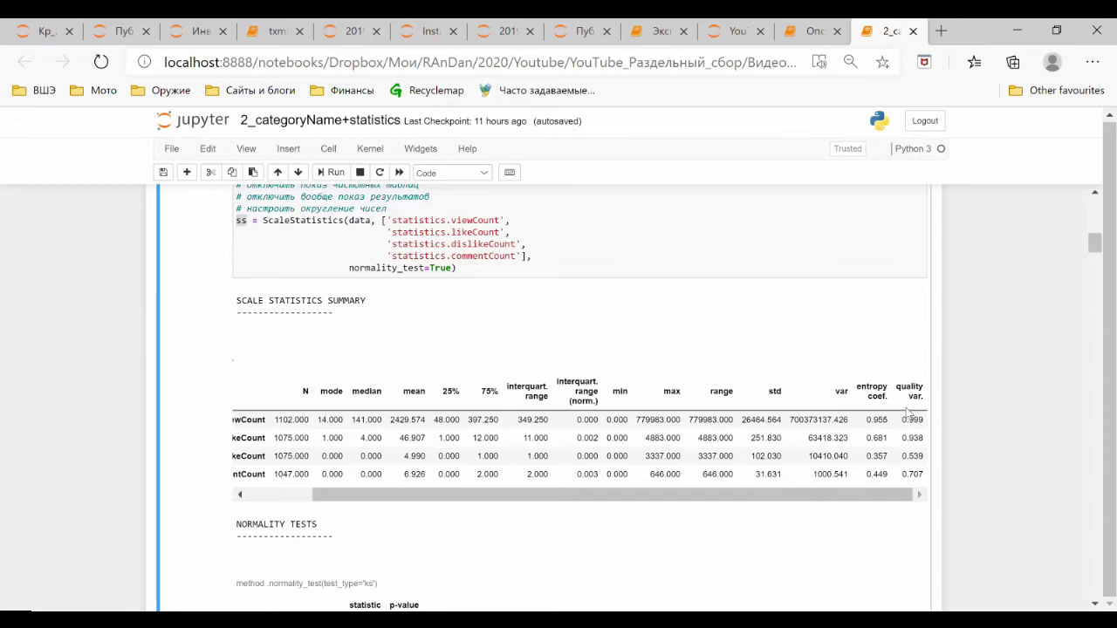
scroll(658, 476, left, 2)
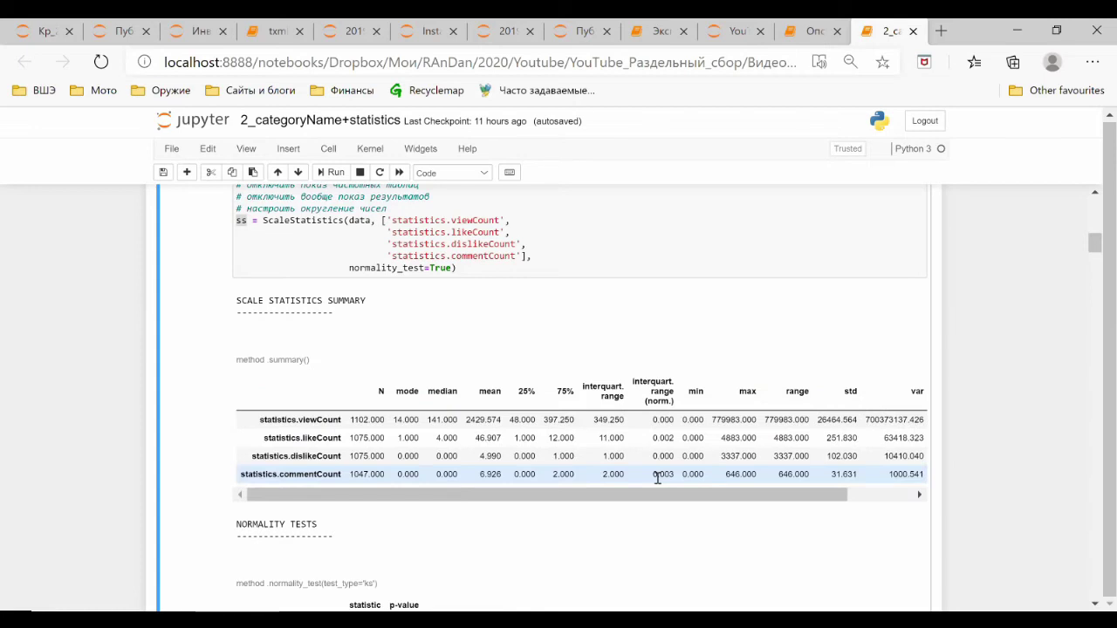
Step: Review the normality tests output, then switch to Yandex and view an enlarged Gaussian curve in the image results for "нормальное распределение"
scroll(657, 476, down, 3)
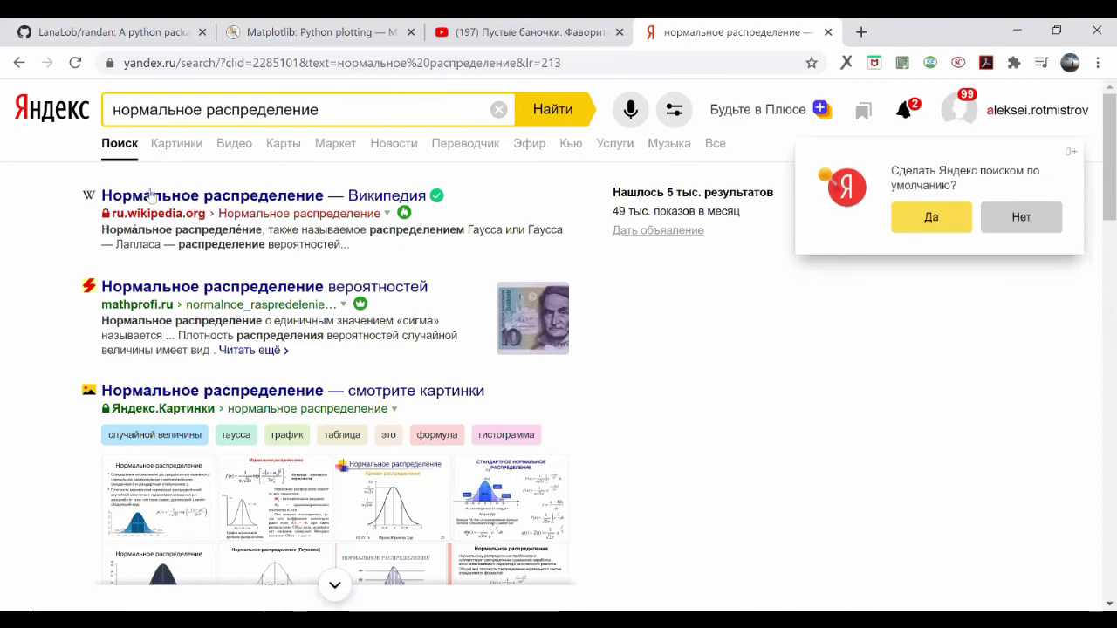
click(184, 147)
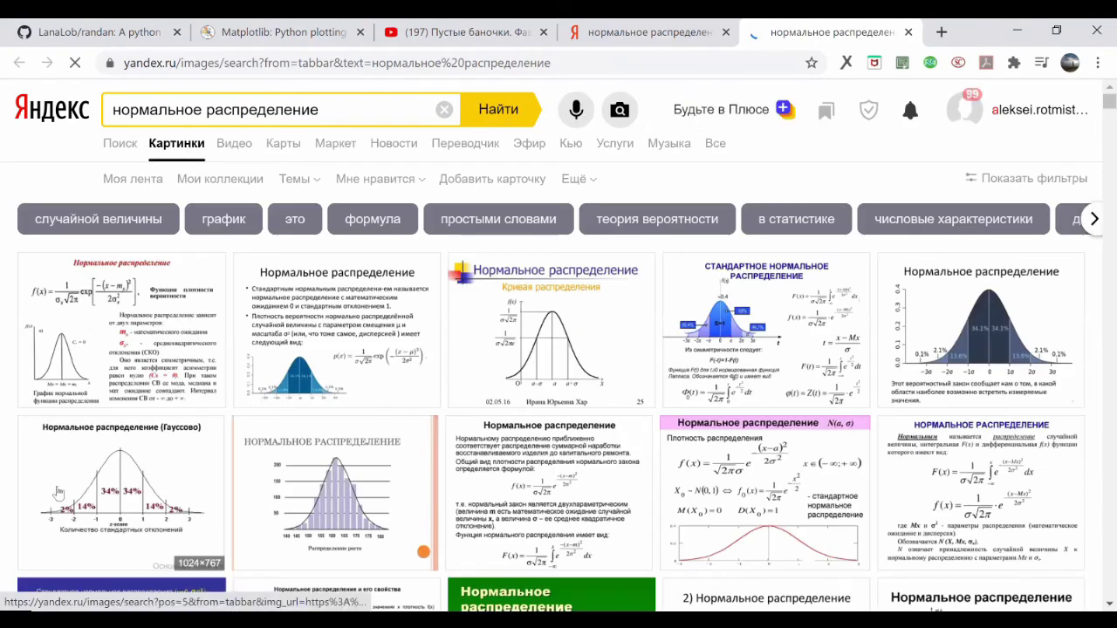
mouse_move(203, 505)
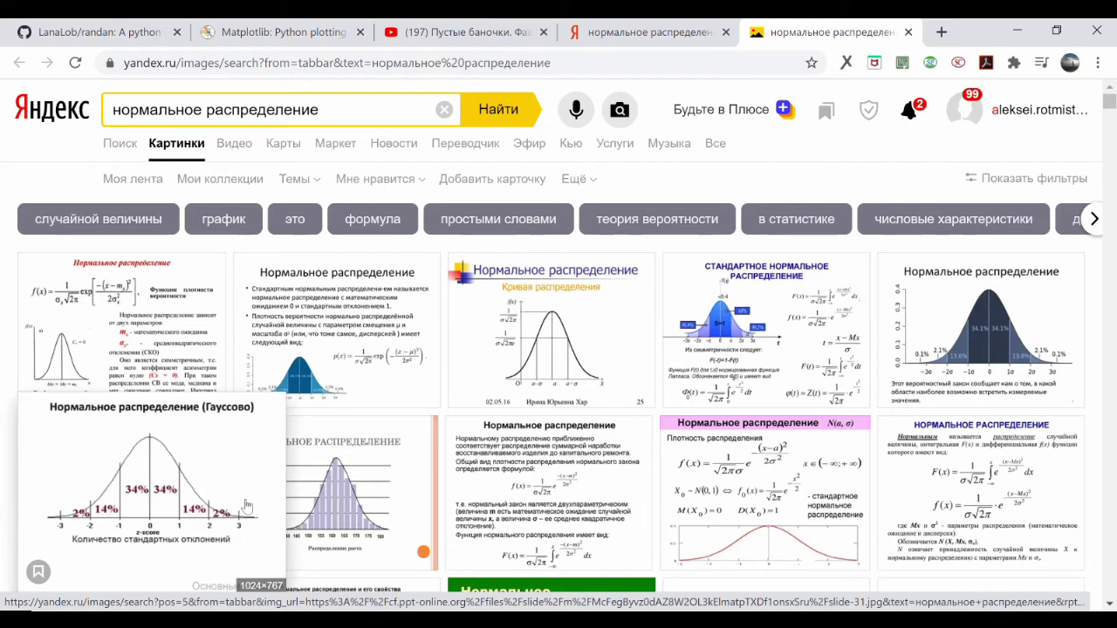
mouse_move(340, 497)
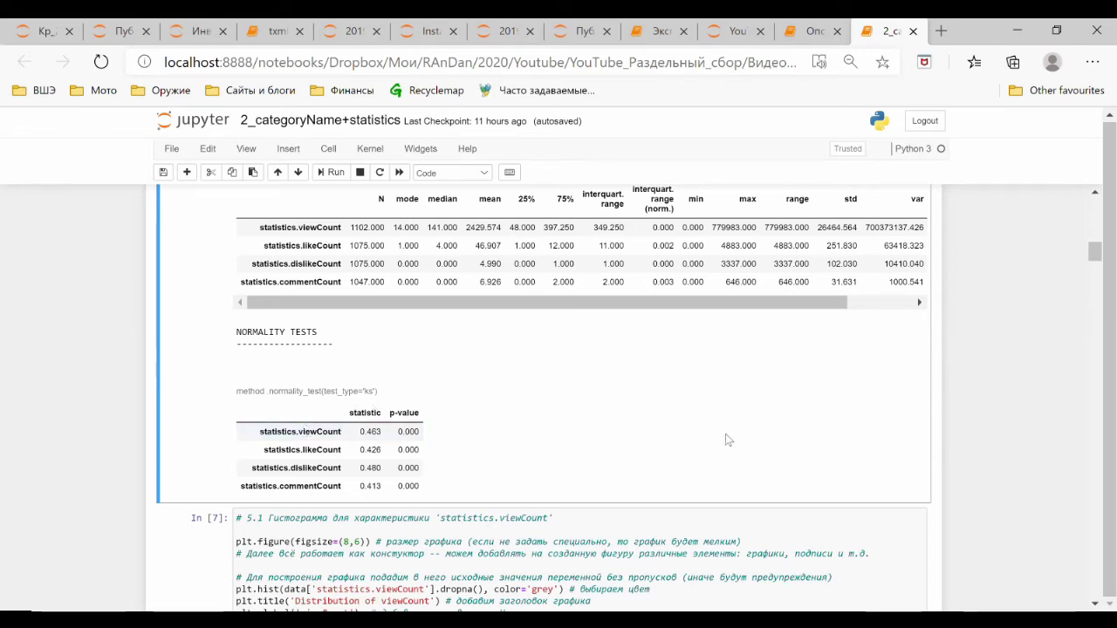
Step: Back in Jupyter, compare the viewCount histogram of cell # 5.1 with the statistics.viewCount maximum in the summary table
scroll(725, 434, down, 5)
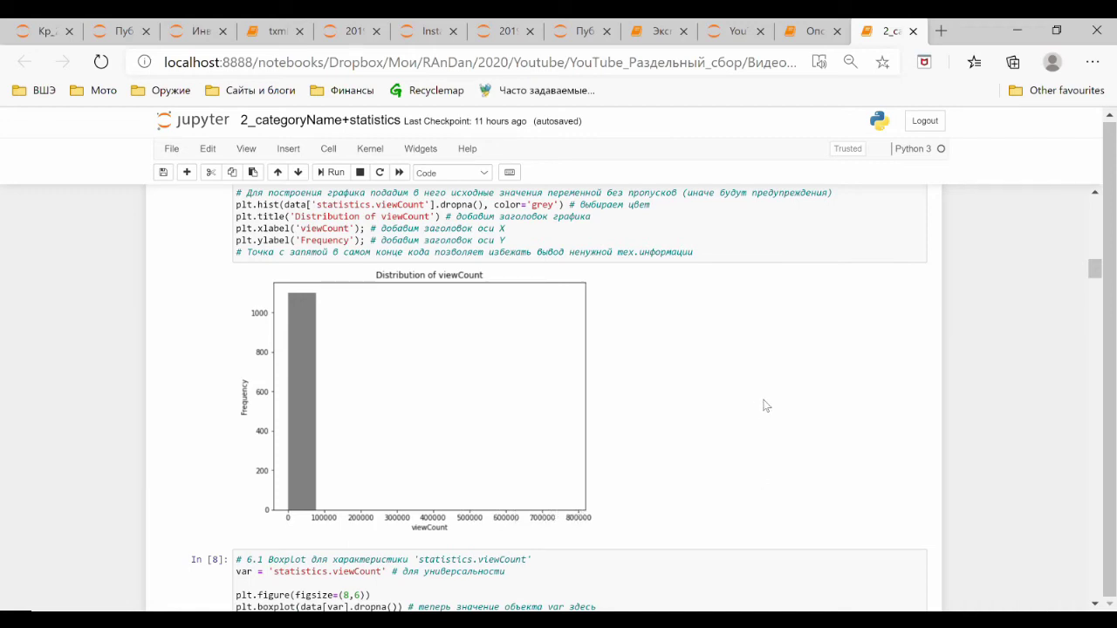
scroll(765, 405, up, 10)
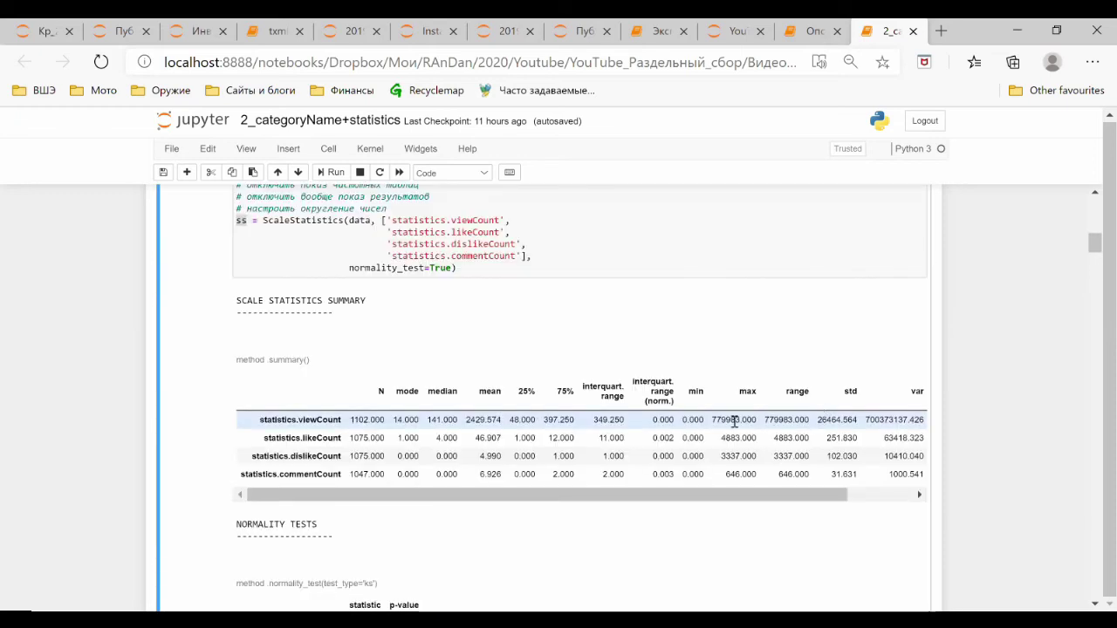
double_click(734, 419)
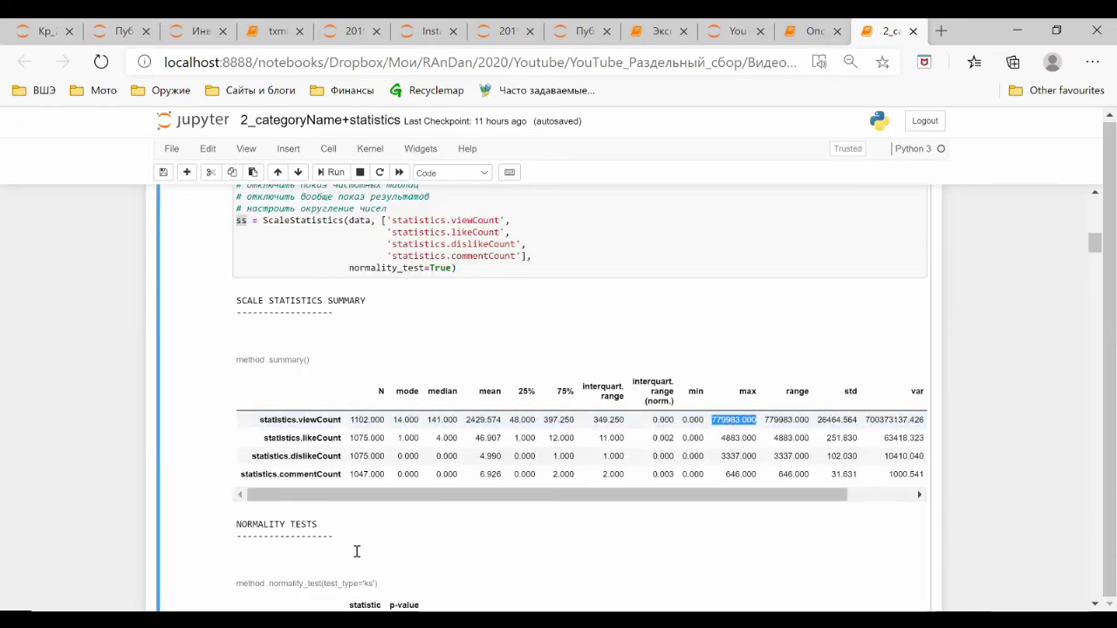
scroll(471, 532, down, 10)
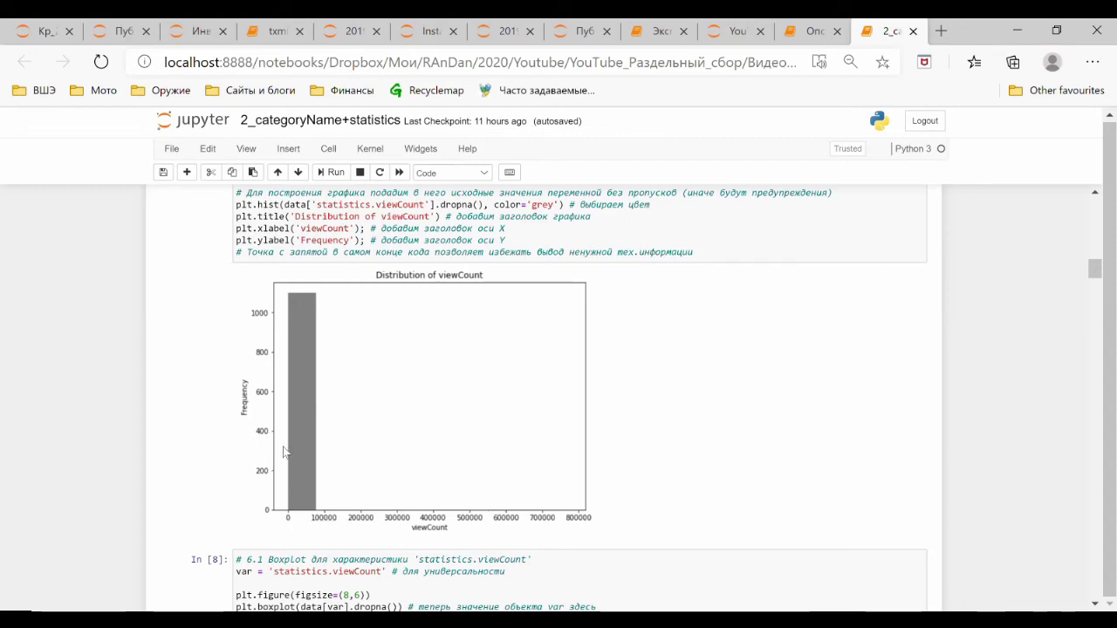
scroll(712, 448, up, 2)
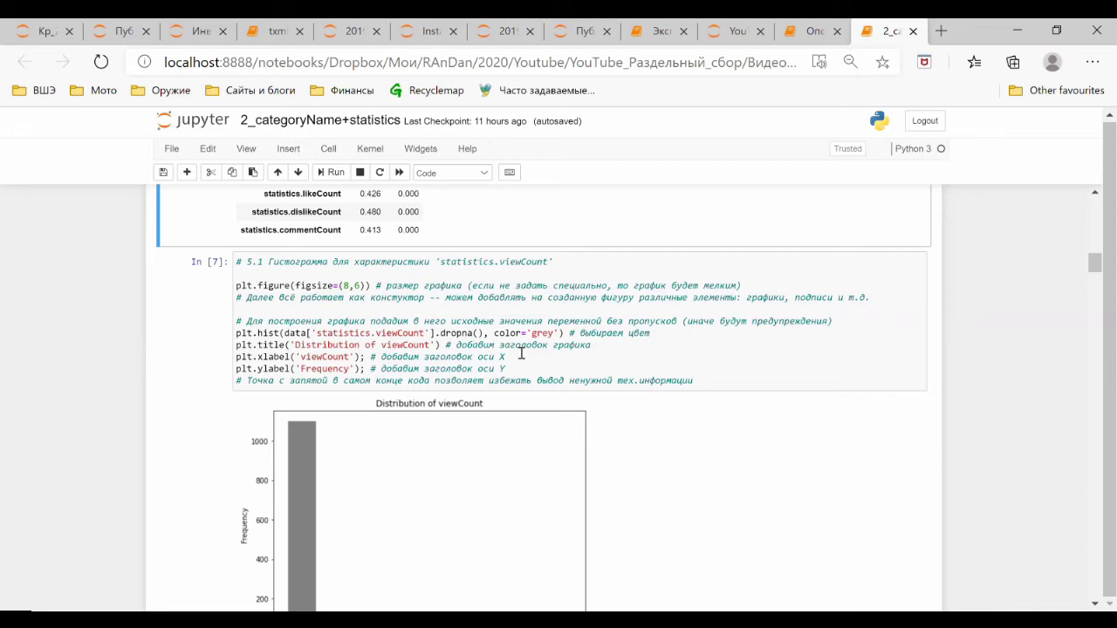
scroll(521, 352, up, 4)
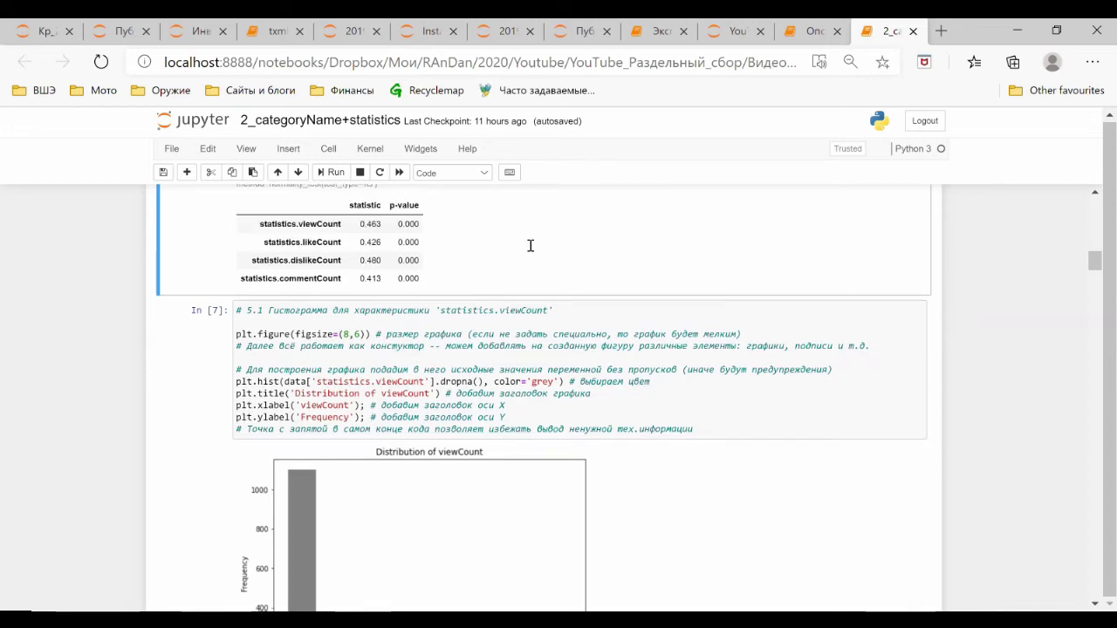
scroll(493, 396, down, 6)
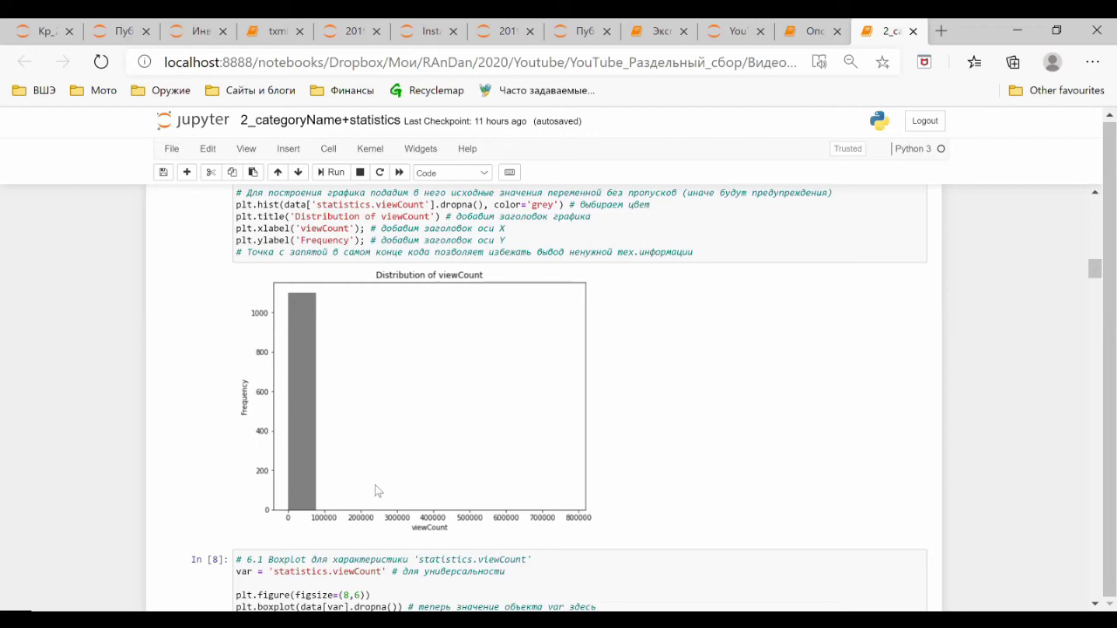
Step: Trace the plt alias in cell # 5.1 back to the matplotlib.pyplot import line in cell # 3
scroll(376, 488, up, 3)
scroll(374, 486, up, 1)
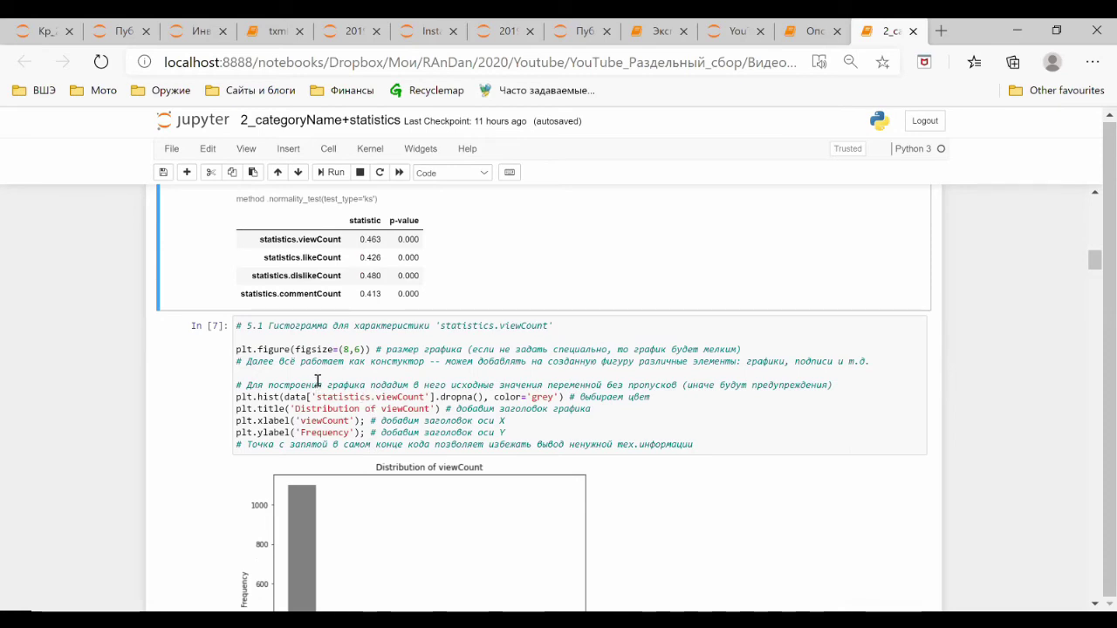
click(244, 349)
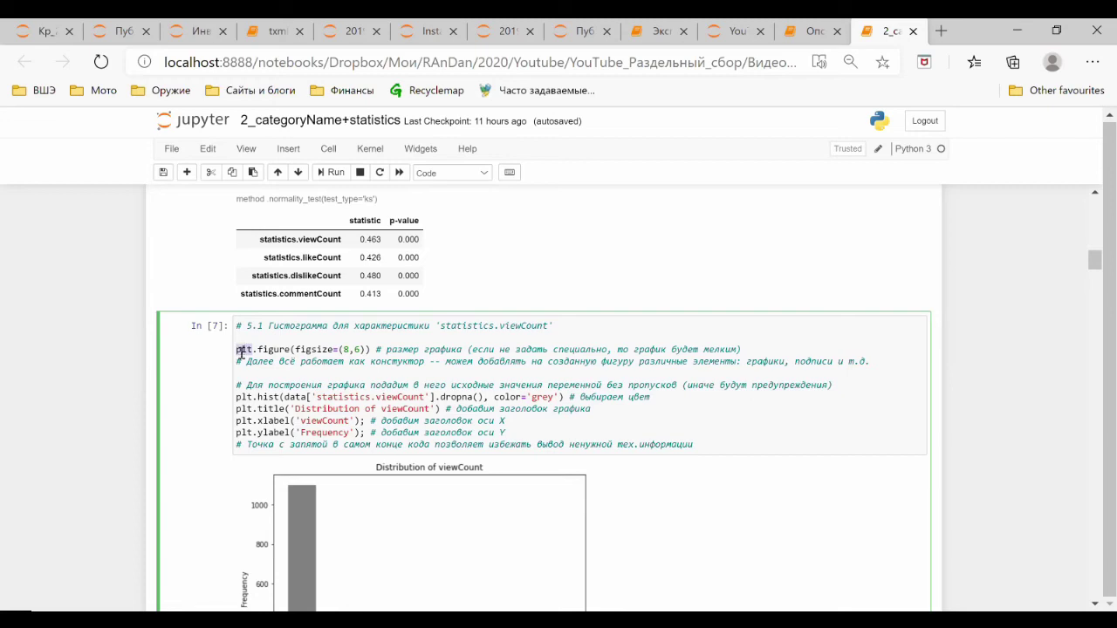
double_click(247, 349)
scroll(210, 370, up, 8)
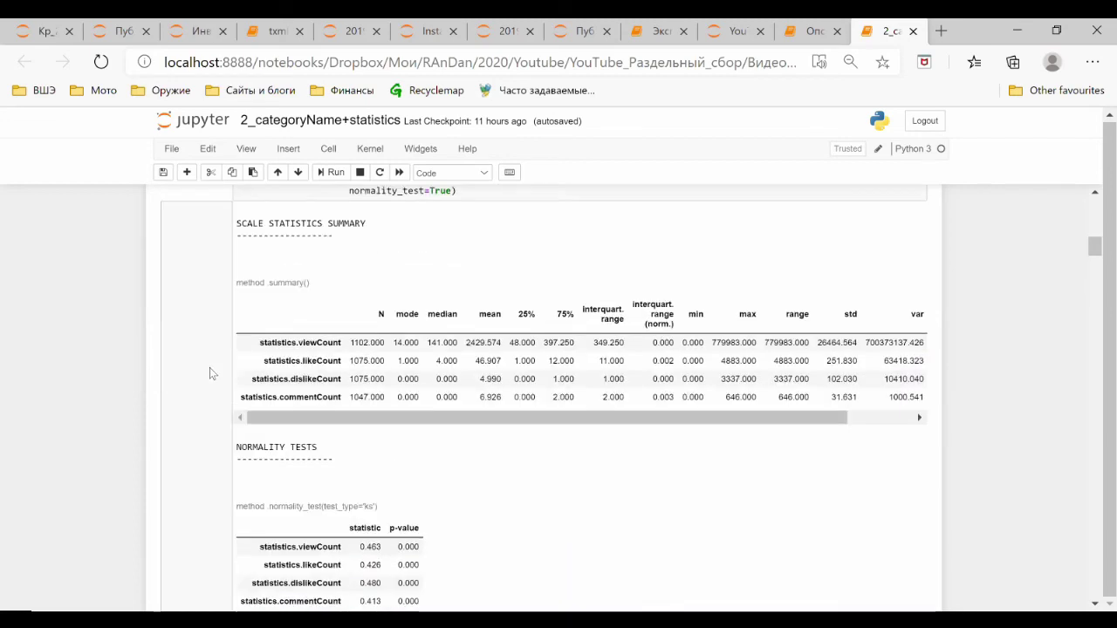
double_click(397, 312)
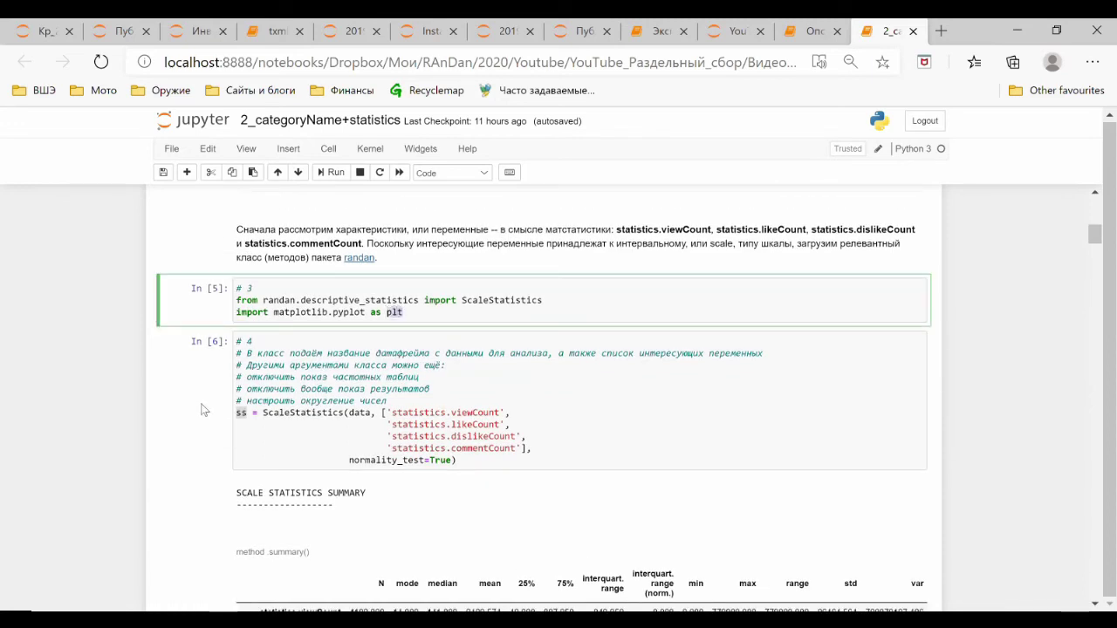
scroll(202, 403, down, 1)
scroll(200, 404, down, 3)
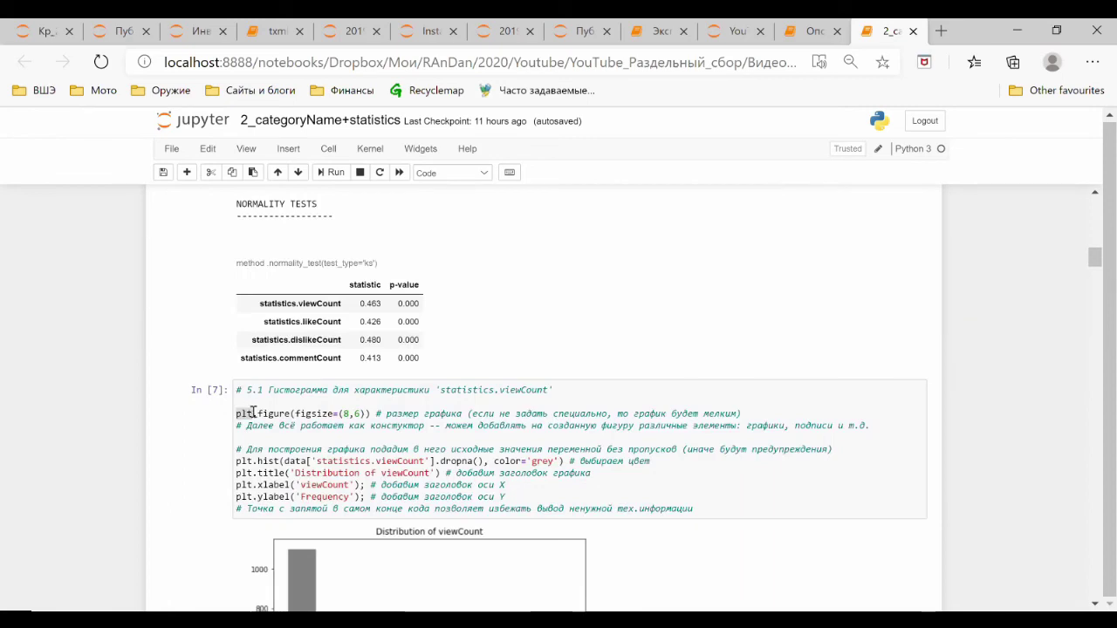
Step: Set figsize to (18,6) in cell # 5.1, run the cell, and view the redrawn viewCount histogram
click(256, 413)
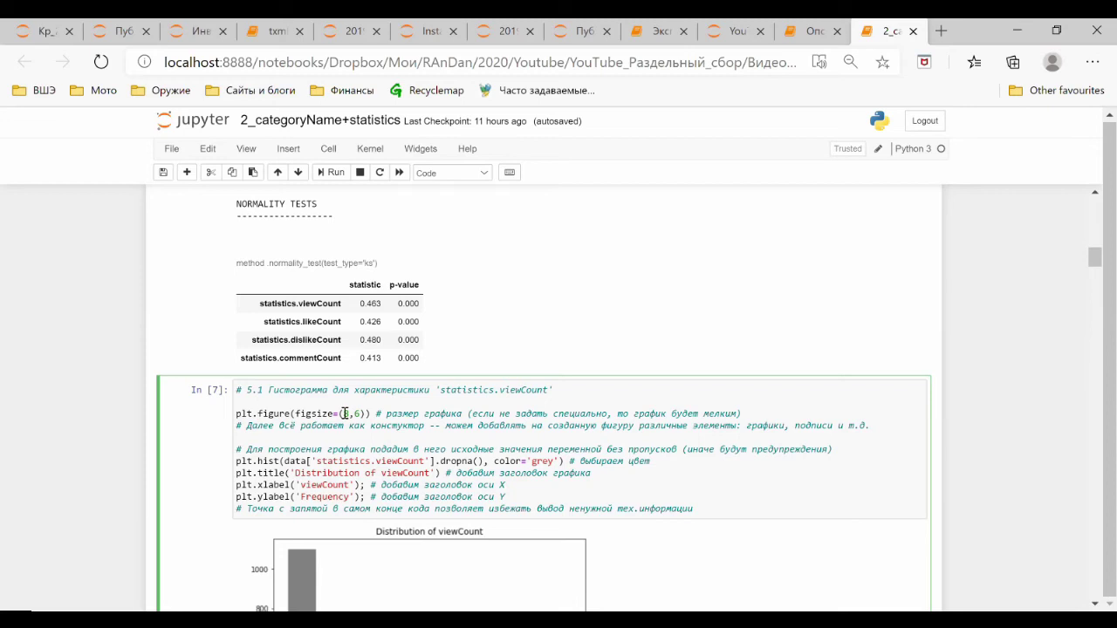
scroll(331, 530, down, 1)
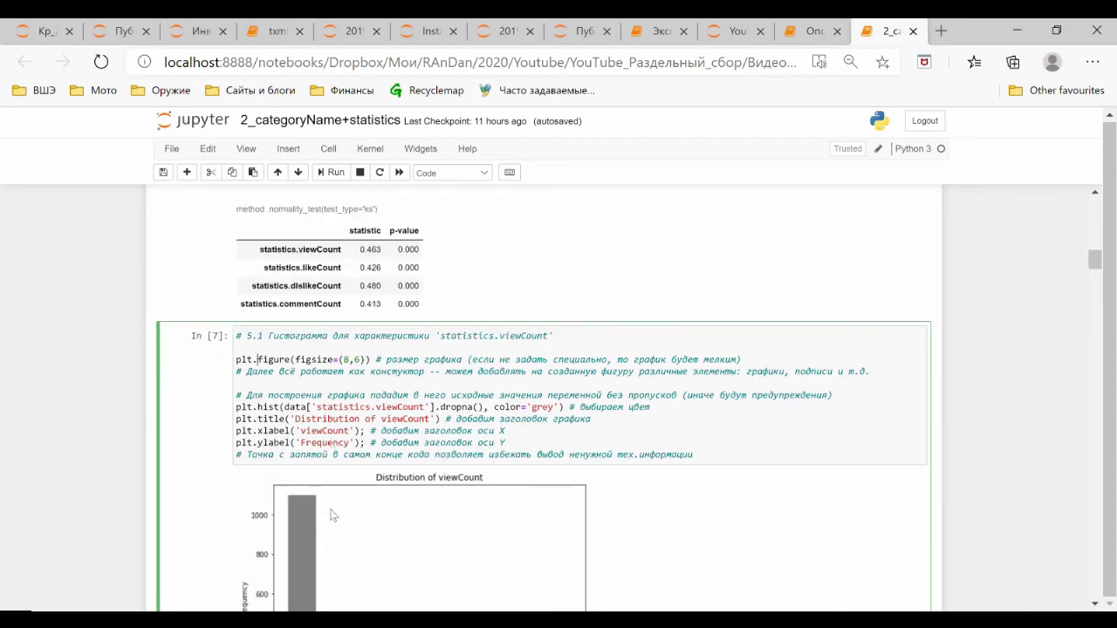
click(342, 350)
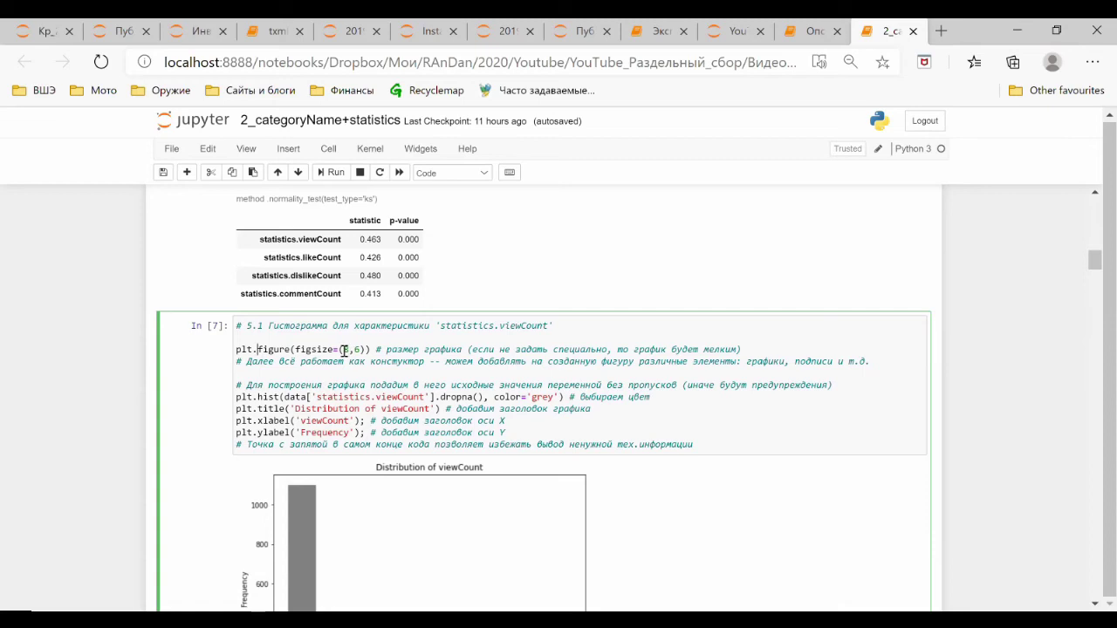
text(1)
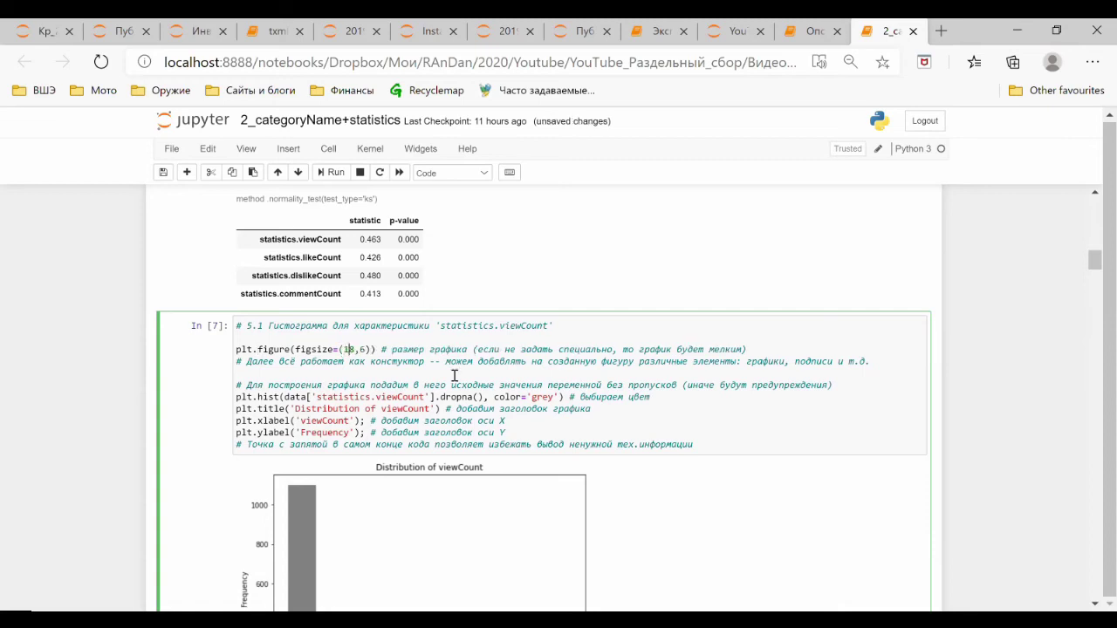
key(shift+Return)
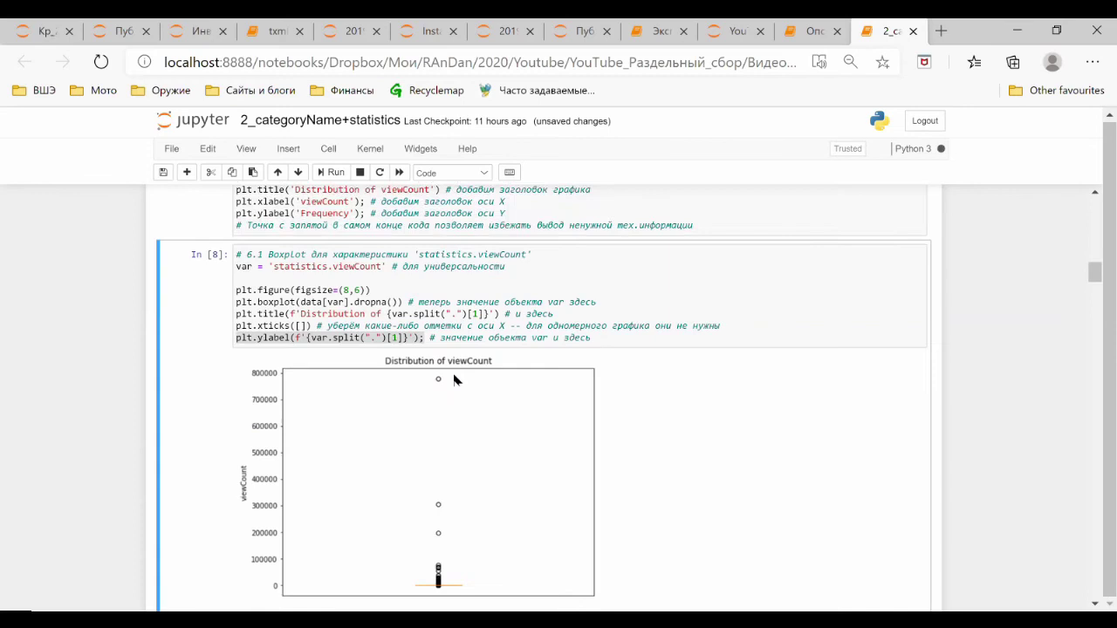
scroll(453, 379, up, 5)
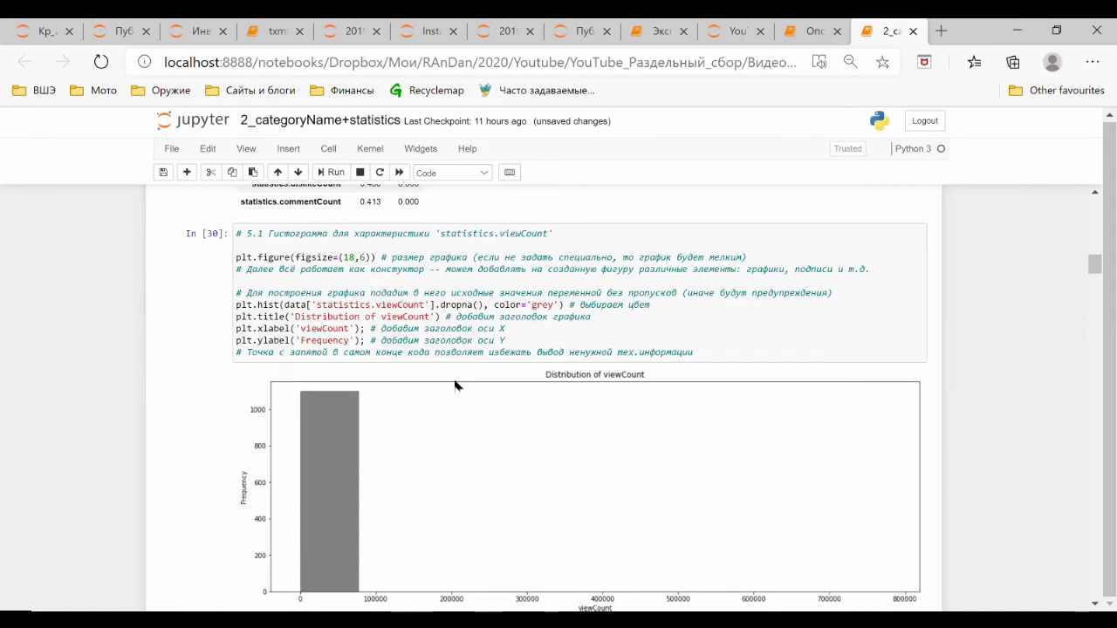
Step: Restore figsize to (8,6) in cell # 5.1 and rerun the cell
click(354, 256)
key(BackSpace)
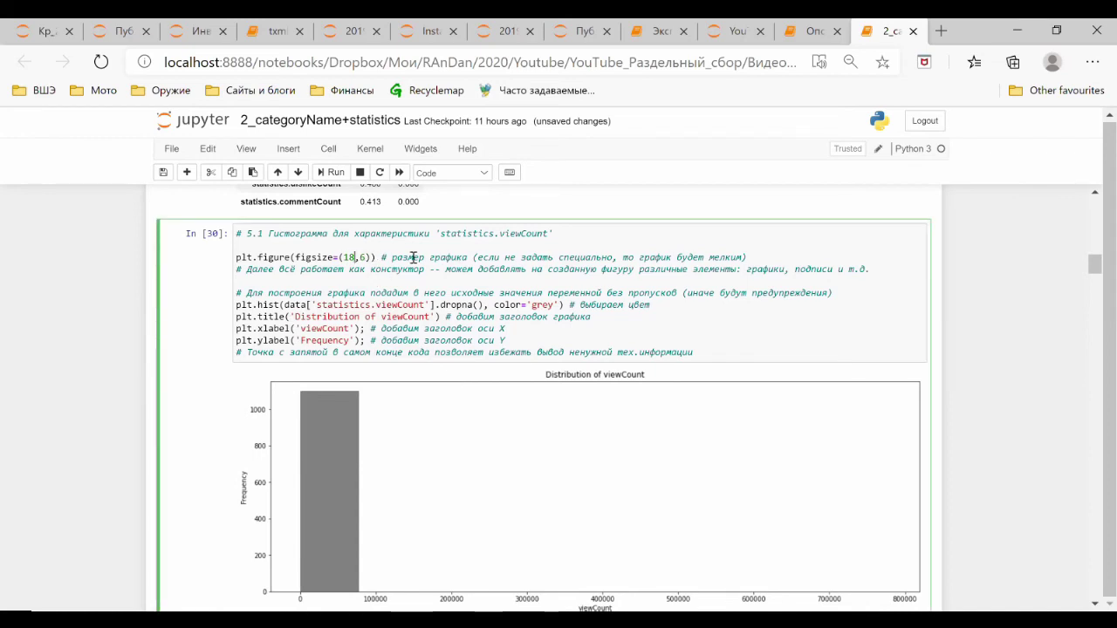
key(shift+Return)
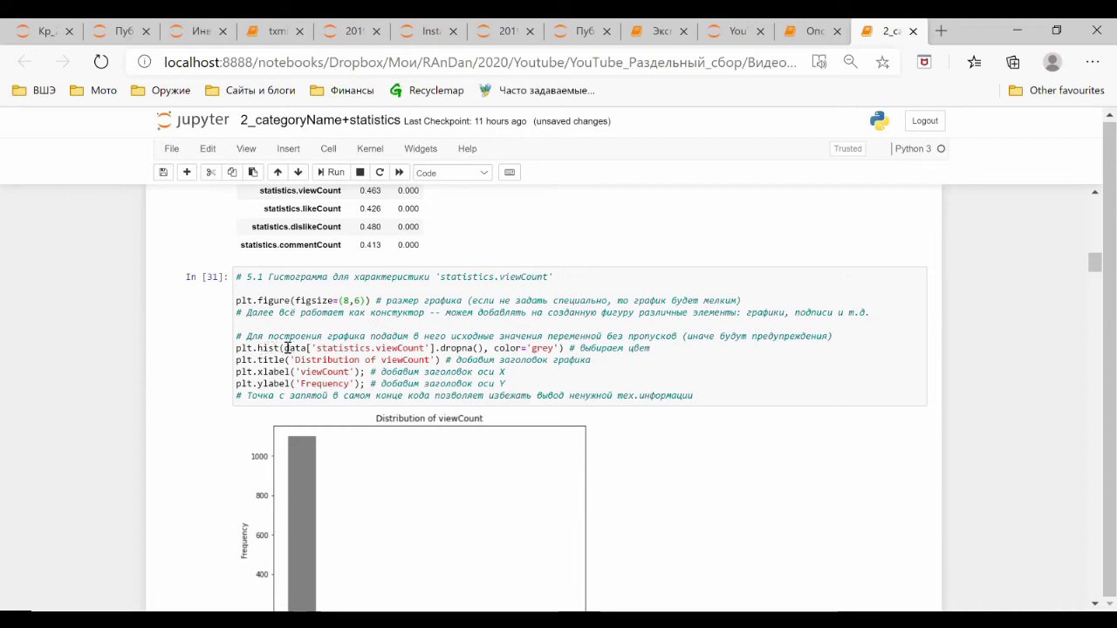
Step: Examine the plt.hist arguments in cell # 5.1: the dataframe data, the 'statistics.viewCount' variable, and the .dropna() call
double_click(295, 348)
drag(360, 344, 457, 349)
click(458, 349)
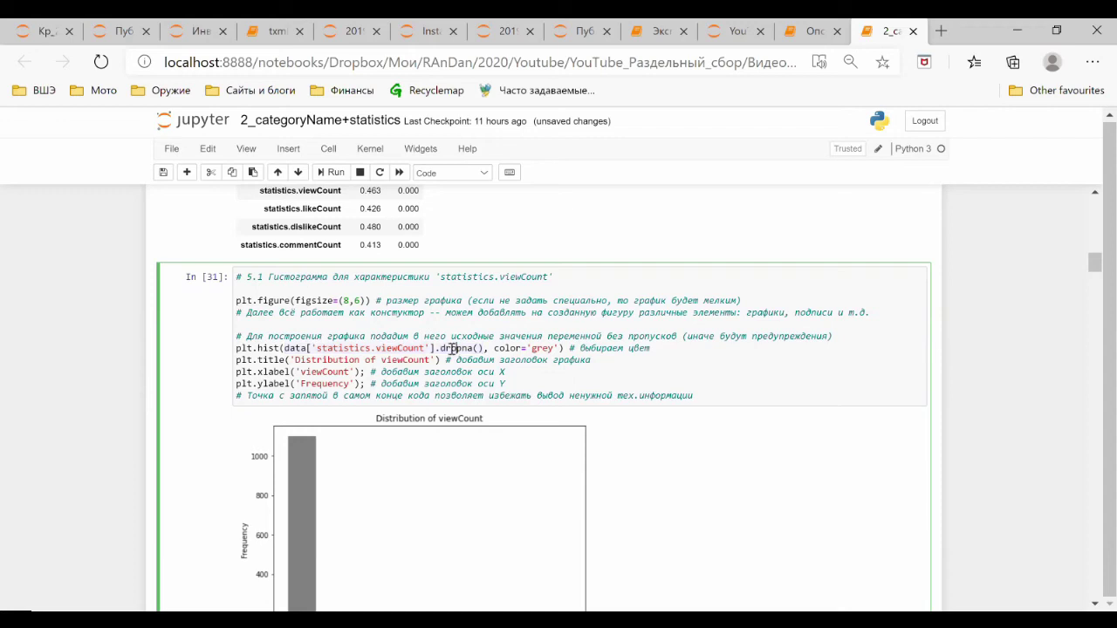
drag(434, 348, 485, 348)
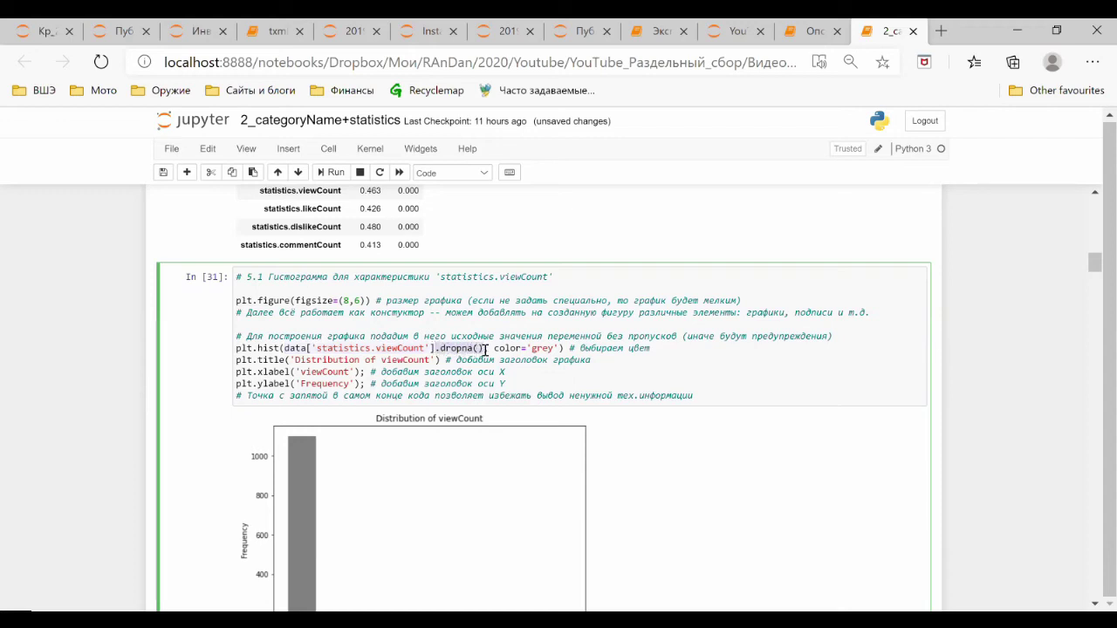
double_click(409, 349)
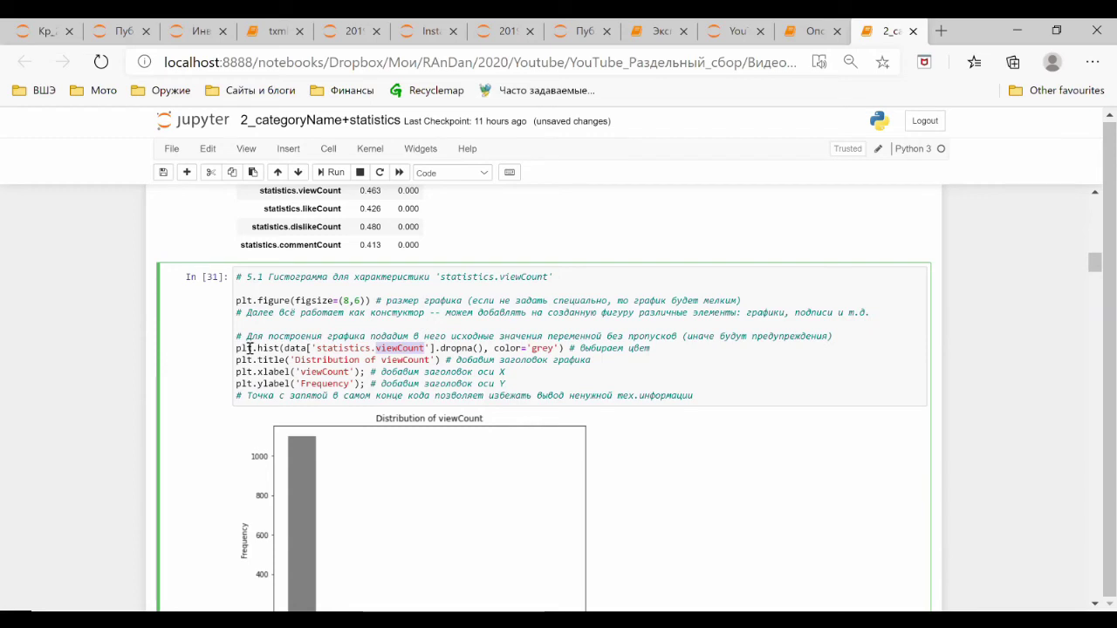
drag(434, 348, 485, 348)
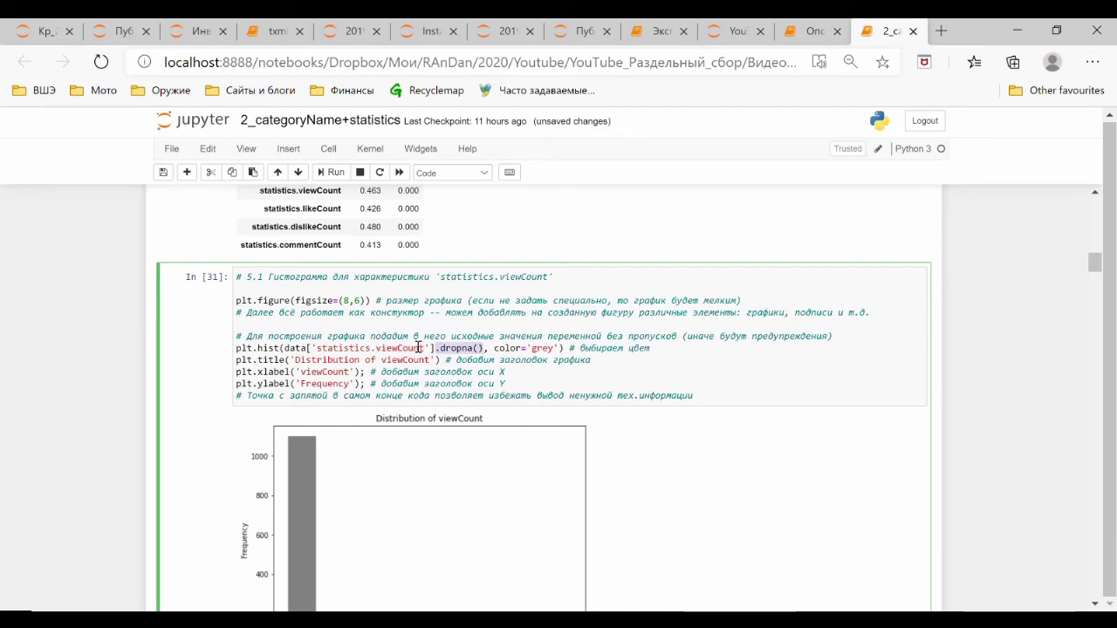
double_click(293, 348)
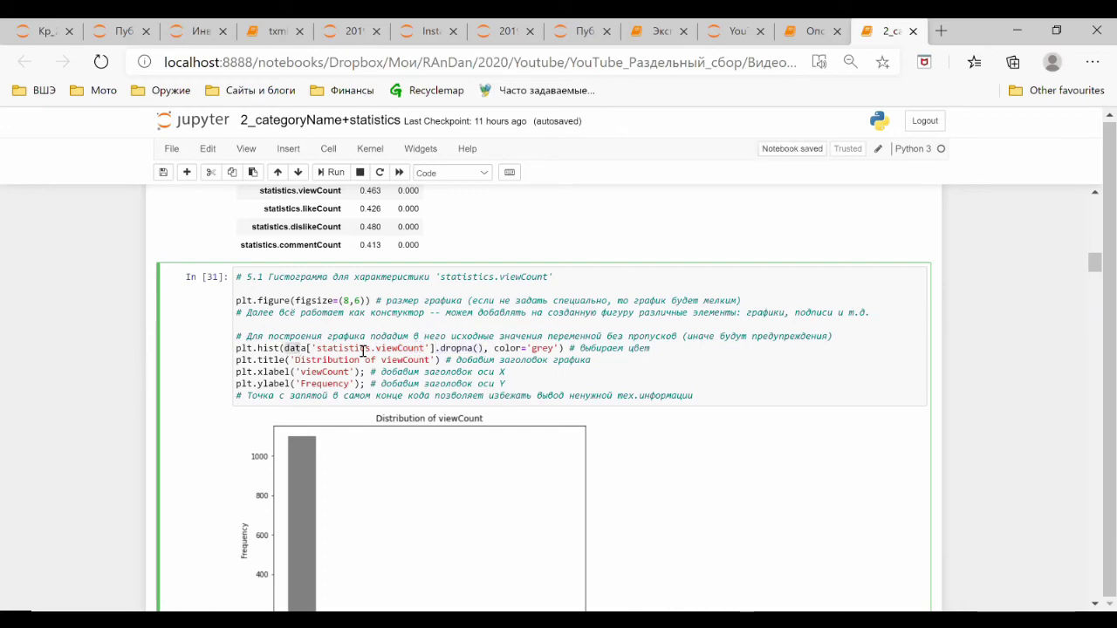
Step: Examine the full data['statistics.viewCount'].dropna() expression passed to plt.hist in cell # 5.1, along with the color='grey' argument
shift+click(485, 348)
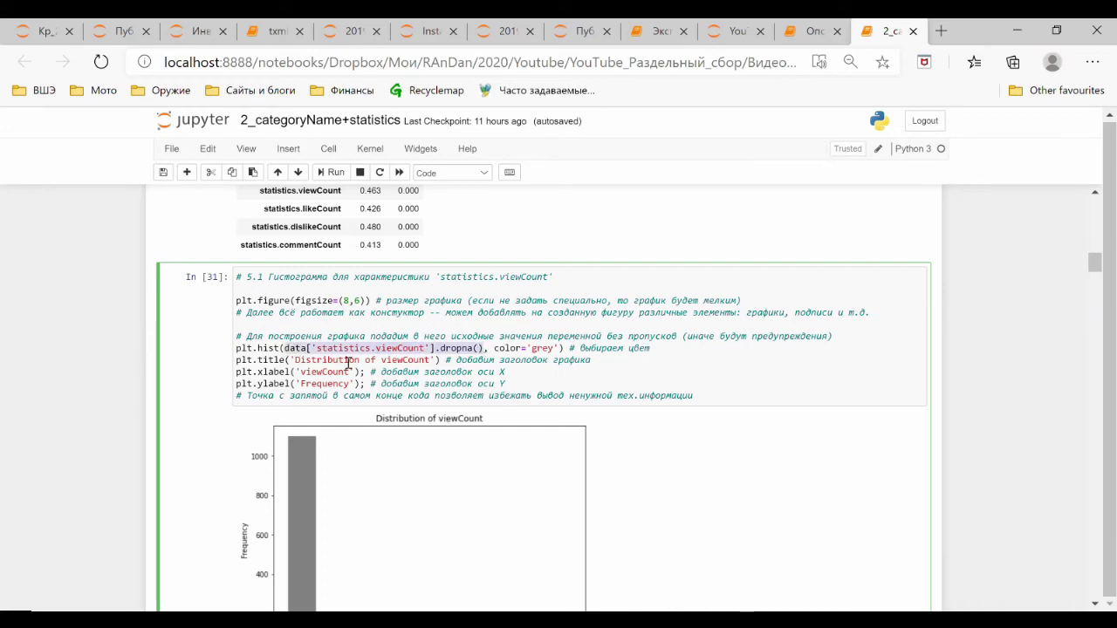
shift+click(306, 348)
click(283, 348)
shift+click(422, 347)
shift+click(429, 348)
shift+click(483, 348)
click(505, 348)
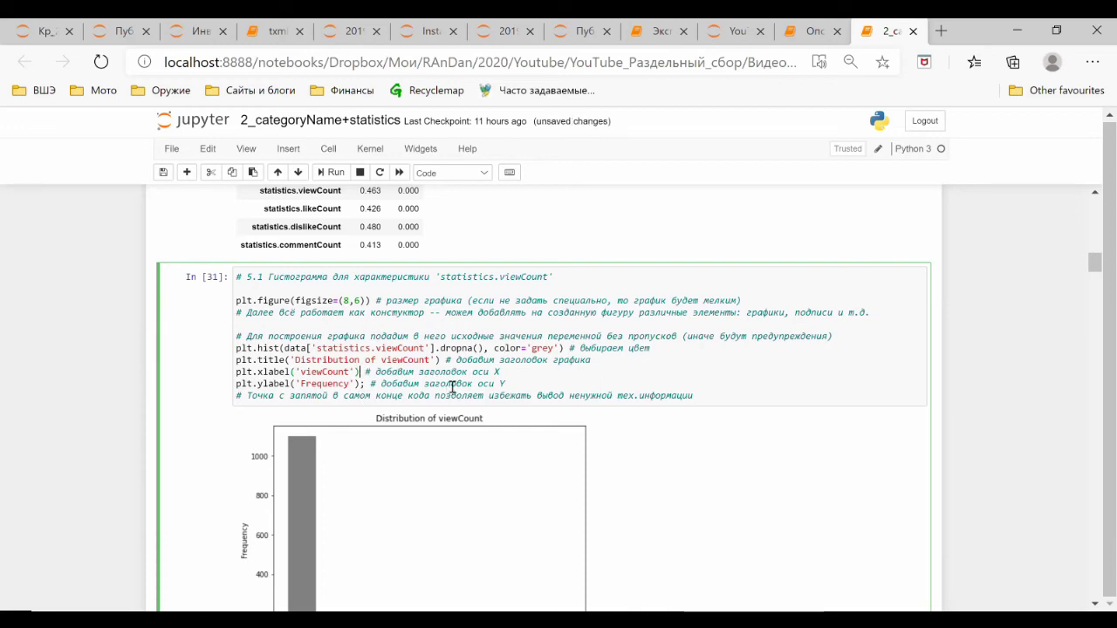
Step: View the viewCount histogram and its axis labels below cell # 5.1
scroll(450, 375, down, 4)
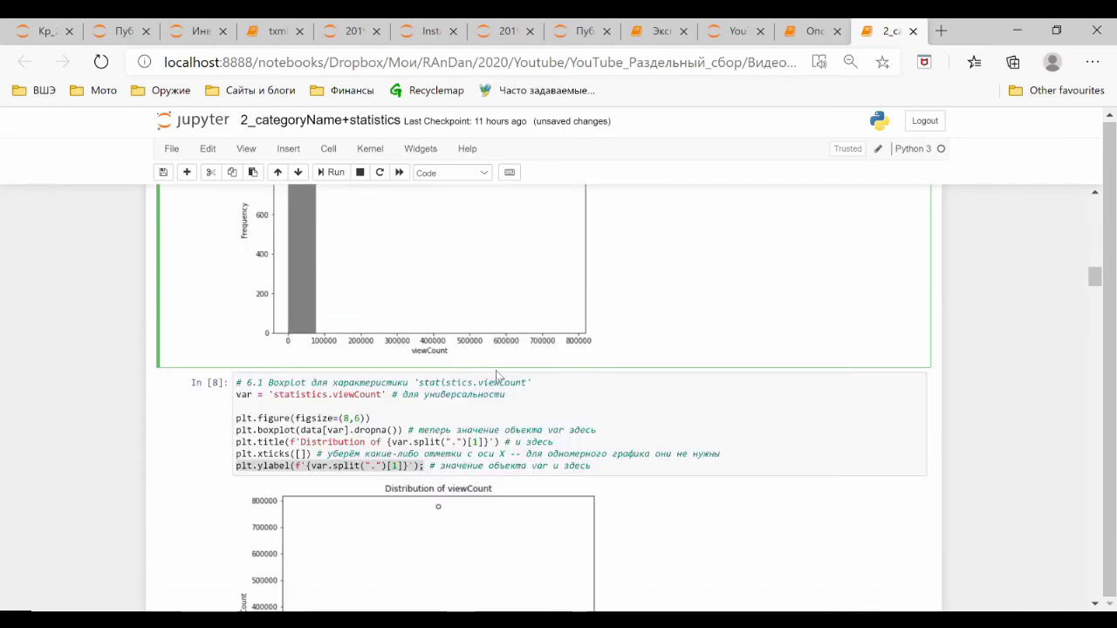
scroll(238, 457, up, 2)
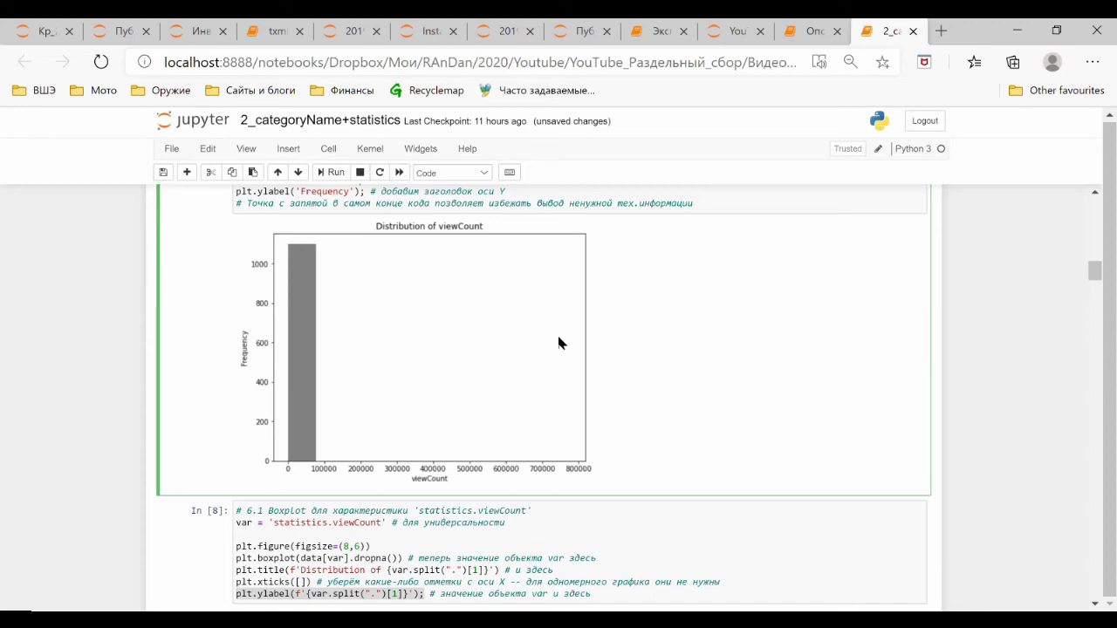
scroll(558, 343, down, 1)
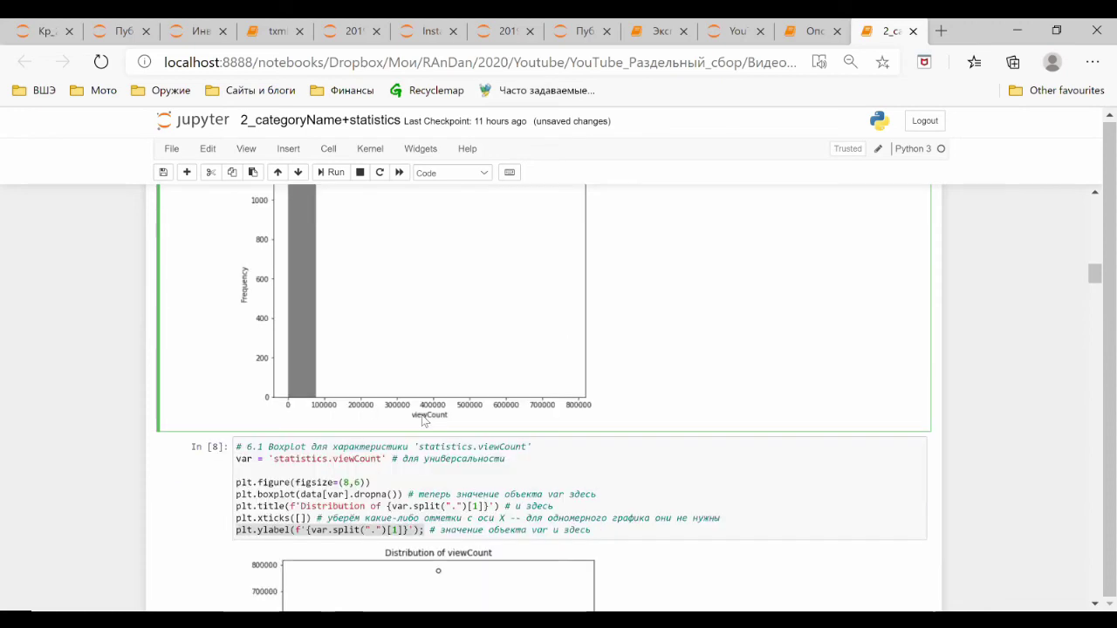
Step: Examine the plt.figure and plt.boxplot lines in cell # 6.1 and trace data[var] back to the var assignment
click(266, 482)
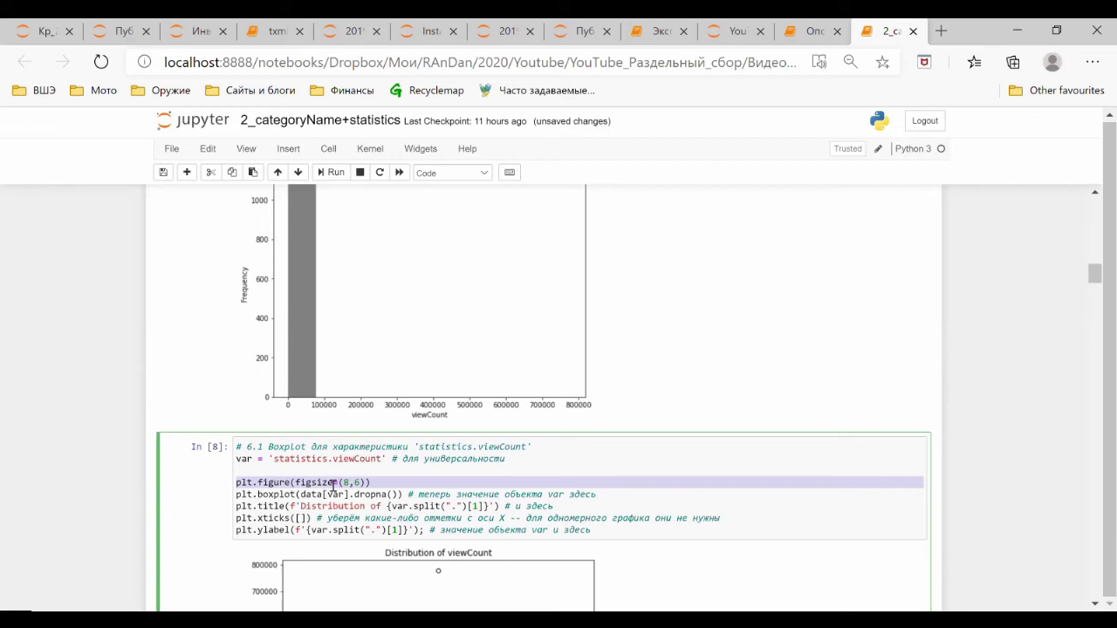
click(258, 493)
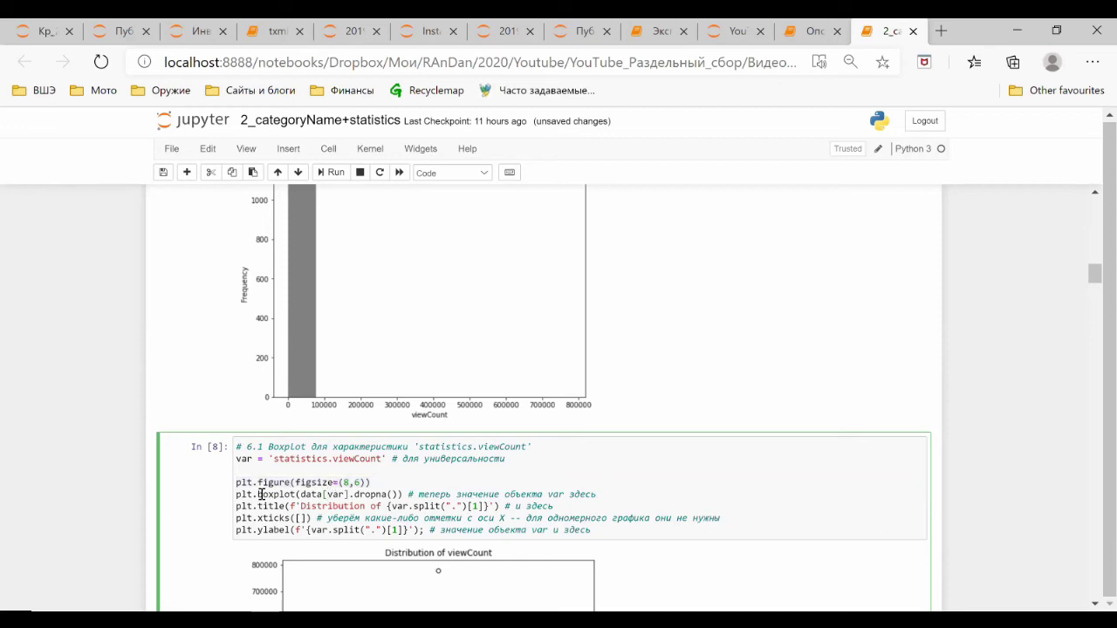
double_click(271, 495)
click(297, 495)
drag(300, 495, 401, 493)
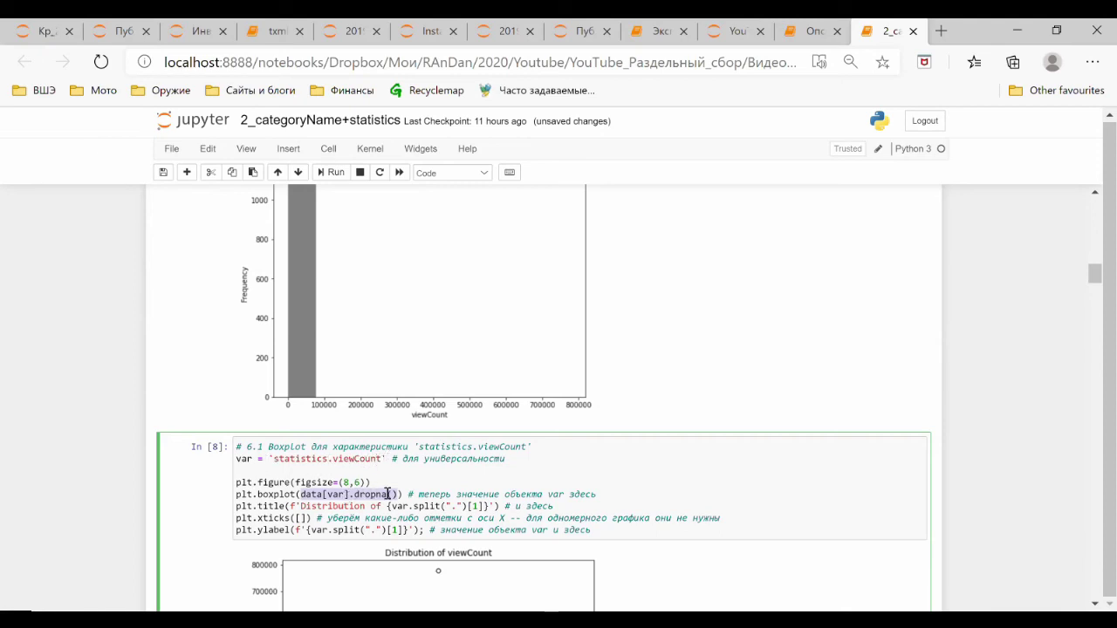
click(351, 494)
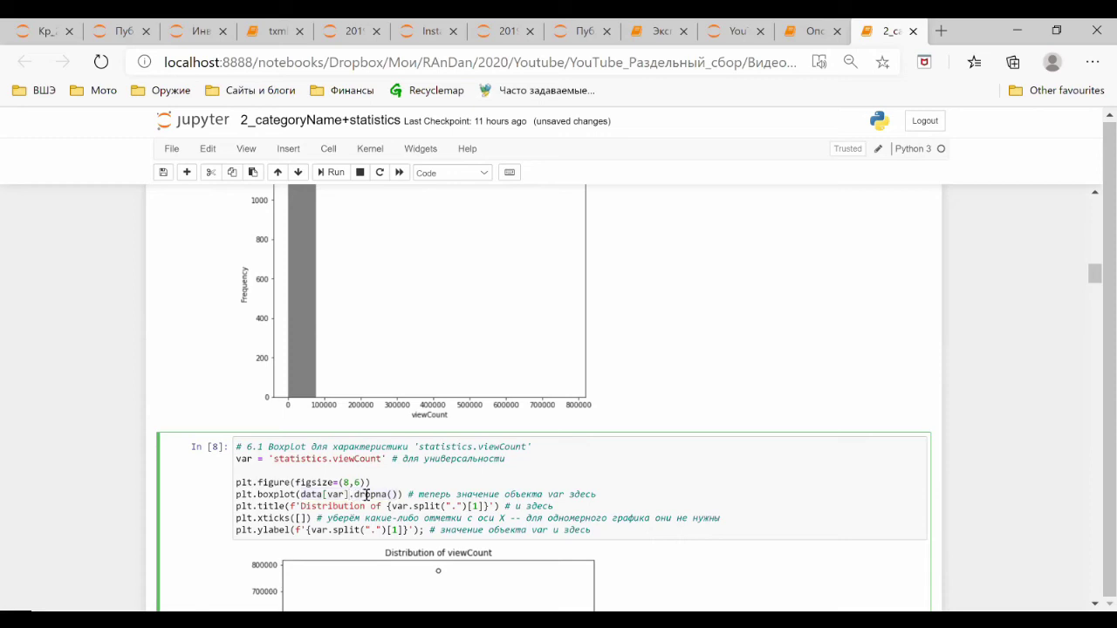
click(240, 459)
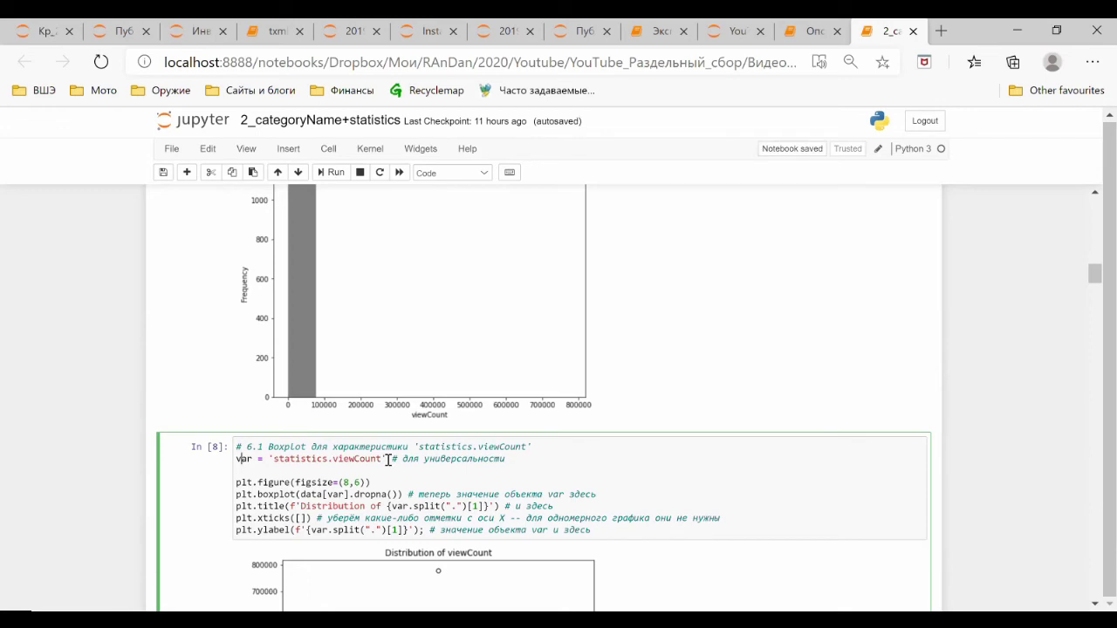
double_click(334, 494)
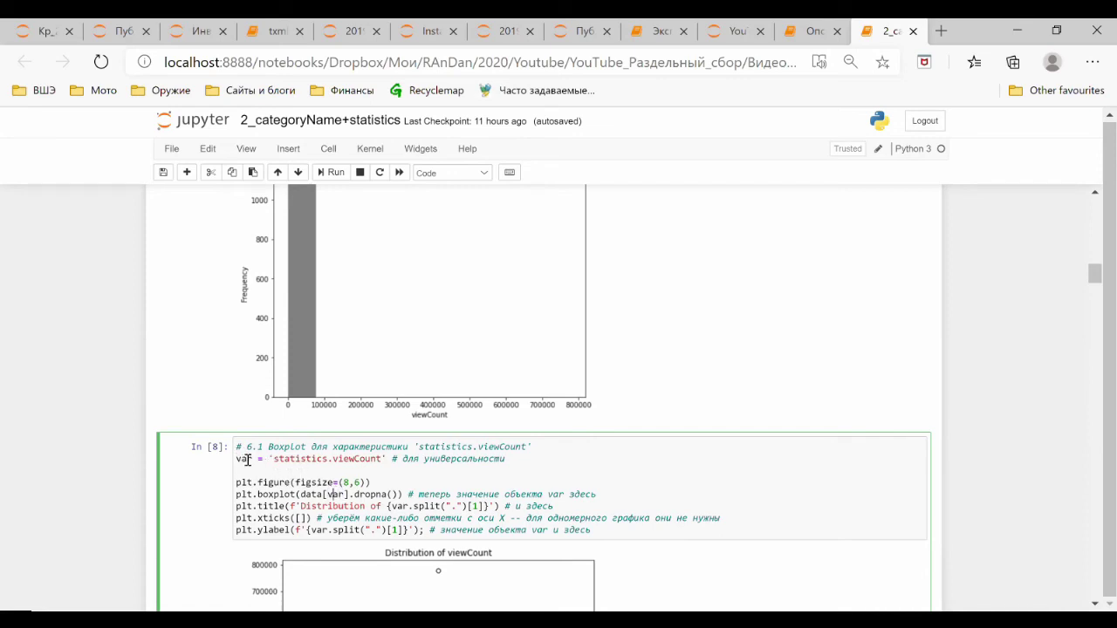
Step: Examine the plt.title f-string in cell # 6.1, including the var.split(".")[1] expression inside the curly braces
double_click(269, 506)
drag(237, 506, 284, 506)
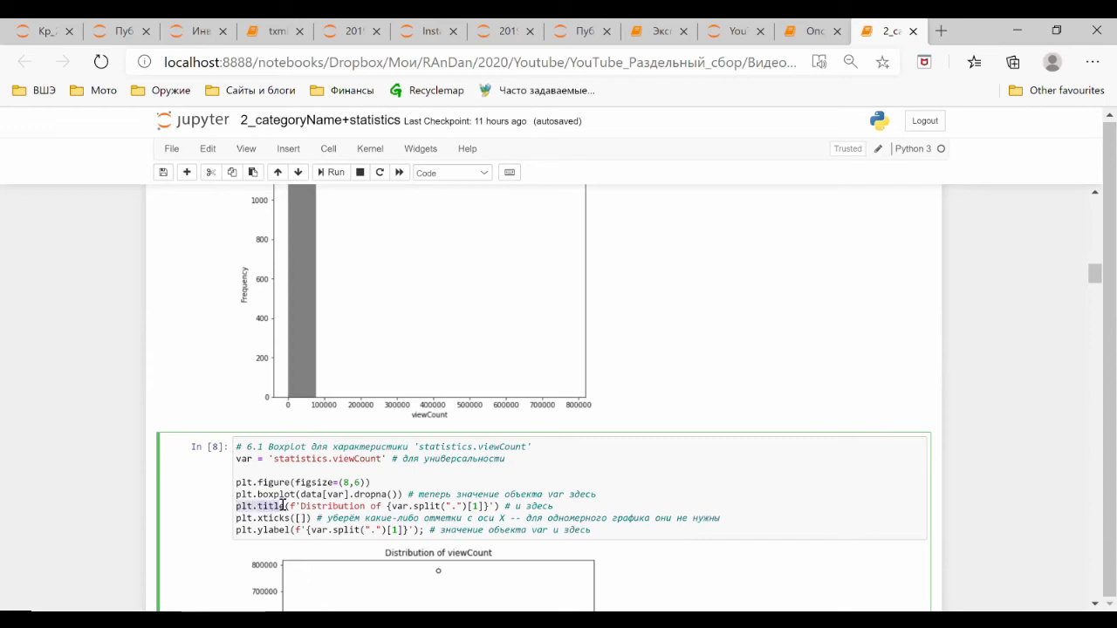
click(390, 506)
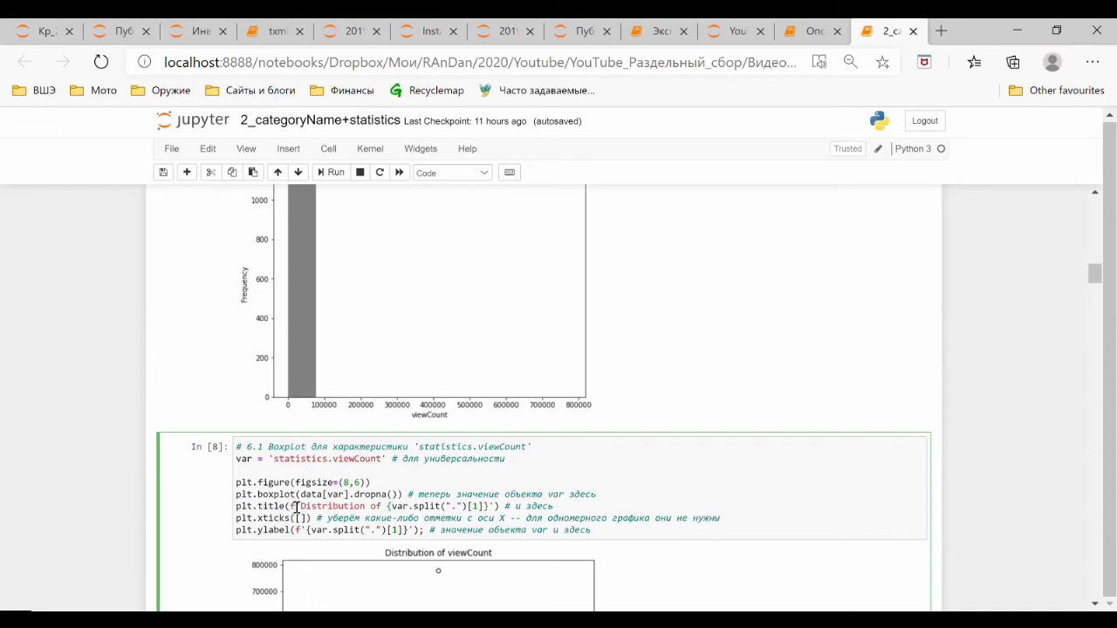
drag(294, 506, 496, 506)
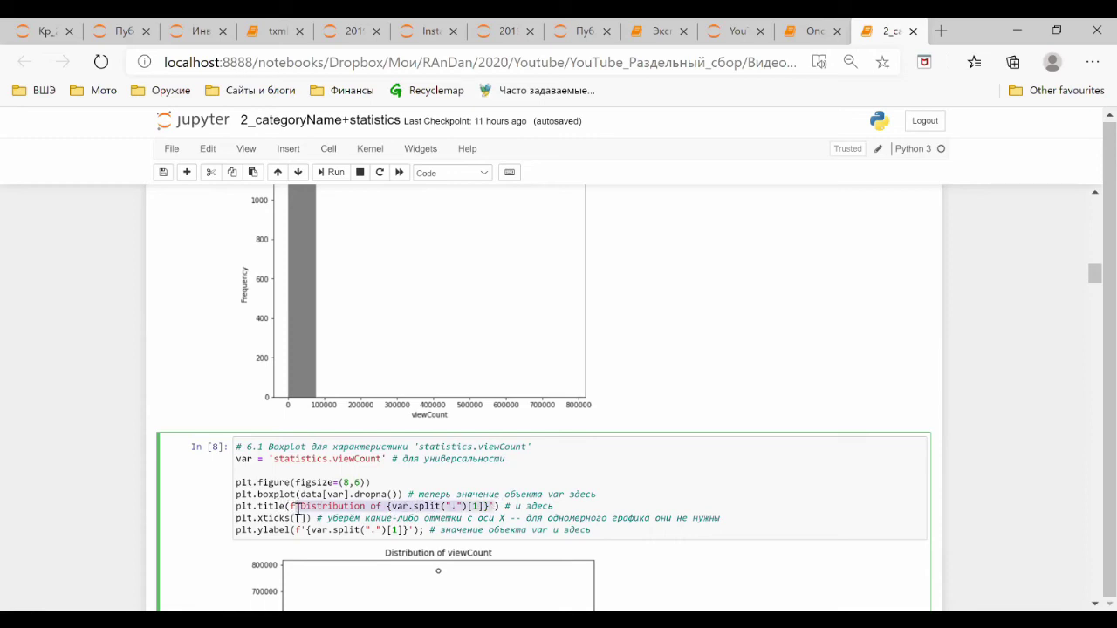
click(392, 507)
drag(392, 507, 478, 504)
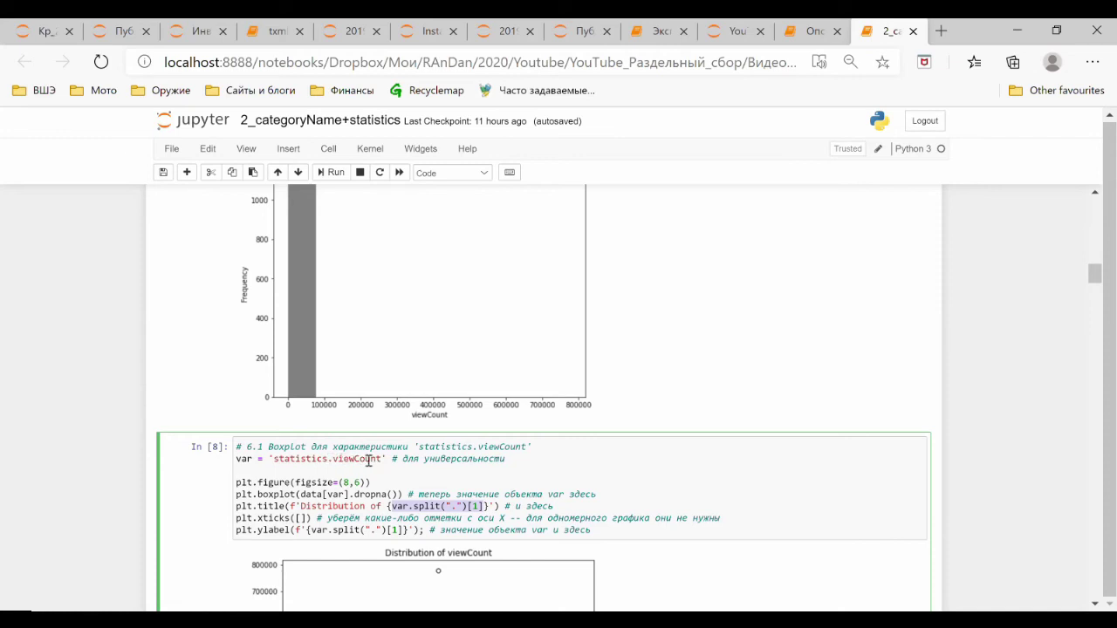
Step: Compare the viewCount boxplot below cell # 6.1 with the viewCount row of the scale statistics summary
scroll(262, 411, down, 3)
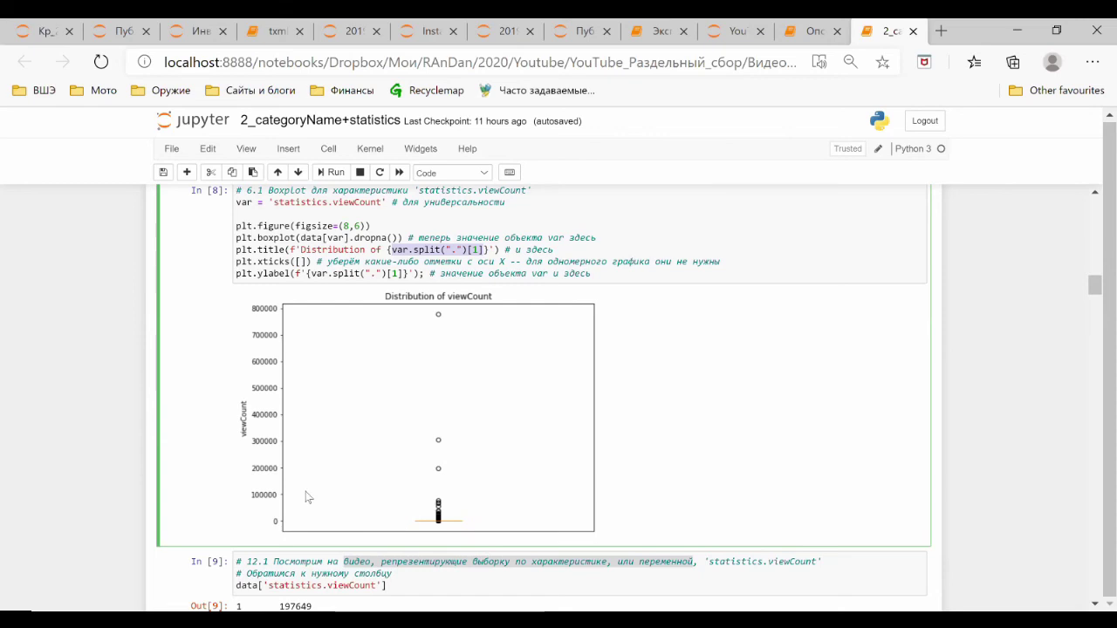
scroll(305, 497, up, 20)
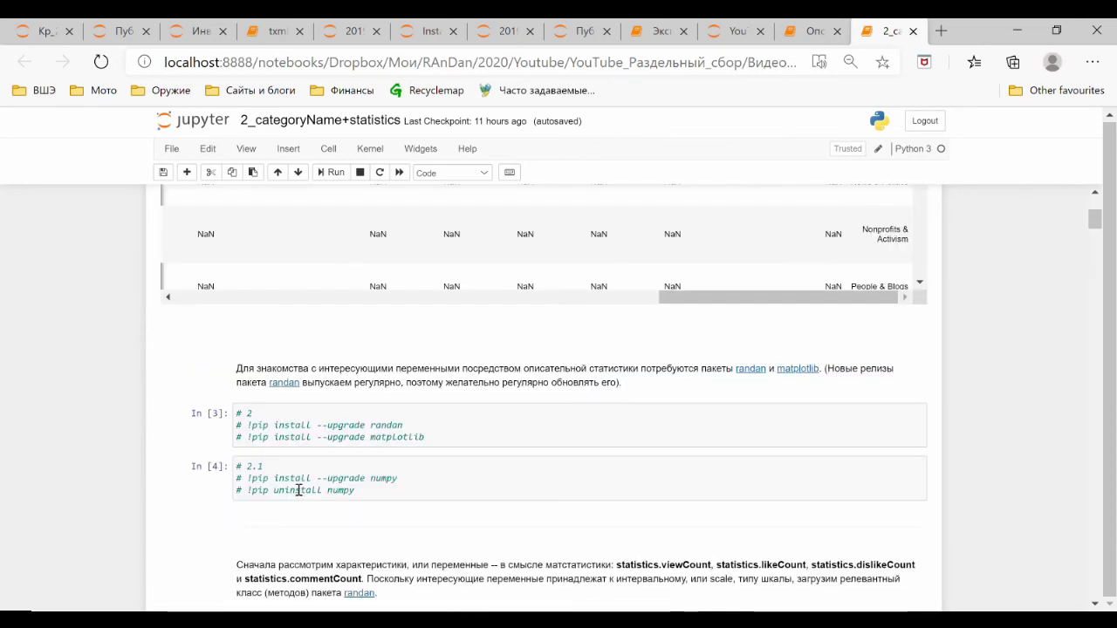
scroll(298, 490, down, 8)
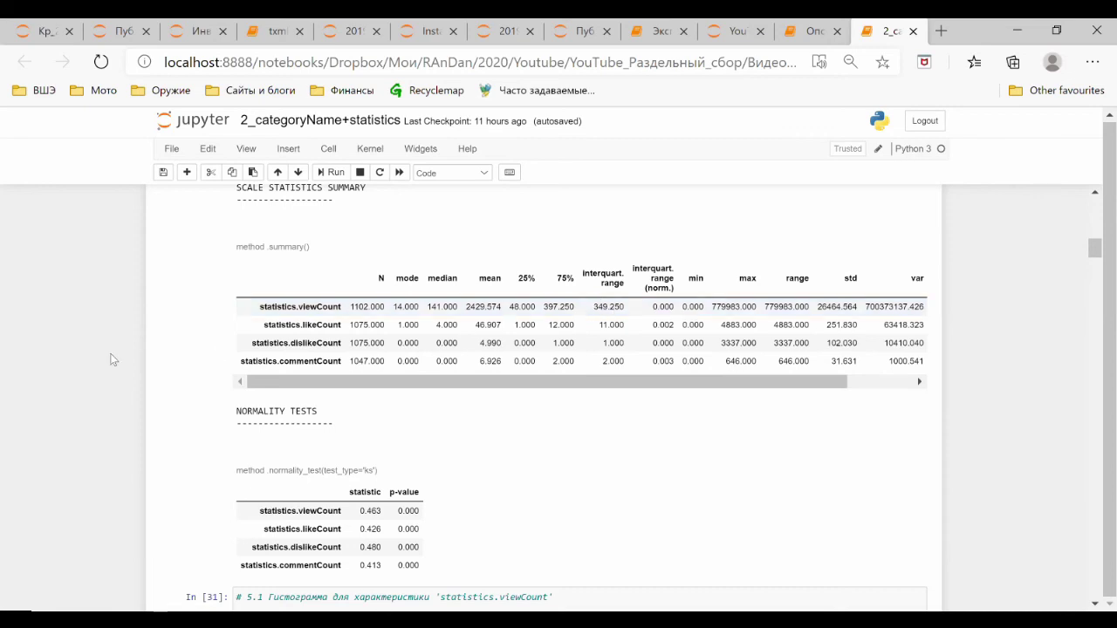
scroll(111, 359, down, 15)
scroll(395, 343, up, 1)
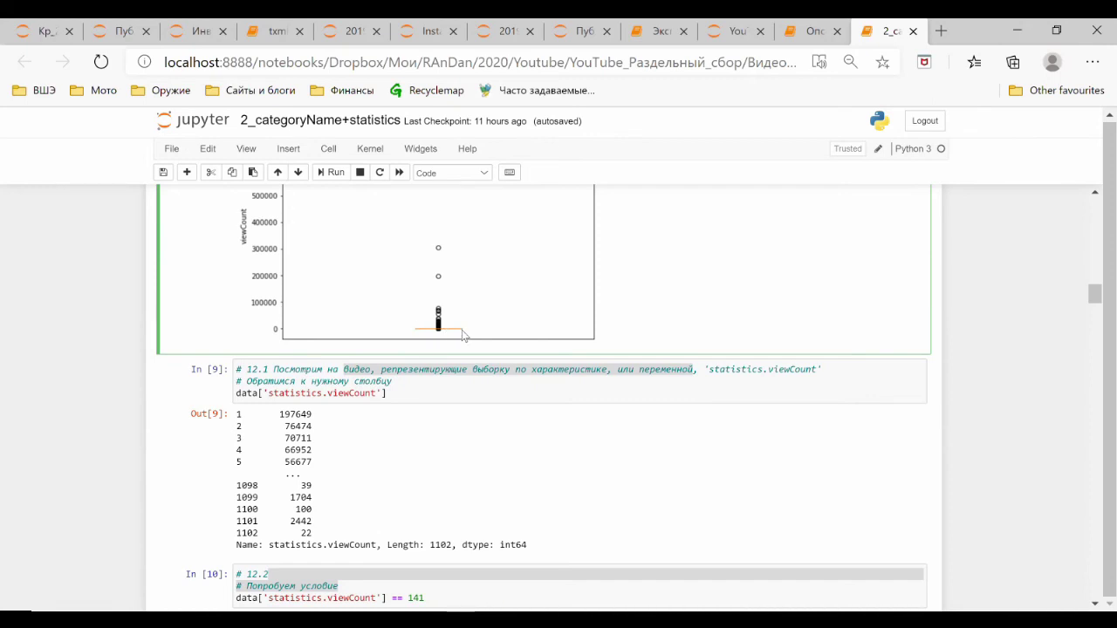
Step: Set figsize to (8,60) in cell # 6.1, run the cell, and inspect the stretched viewCount boxplot down to zero
scroll(306, 322, up, 3)
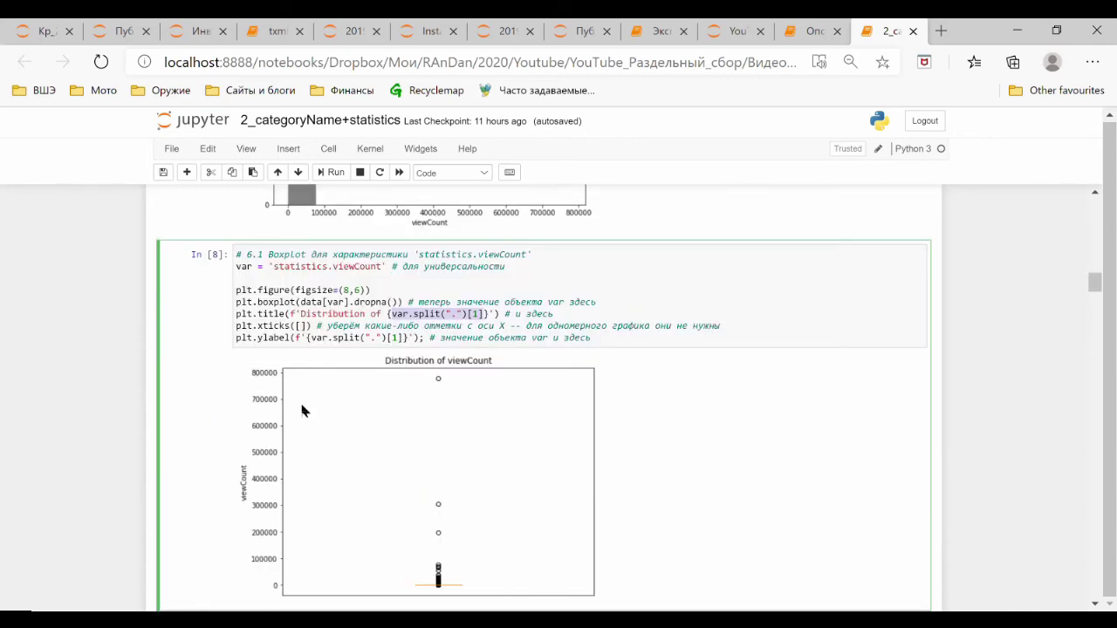
double_click(360, 290)
text(60)
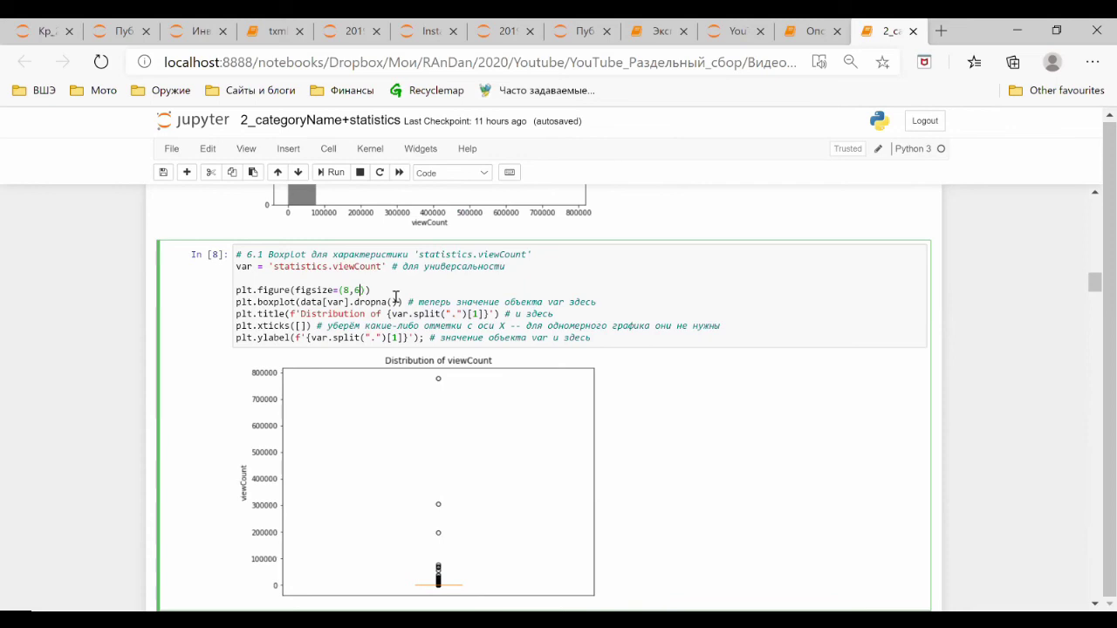
key(shift+Return)
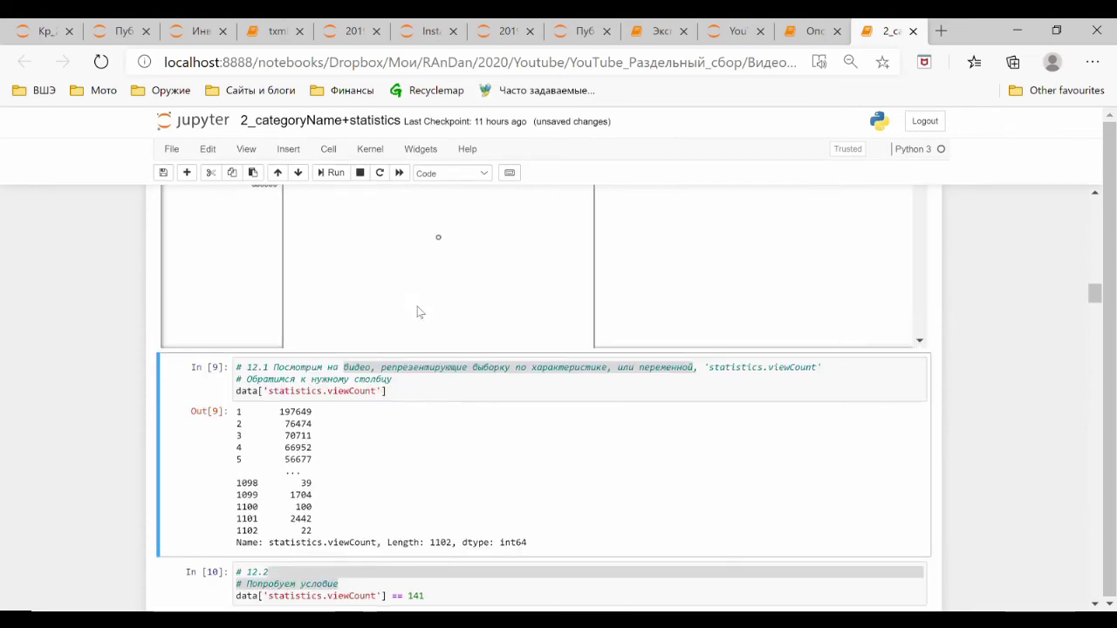
scroll(503, 343, up, 5)
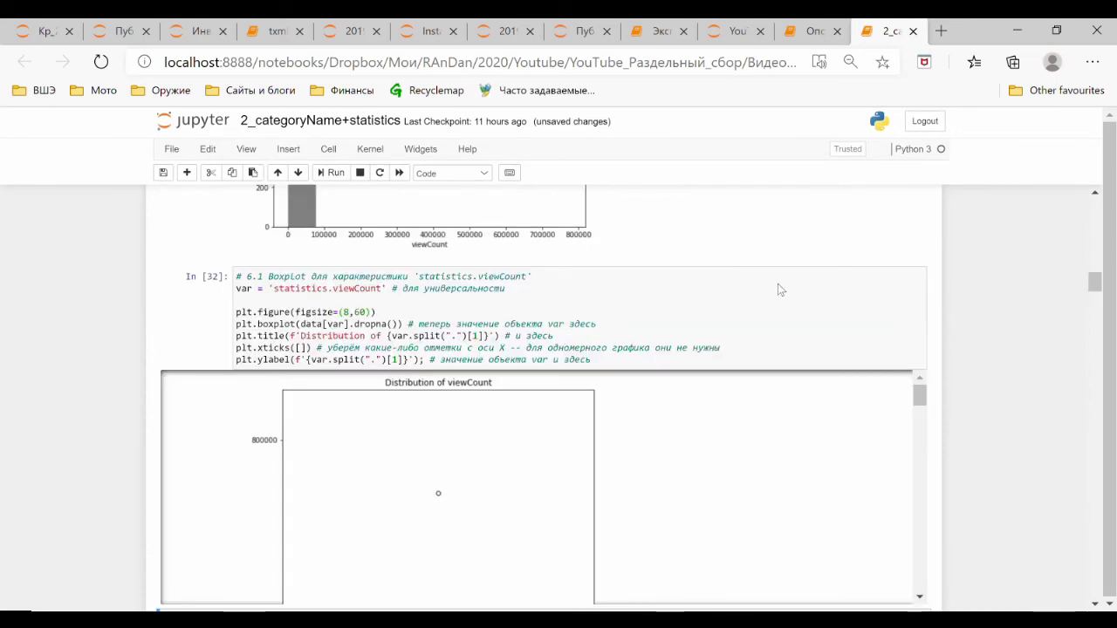
scroll(777, 283, down, 4)
scroll(785, 281, down, 5)
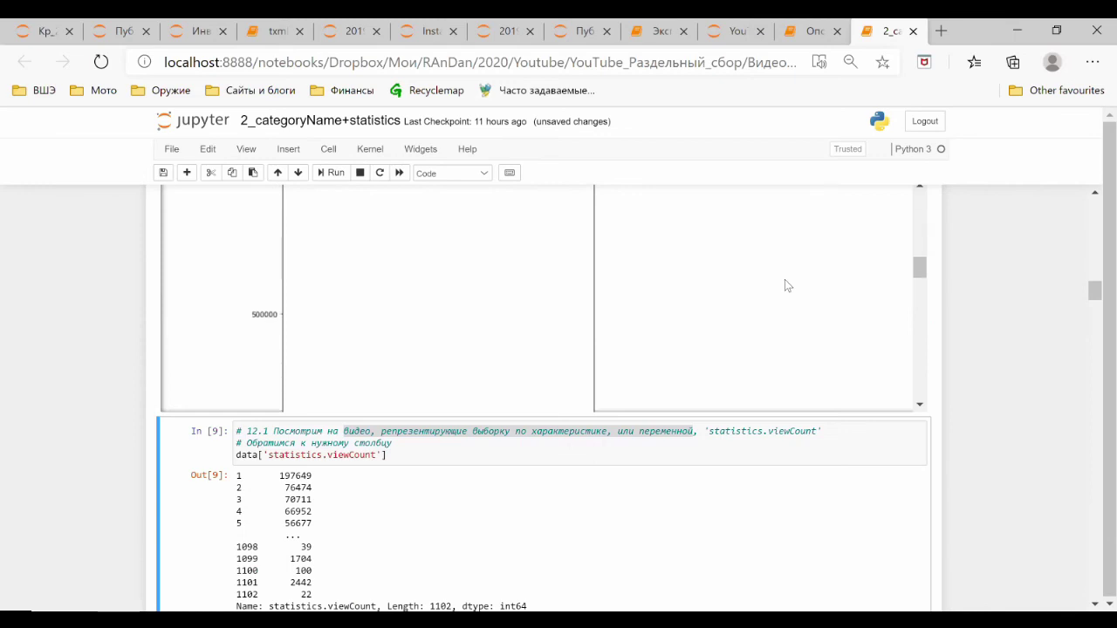
scroll(784, 285, down, 5)
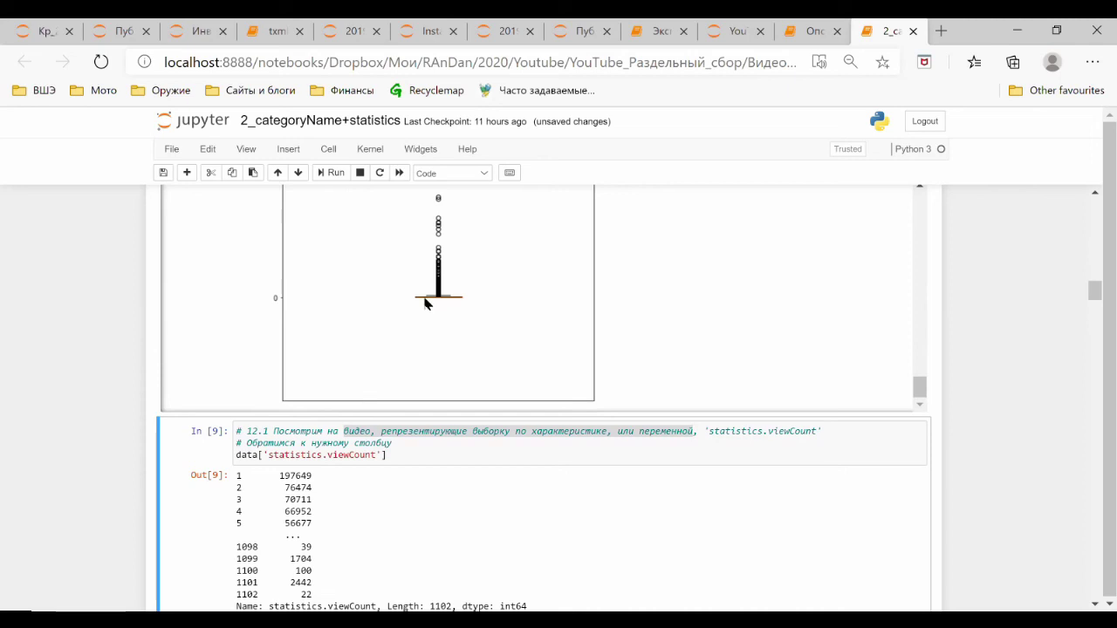
Step: Set figsize to (8,600) in cell # 6.1, rerun the cell, and view the box near the zero mark
scroll(240, 295, up, 3)
scroll(696, 316, up, 4)
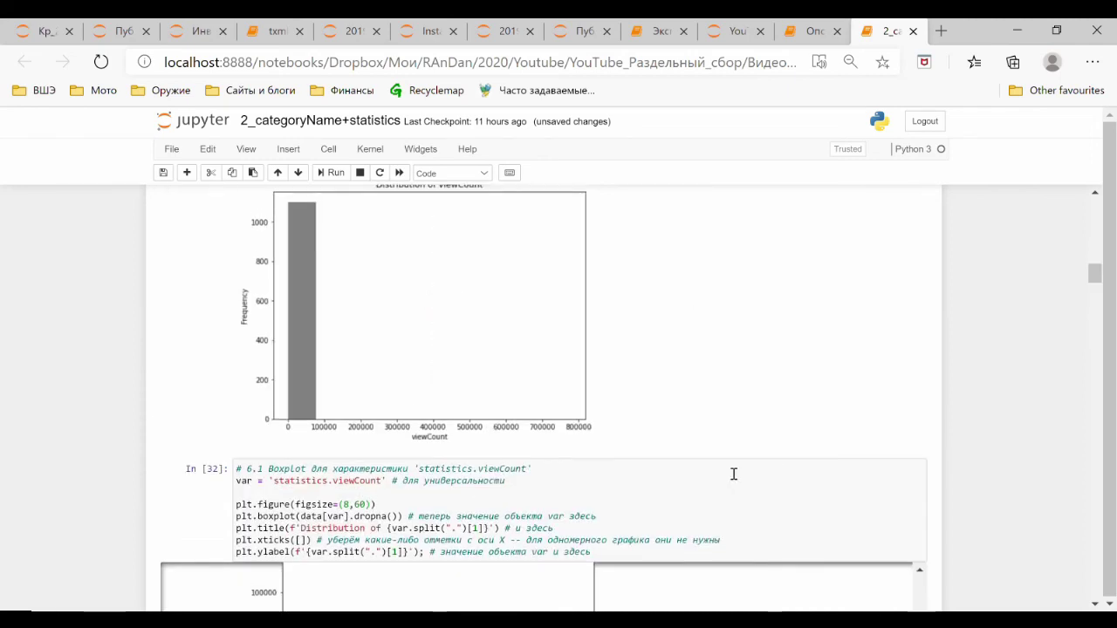
click(364, 505)
text(0)
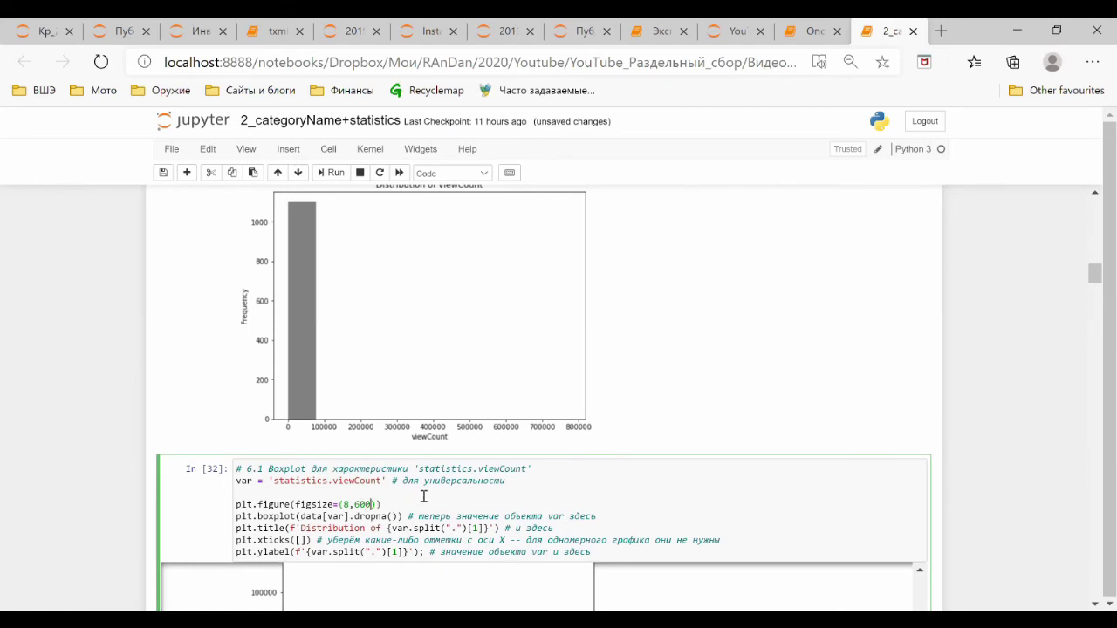
key(shift+Return)
drag(919, 342, 925, 378)
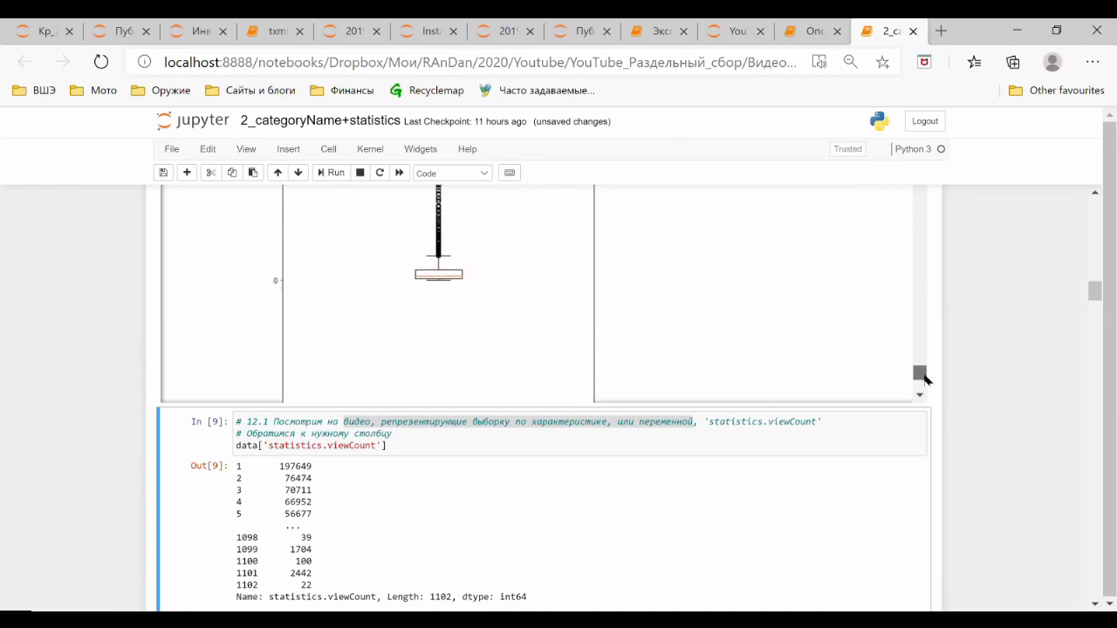
scroll(578, 326, up, 1)
scroll(432, 372, down, 1)
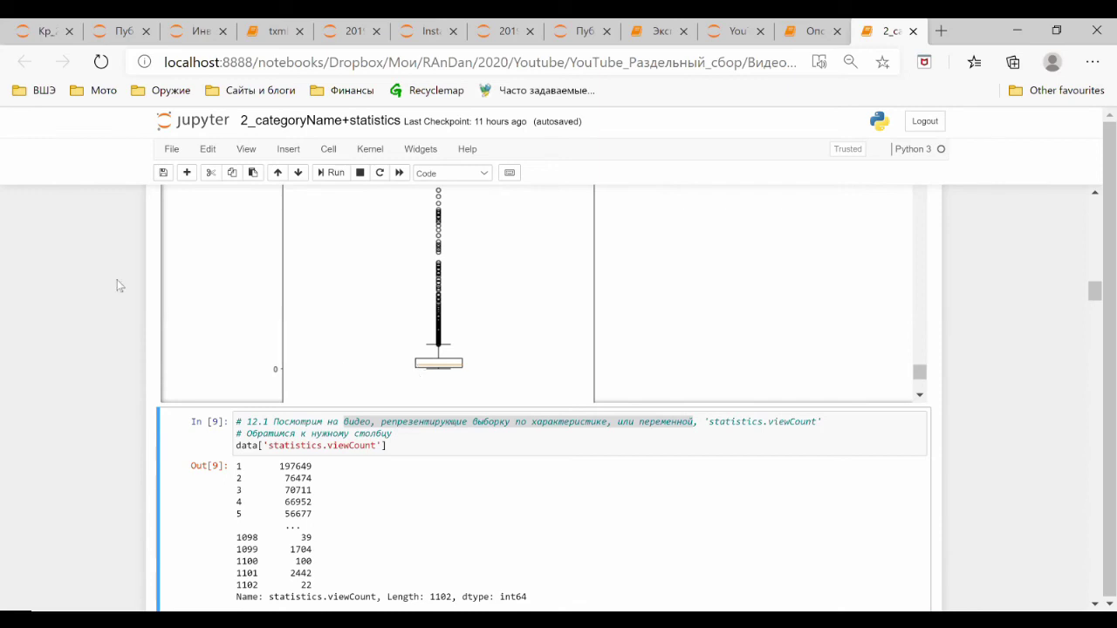
Step: Compare the viewCount 25% and 75% quartiles in the summary table with the box edges in the enlarged boxplot
scroll(120, 285, up, 10)
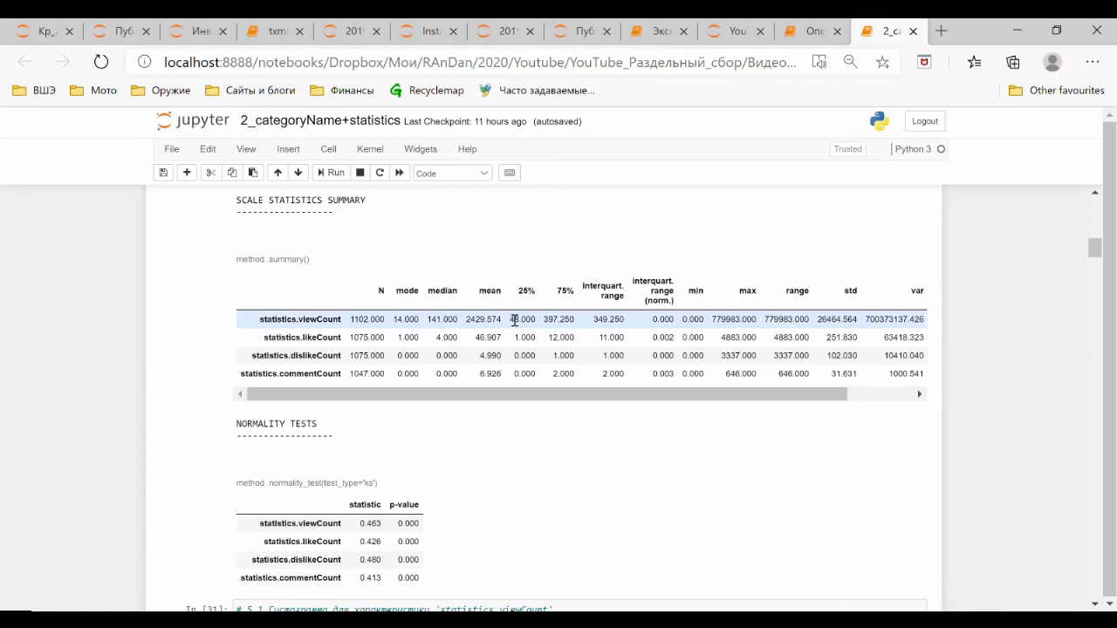
scroll(136, 384, down, 2)
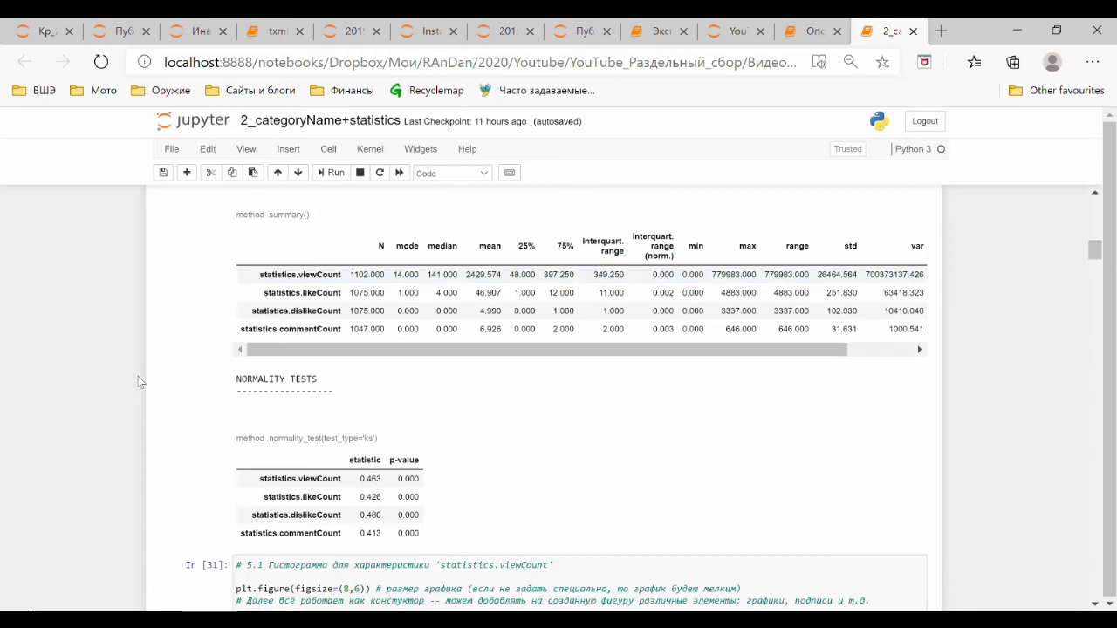
scroll(138, 376, down, 8)
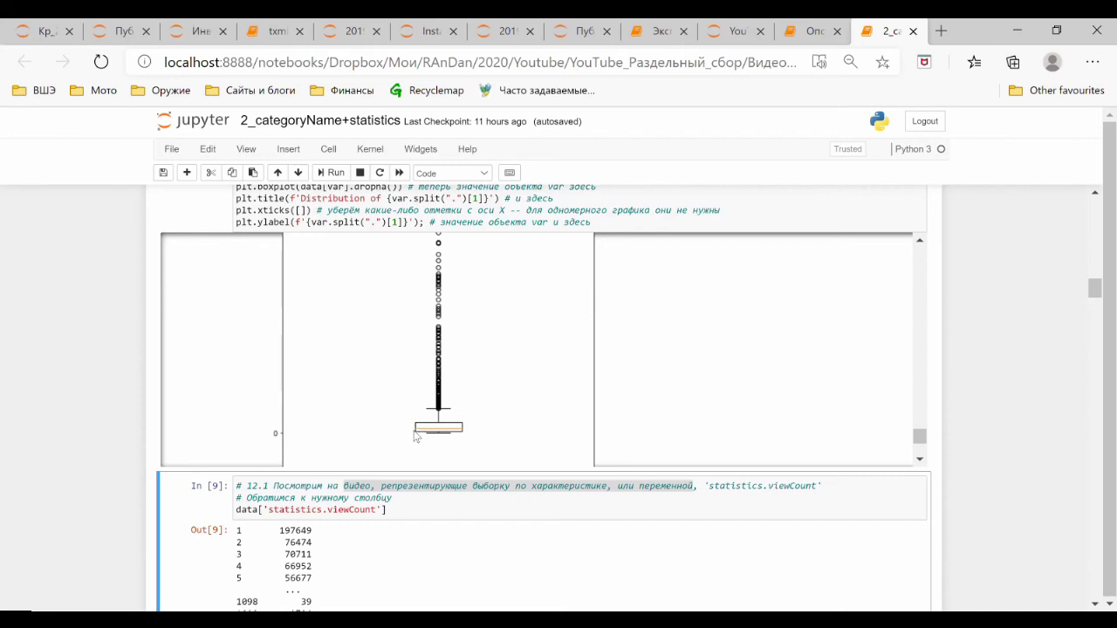
scroll(417, 436, up, 10)
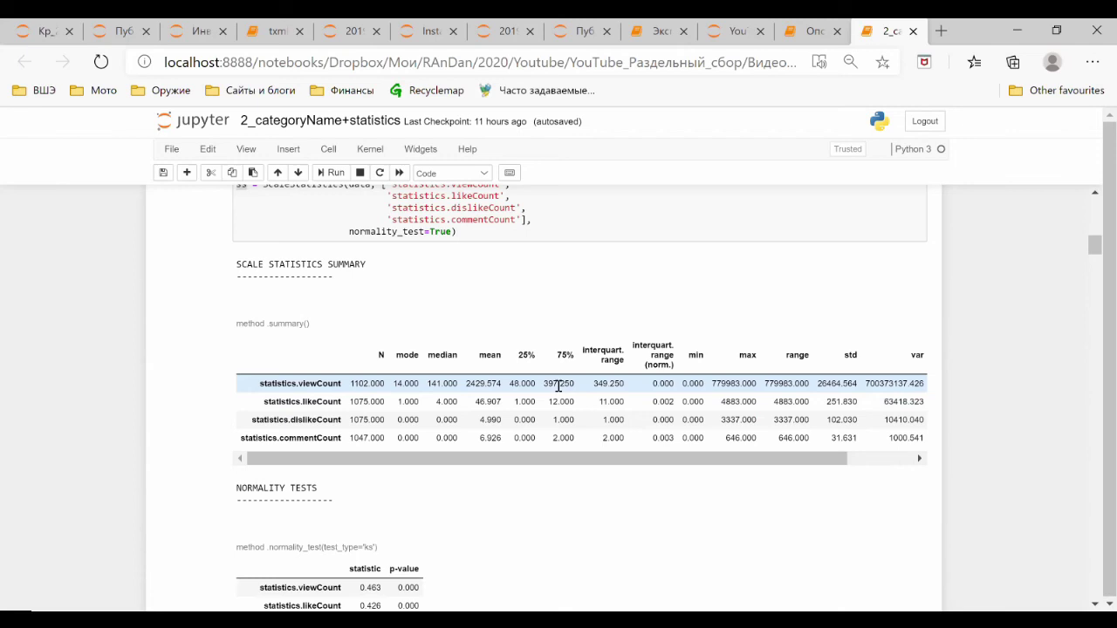
scroll(93, 501, down, 5)
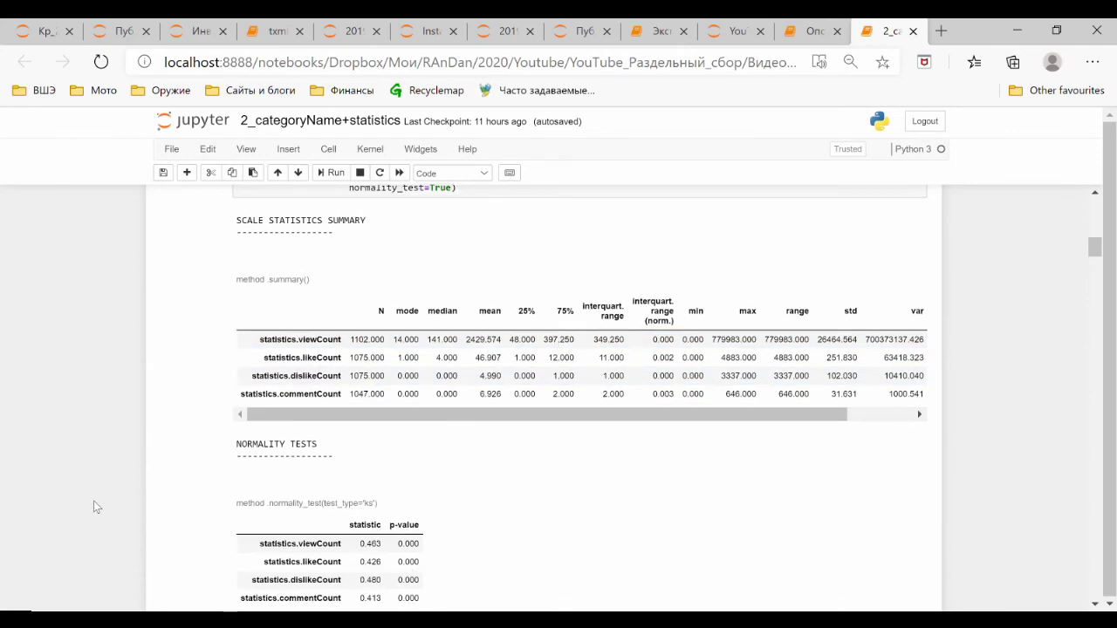
scroll(169, 492, down, 5)
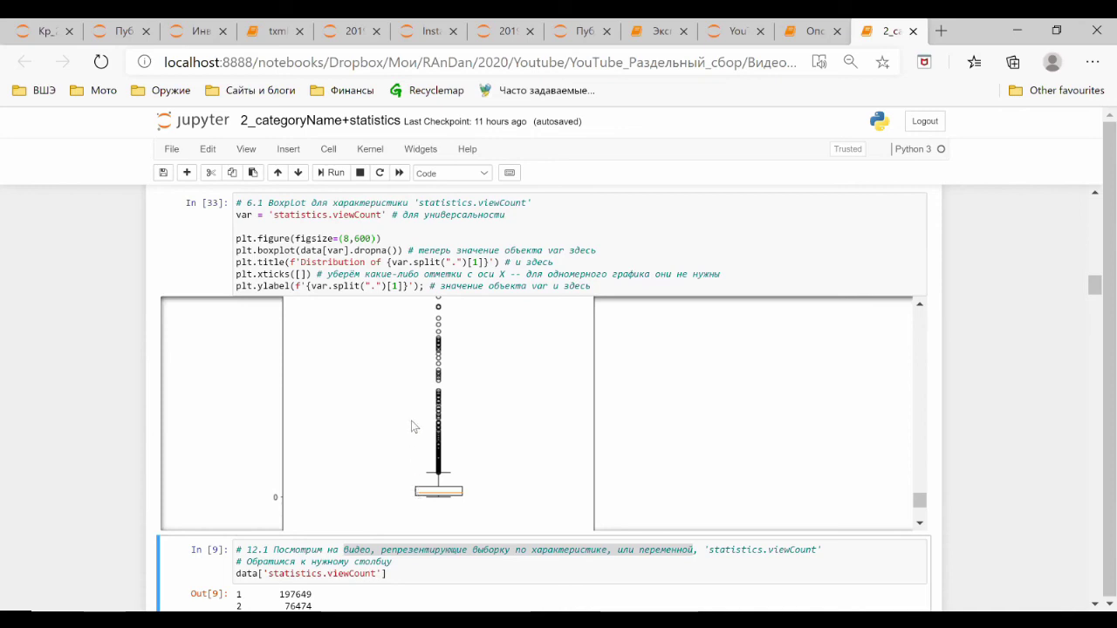
Step: Inspect the outliers above the box in the enlarged viewCount boxplot and return to the box near zero
scroll(405, 377, up, 5)
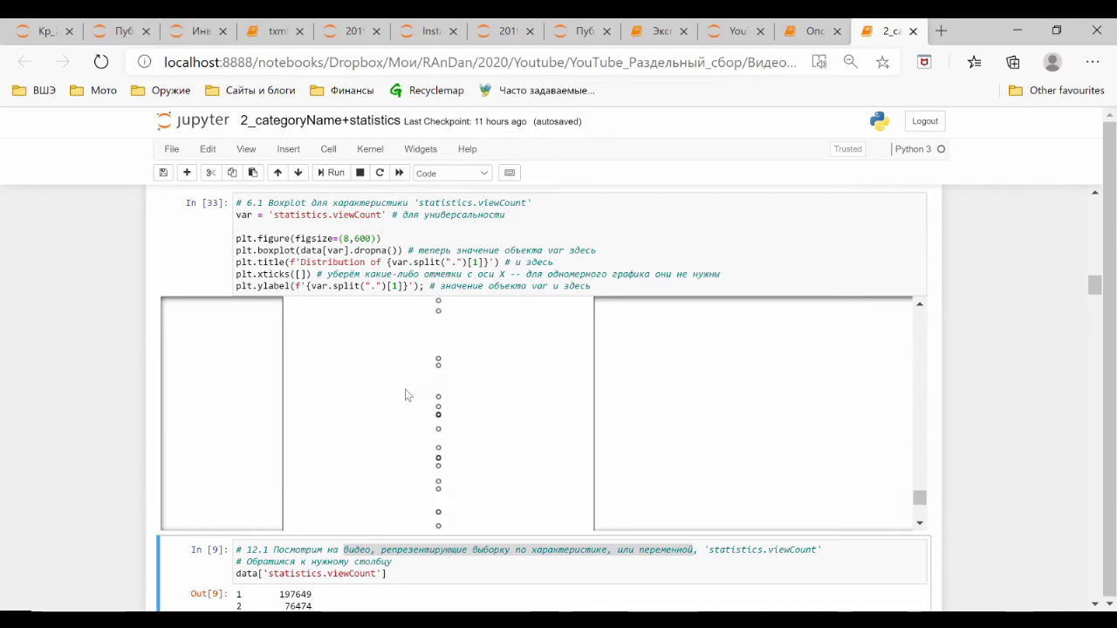
scroll(405, 389, up, 5)
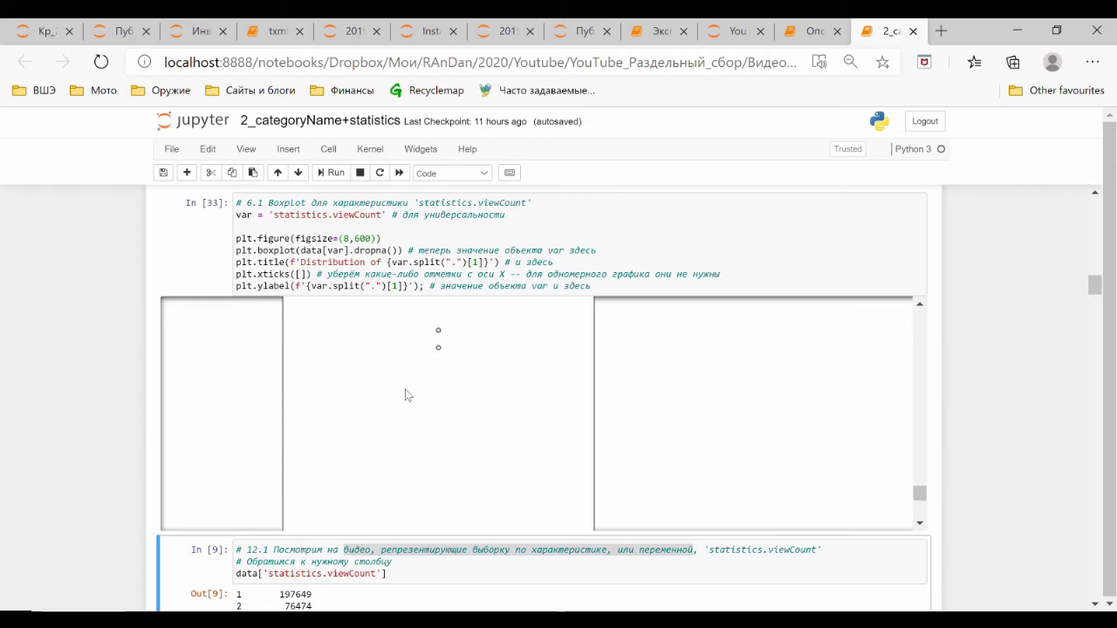
scroll(405, 389, up, 3)
scroll(405, 389, up, 1)
scroll(404, 387, down, 5)
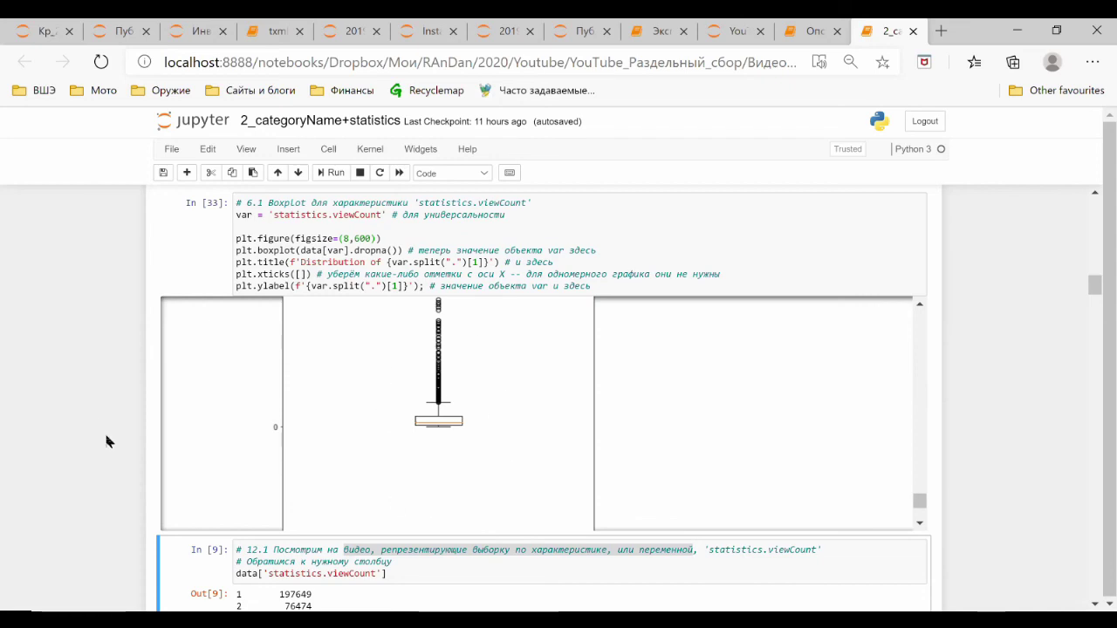
Step: Compare the grey viewCount histogram with the enlarged boxplot below cell # 6.1
scroll(98, 426, up, 5)
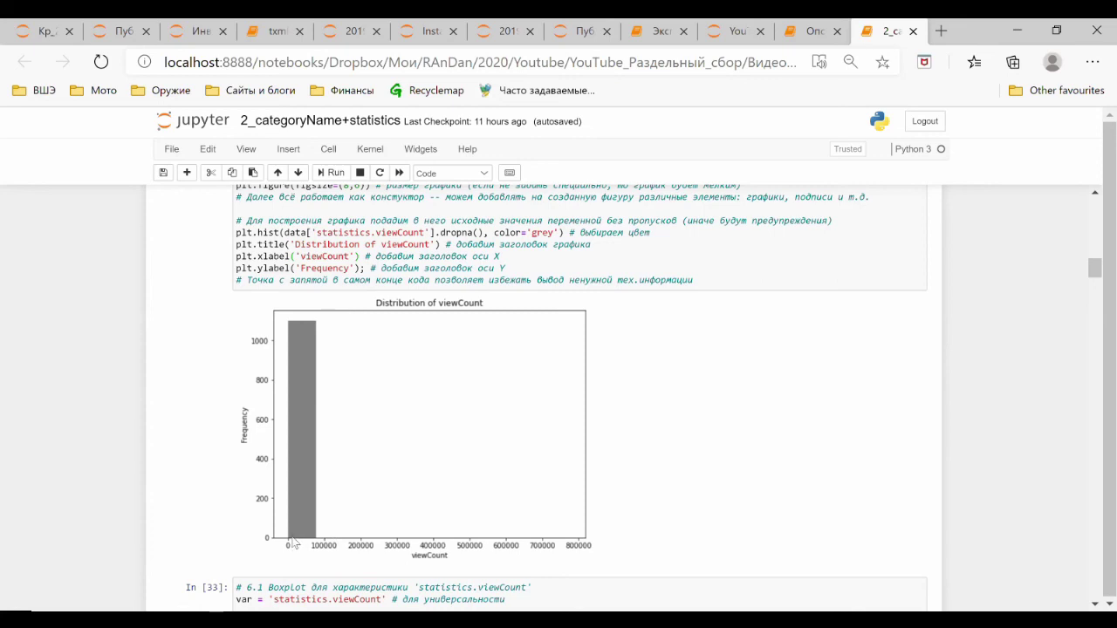
scroll(293, 541, down, 5)
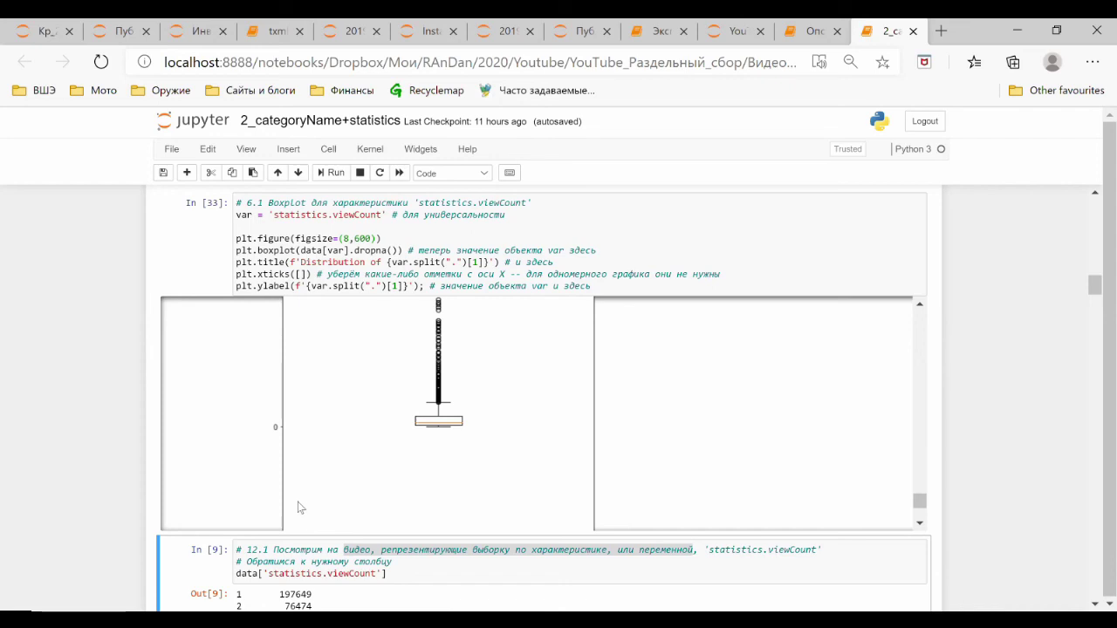
scroll(166, 472, up, 10)
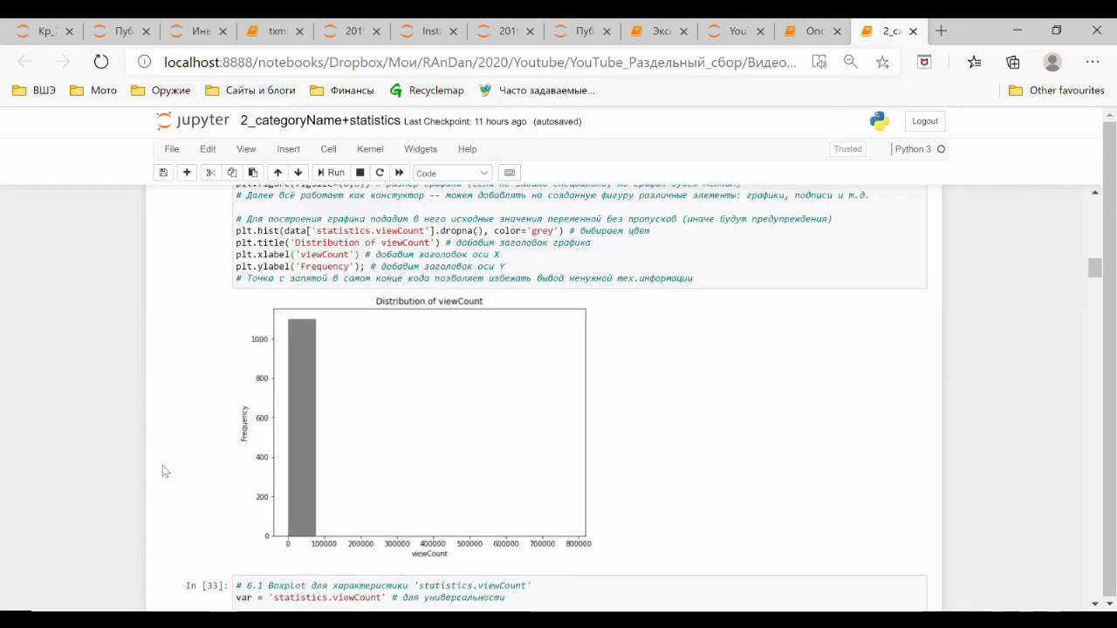
Step: Check the viewCount normalized interquartile range in the scale statistics summary against the flattened box in the boxplot
scroll(172, 471, up, 3)
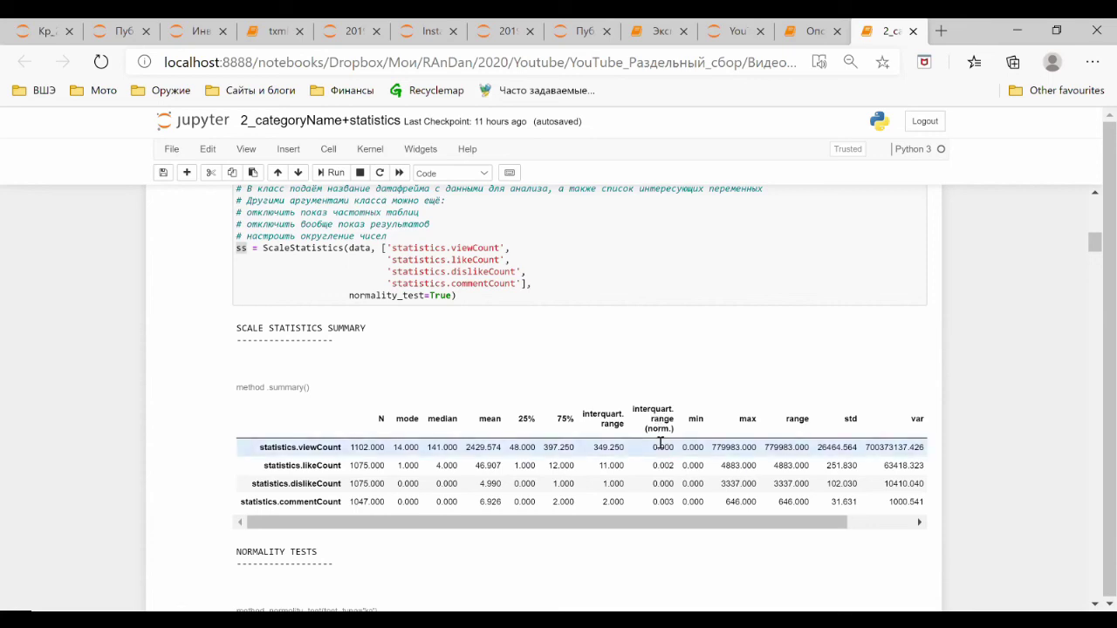
scroll(135, 445, down, 1)
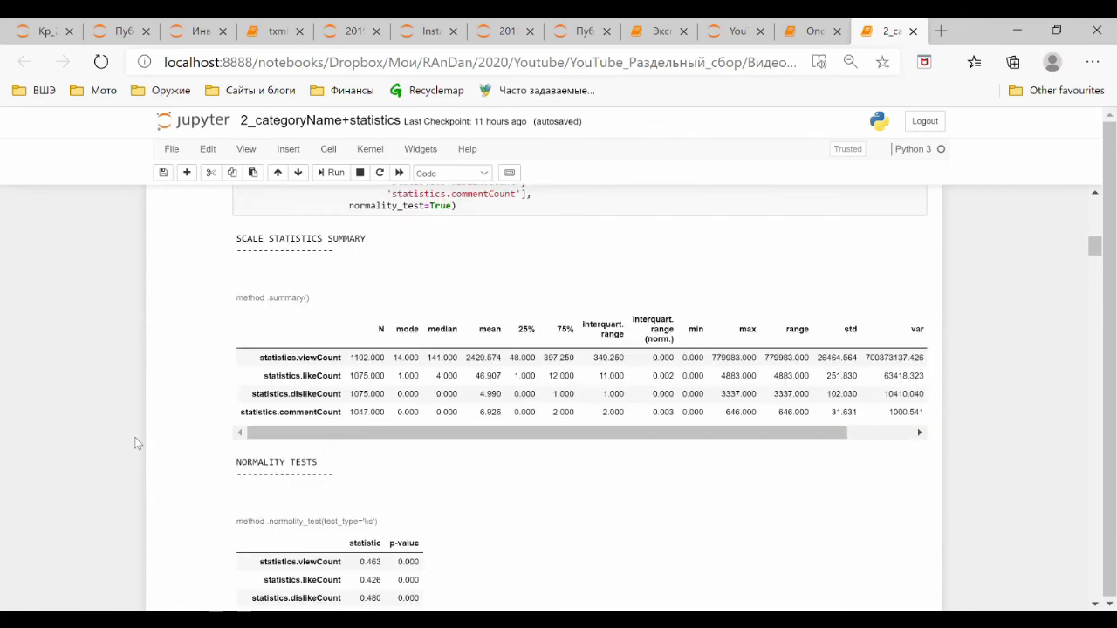
scroll(135, 445, down, 10)
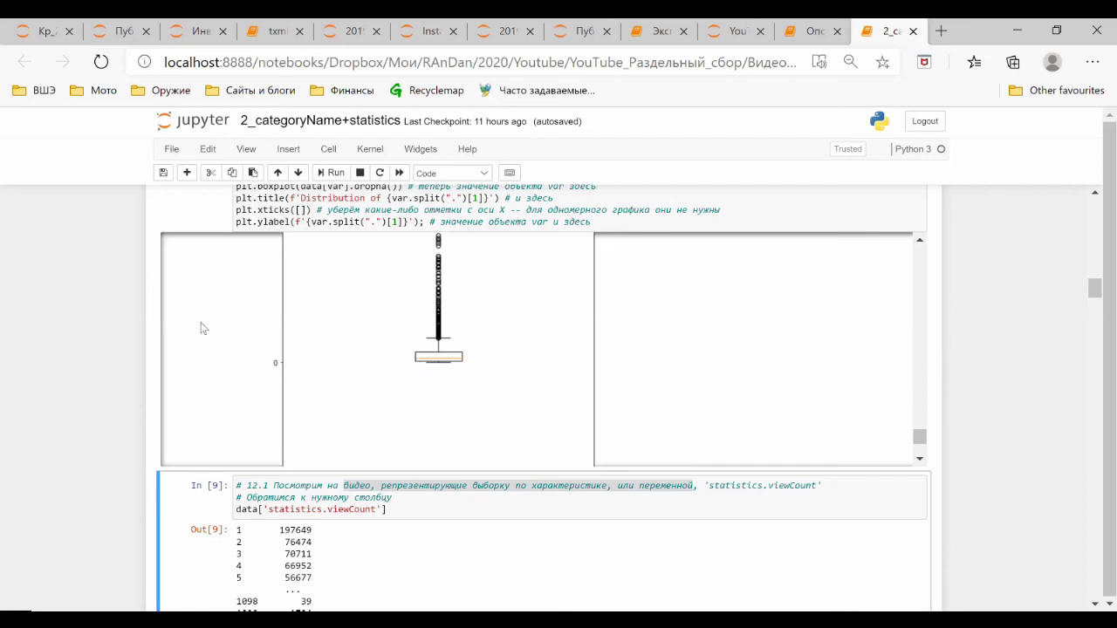
scroll(201, 328, up, 15)
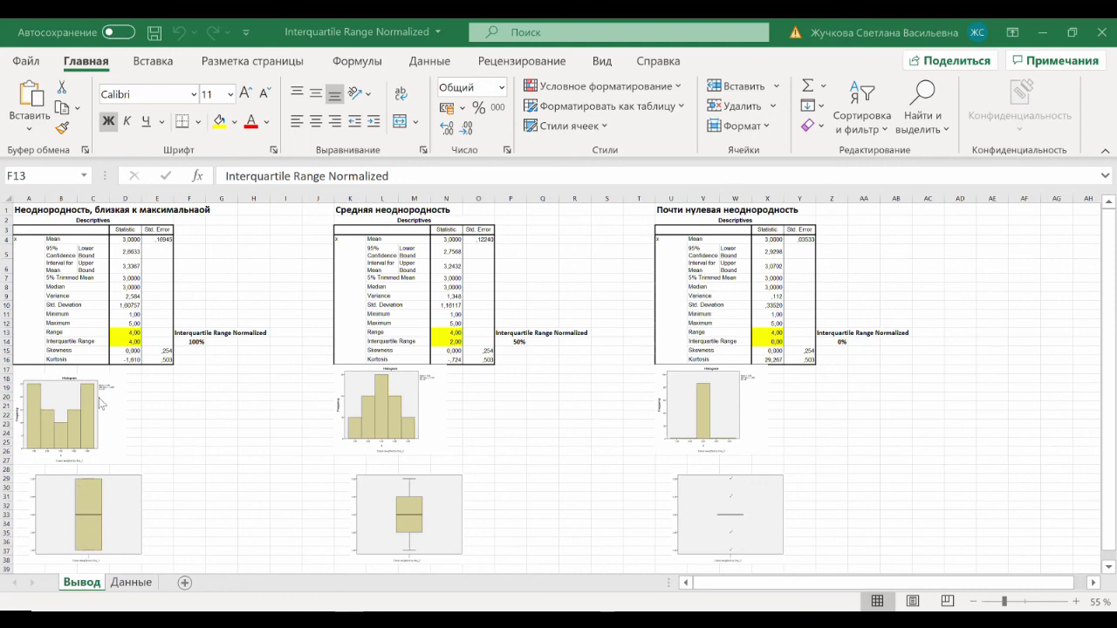
Step: Switch to the Interquartile Range Normalized workbook in Excel and examine the minimum, maximum, histogram and boxplot of the near-maximum heterogeneity example
click(128, 315)
key(Down)
key(Up)
click(127, 323)
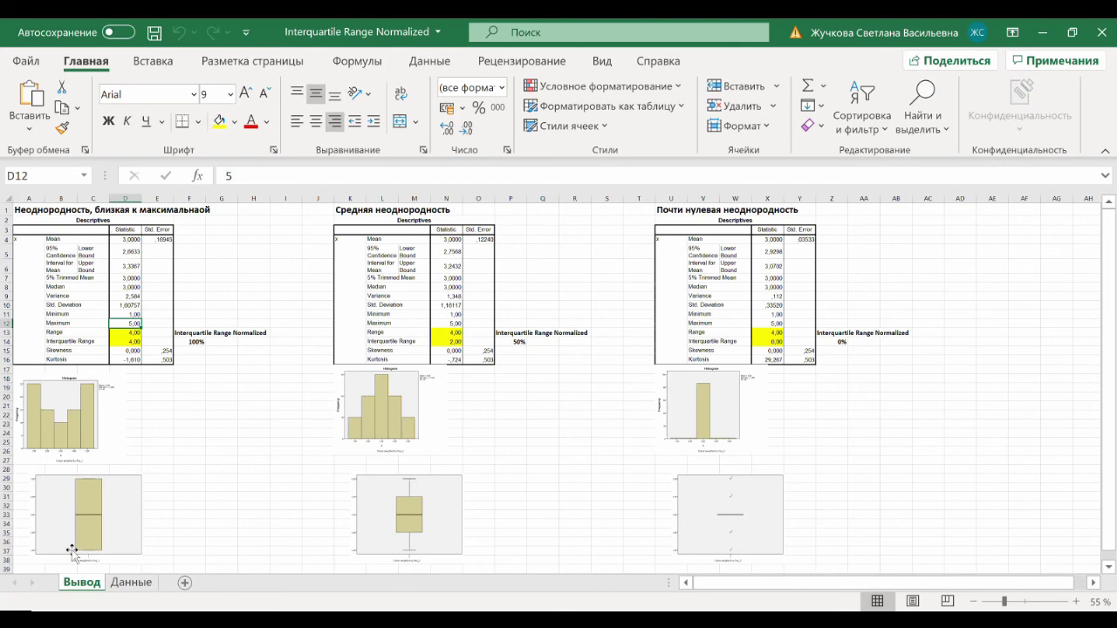
scroll(72, 549, up, 5)
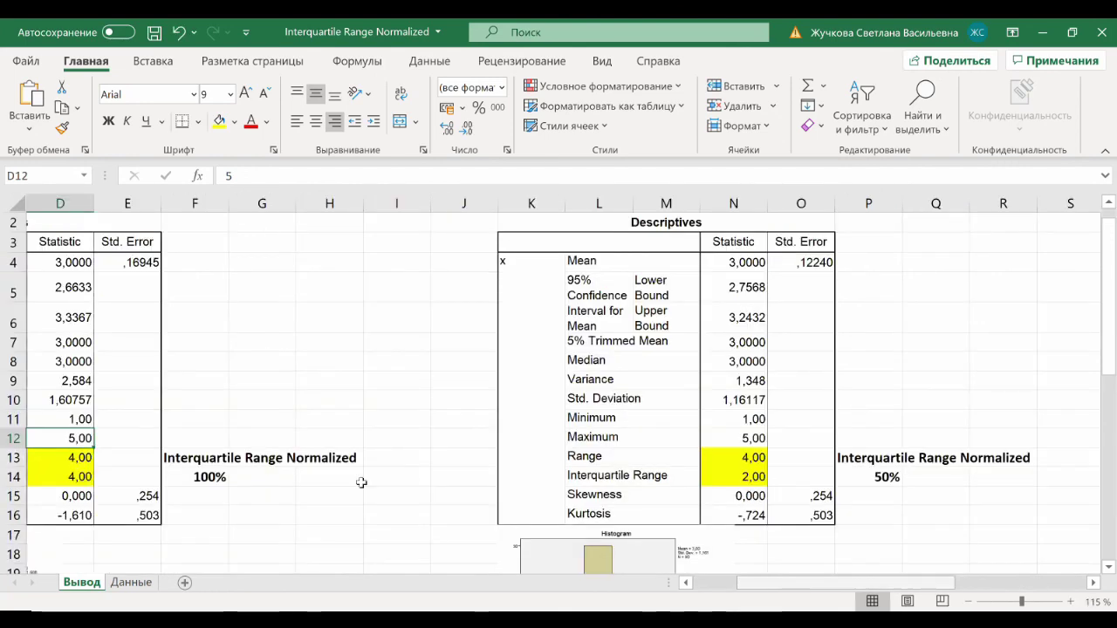
scroll(357, 481, down, 5)
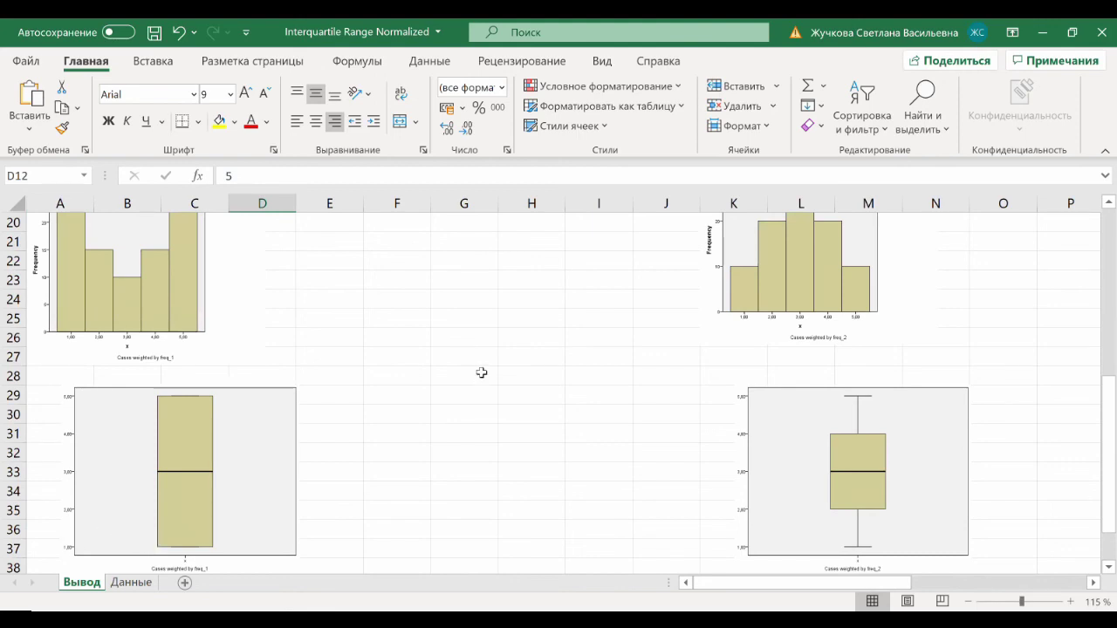
scroll(481, 373, up, 5)
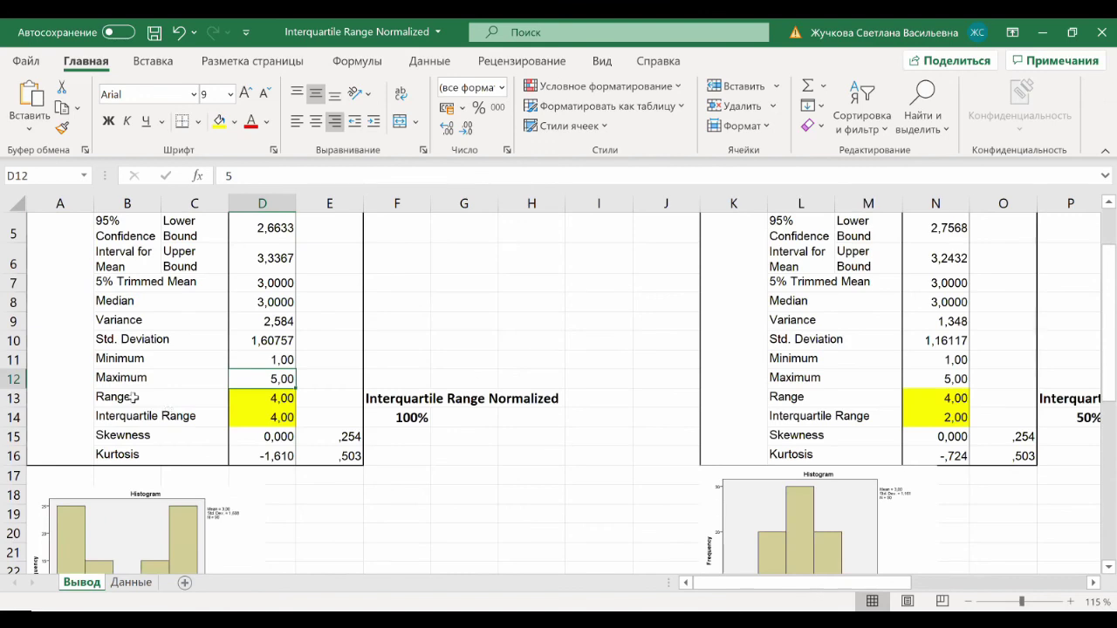
Step: Check Range in D13, Interquartile Range in D14 and the formula =D14/D13 in F14 for the near-maximum heterogeneity example
click(132, 397)
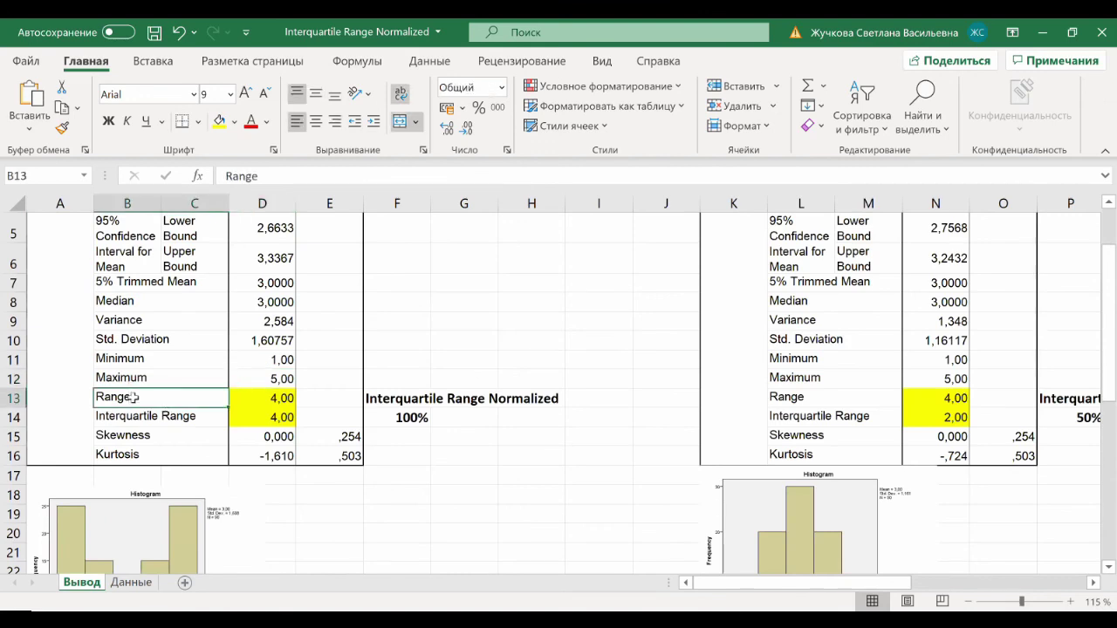
click(267, 398)
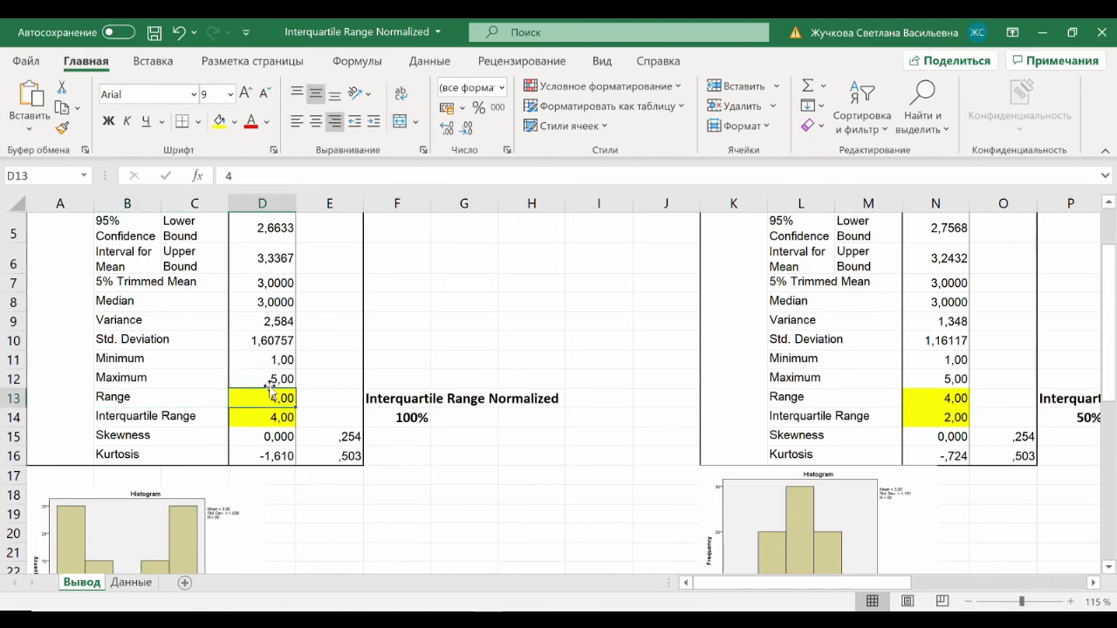
click(256, 419)
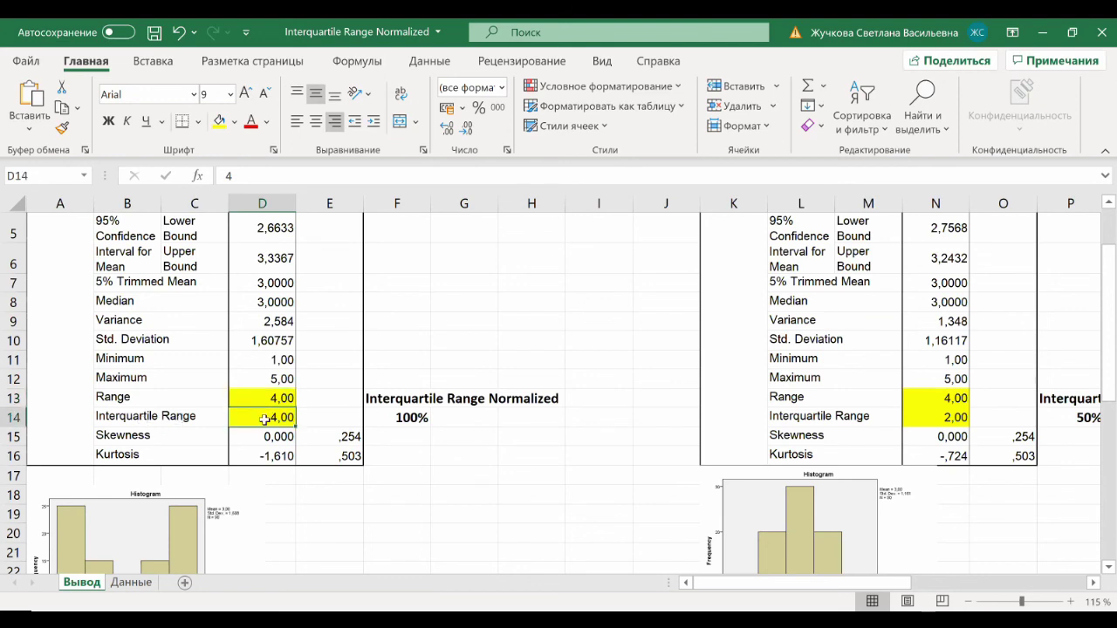
key(Right)
key(Right)
key(F2)
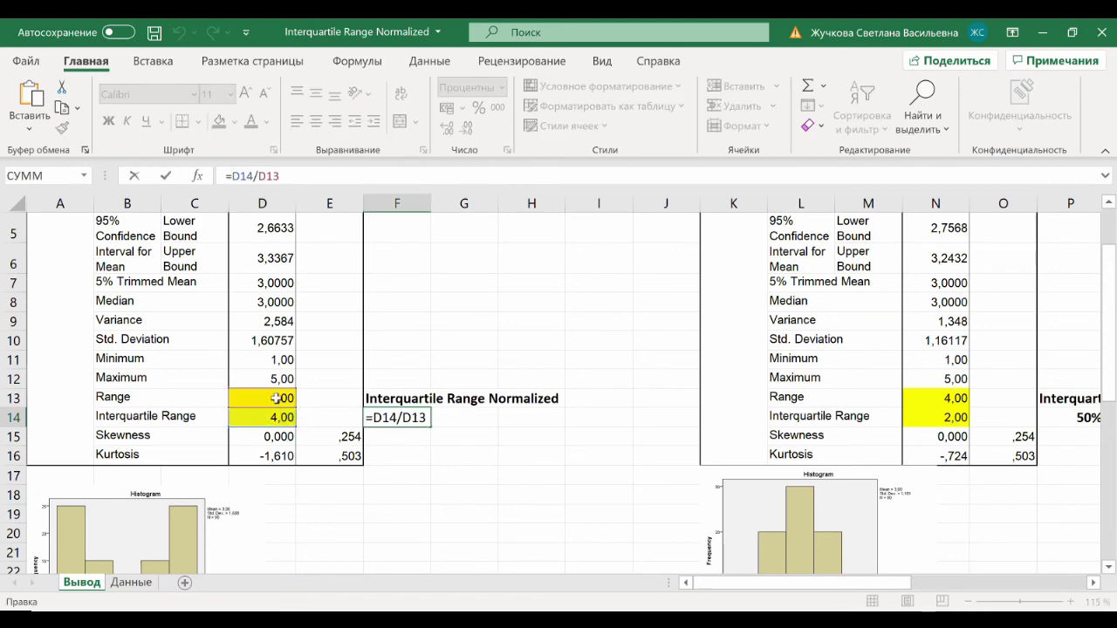
key(Return)
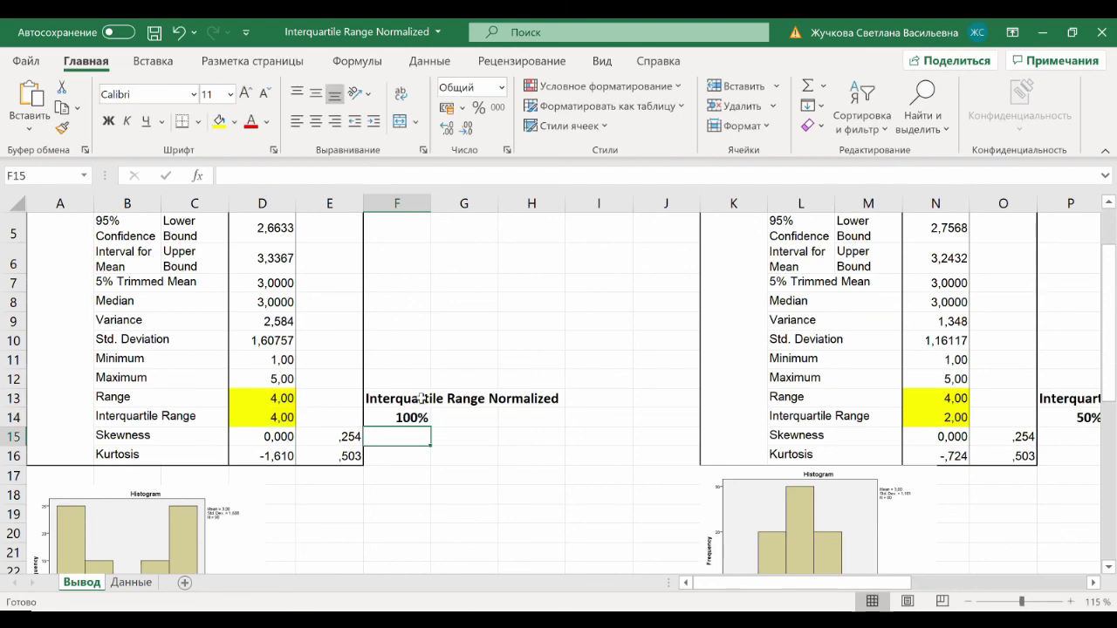
scroll(397, 384, up, 2)
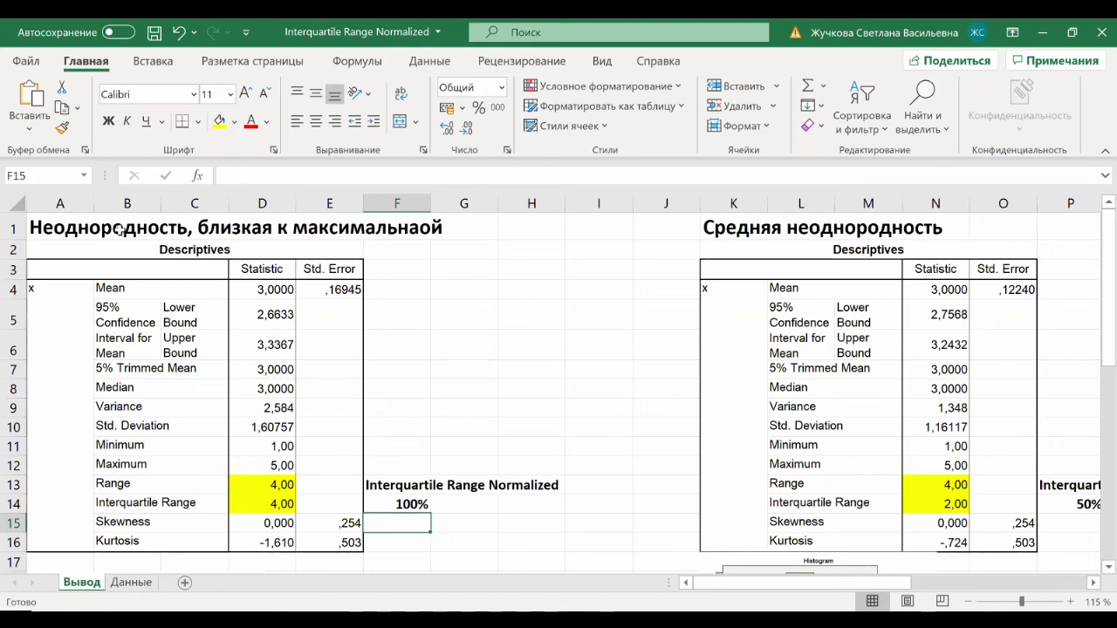
Step: Switch to the Jupyter notebook and review the normalized interquartile range column and the viewCount histogram
scroll(154, 253, down, 7)
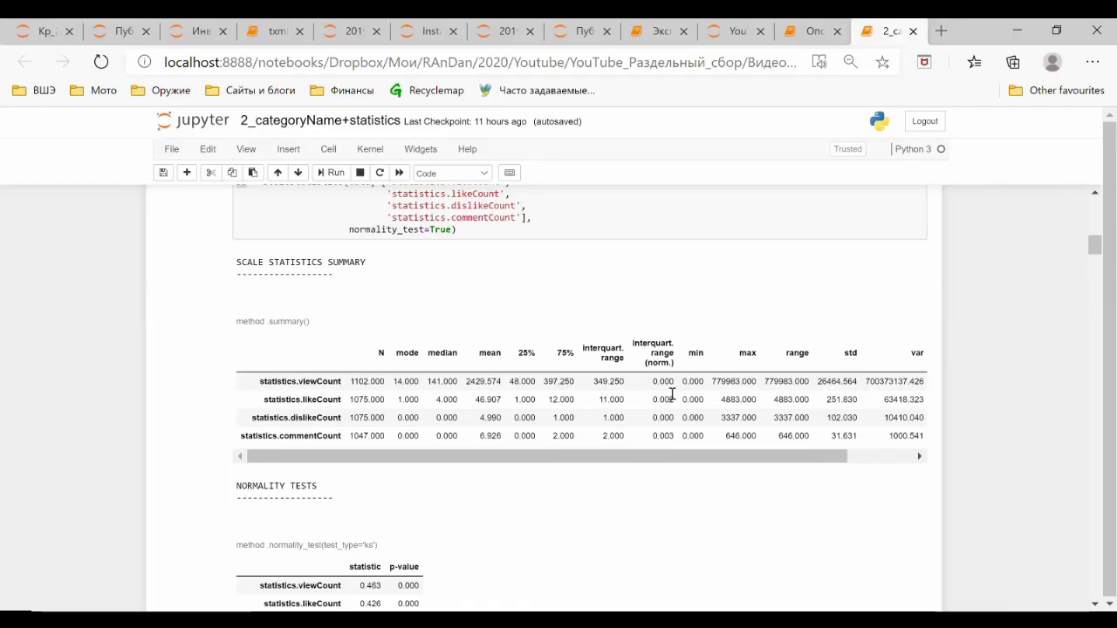
scroll(671, 393, down, 5)
scroll(445, 366, down, 3)
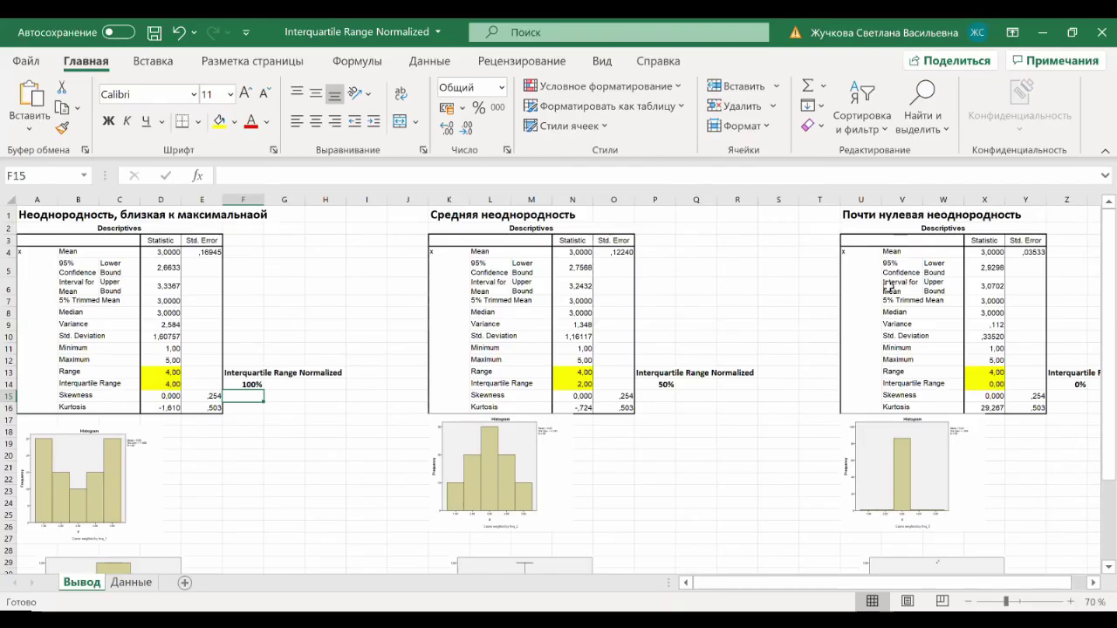
Step: In the Excel workbook, examine the histogram and boxplot of the near-zero heterogeneity example beside its descriptives
scroll(917, 288, down, 4)
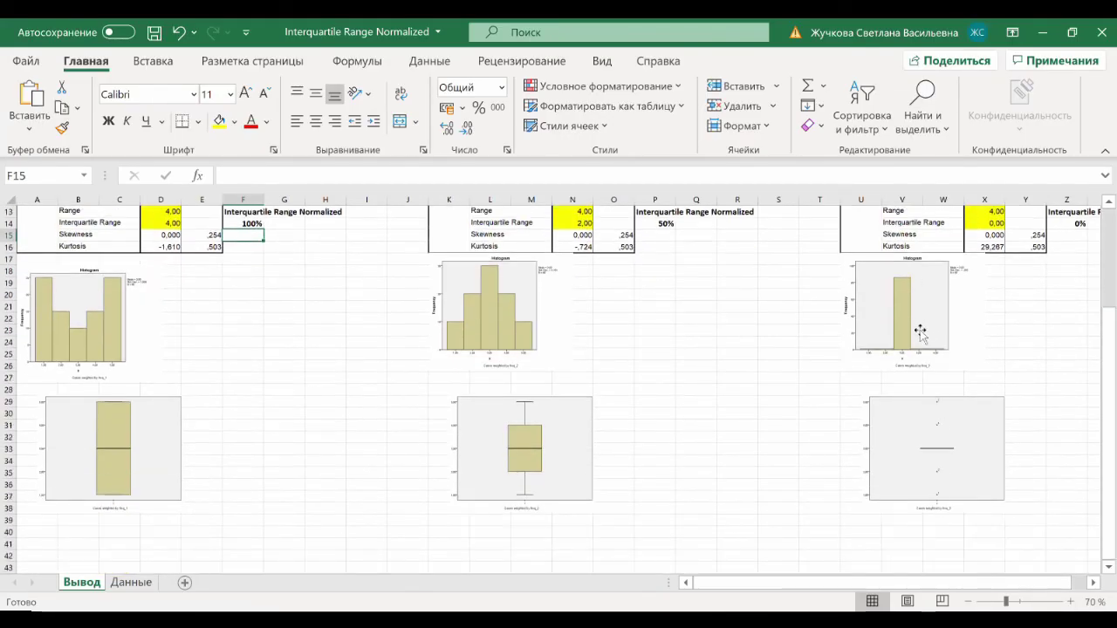
scroll(924, 331, up, 4)
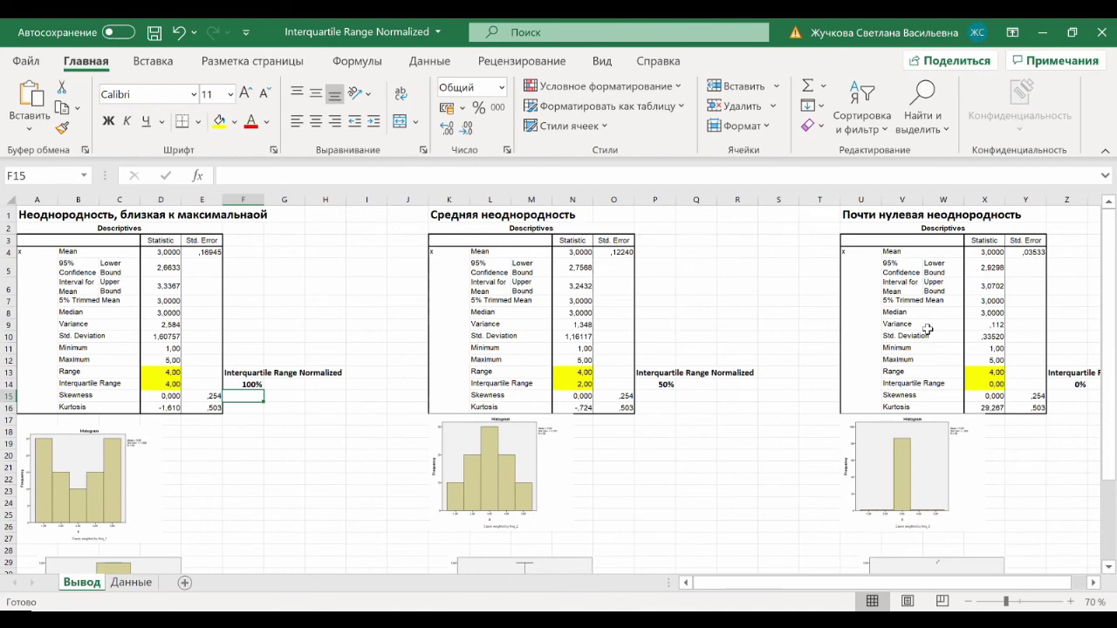
scroll(928, 329, down, 2)
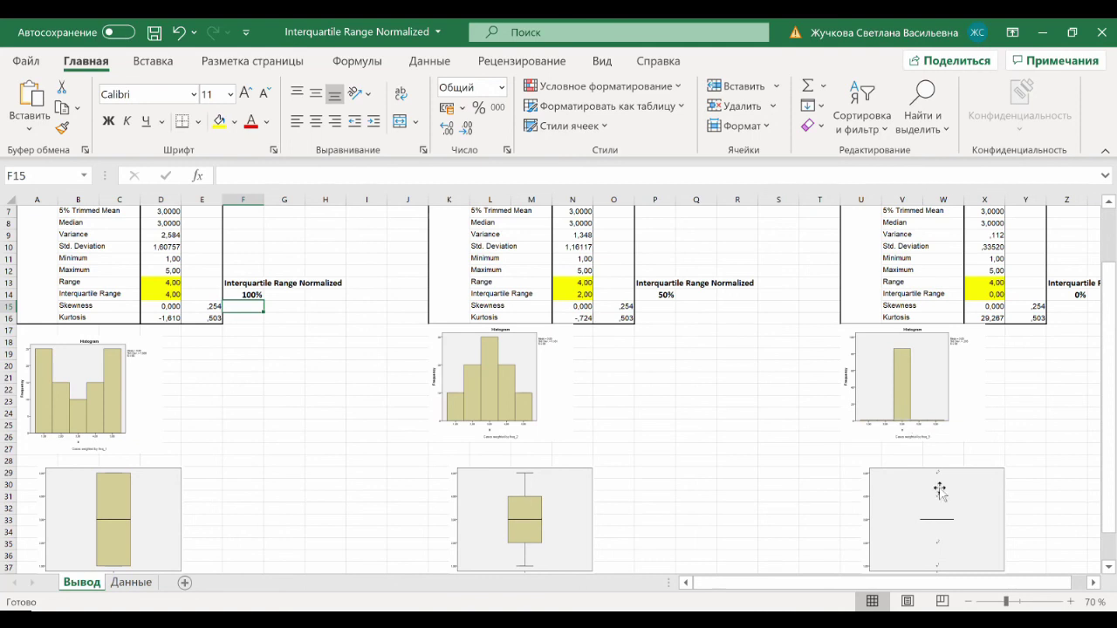
scroll(941, 491, down, 1)
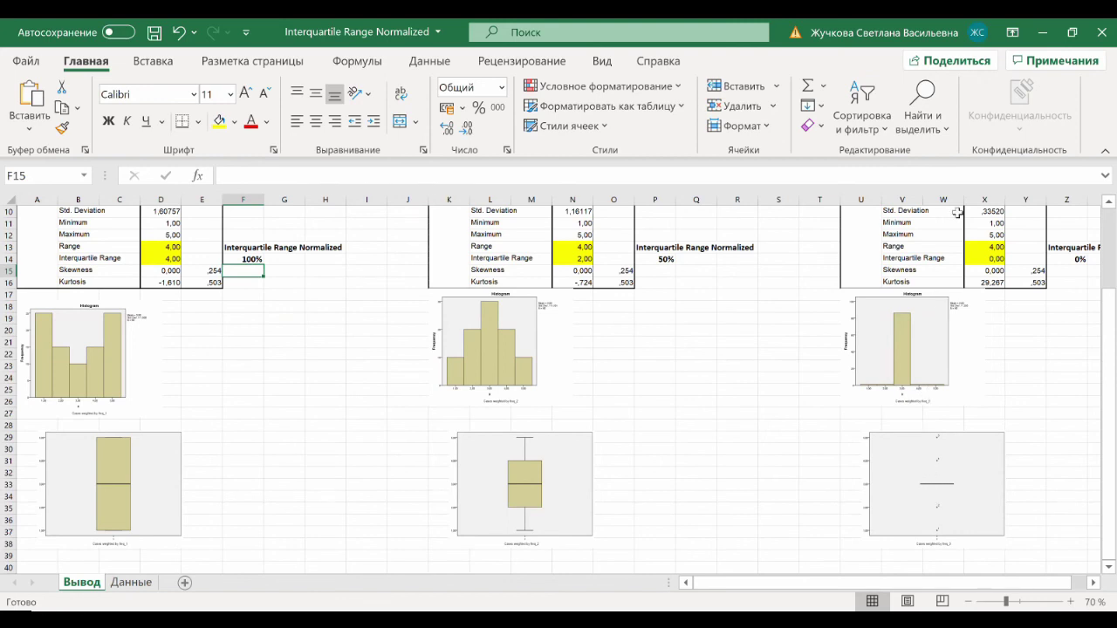
scroll(997, 346, up, 2)
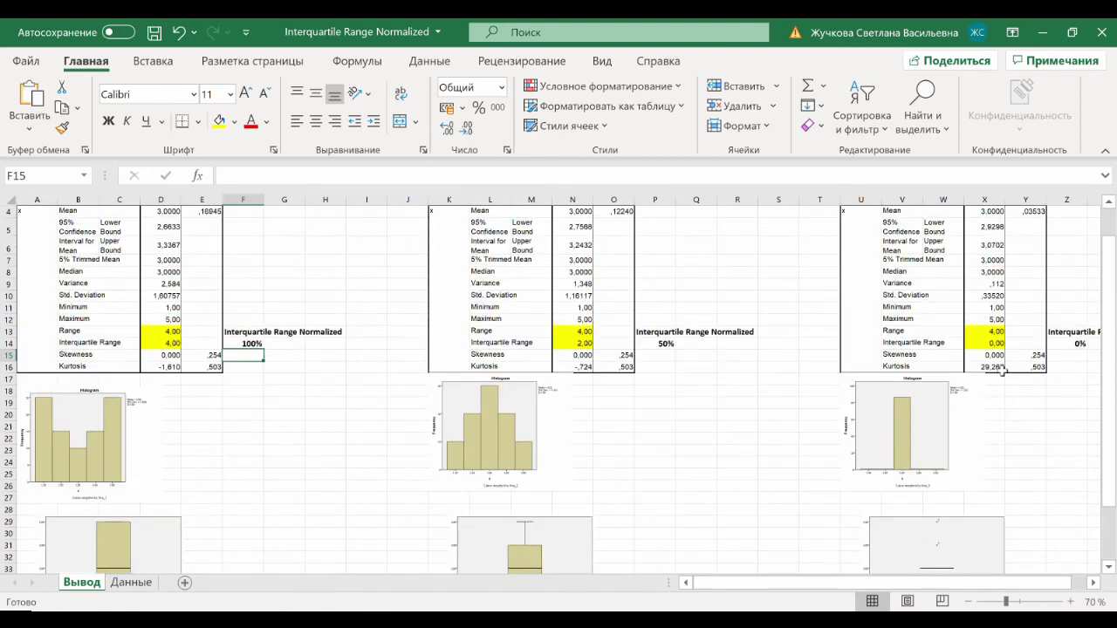
Step: Check X14, X13 and the ratio formula in Z14, and switch to the Jupyter notebook to relate them to the viewCount results
click(997, 344)
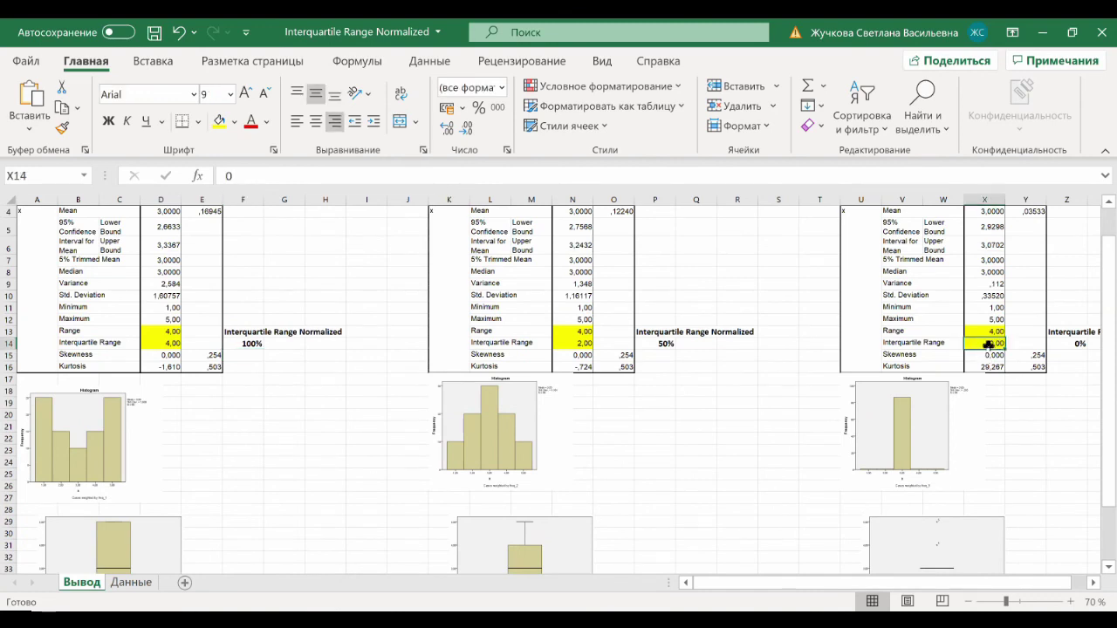
click(988, 331)
click(1059, 346)
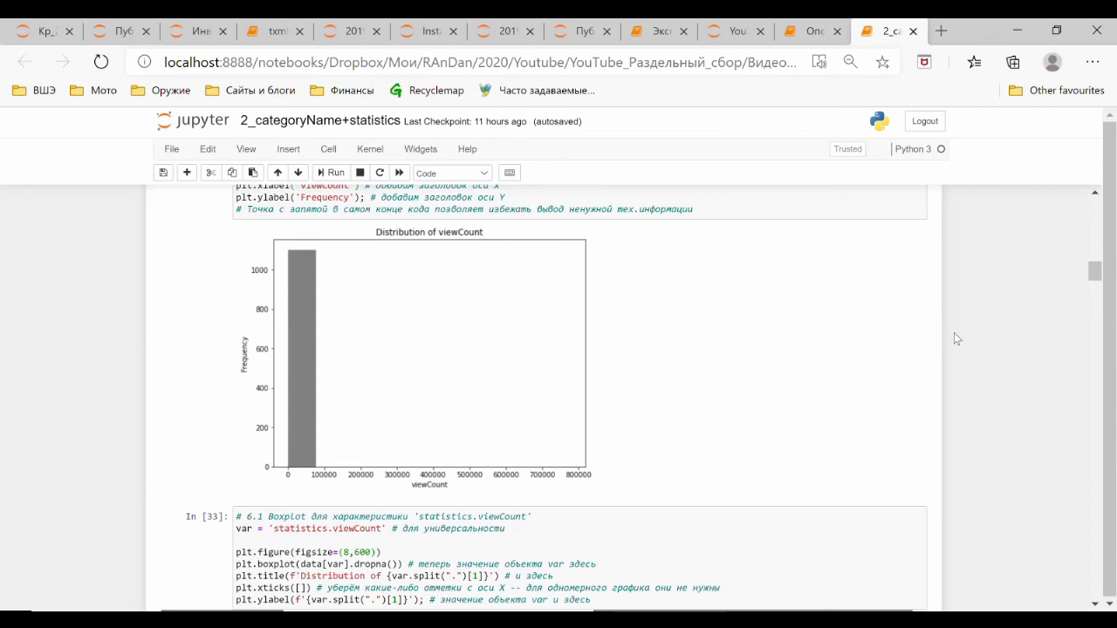
scroll(954, 332, up, 5)
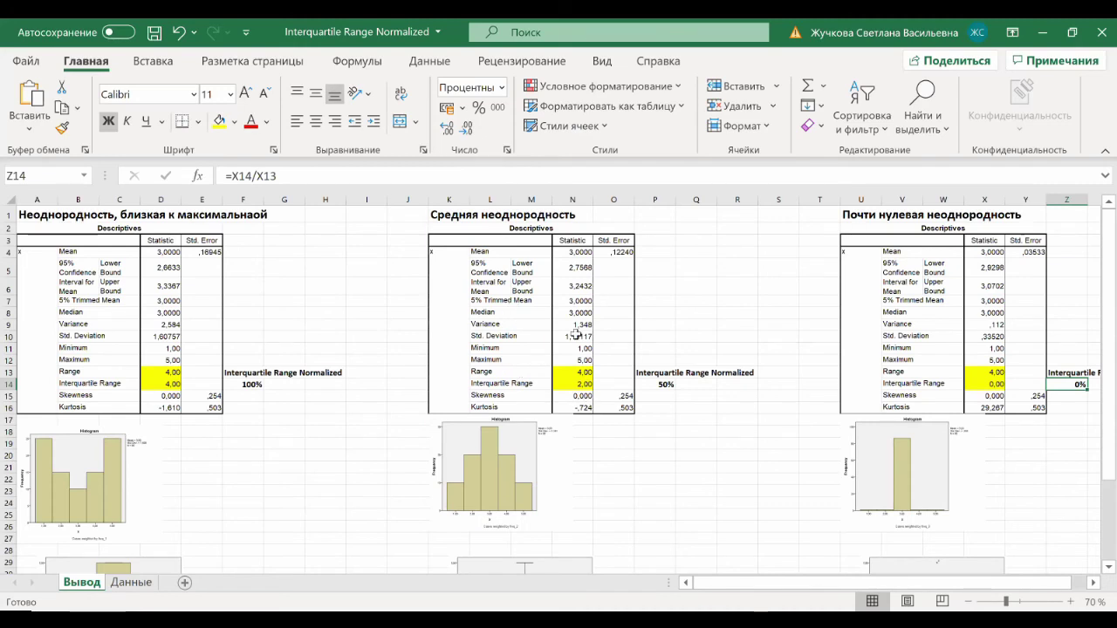
Step: In Excel, check the average heterogeneity boxplot, cells N13 and N14 and the ratio formula in P14, and return to the Jupyter notebook
scroll(575, 334, down, 3)
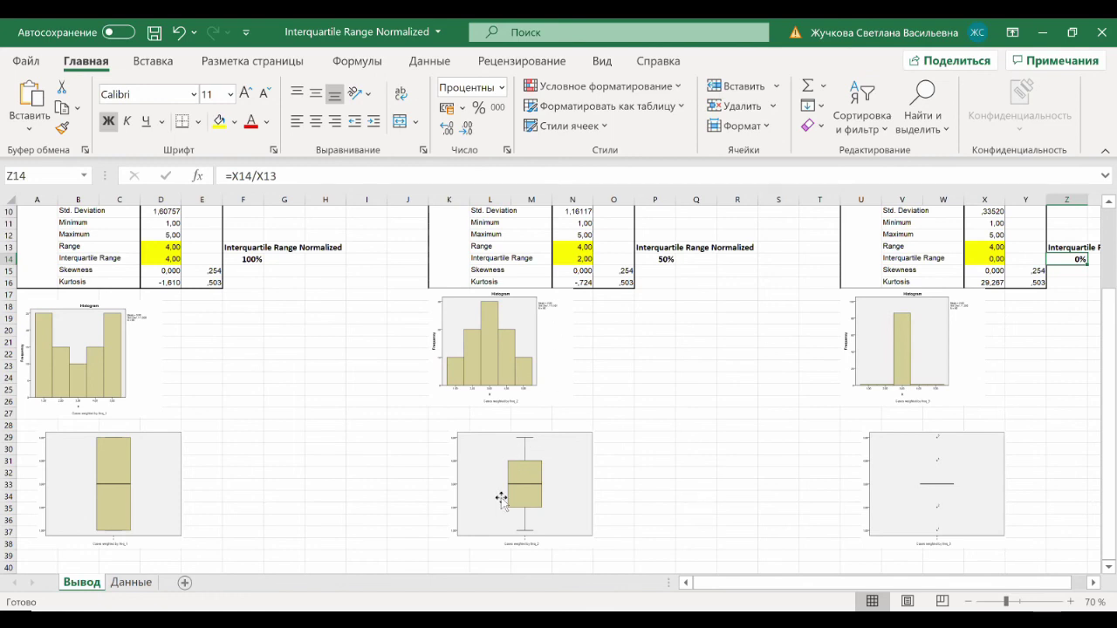
click(576, 258)
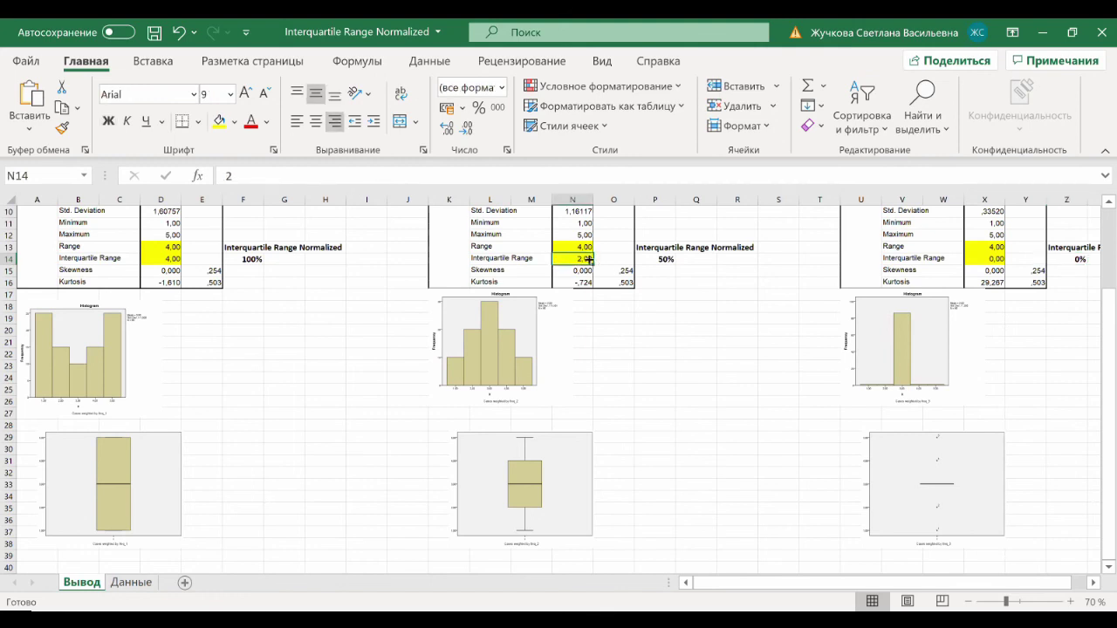
click(584, 247)
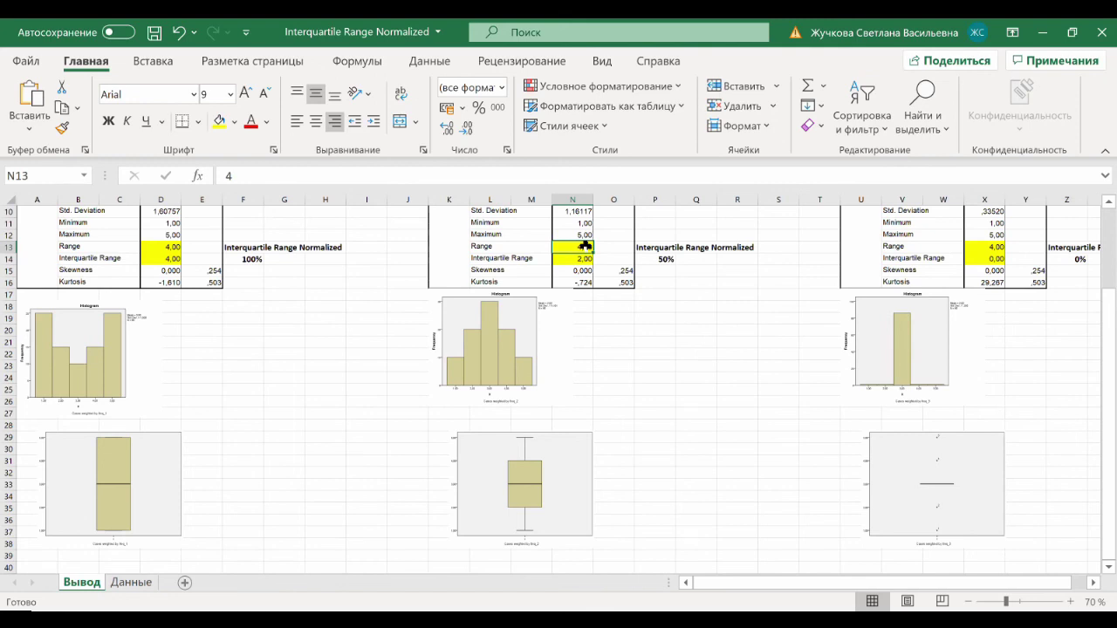
click(578, 258)
click(661, 260)
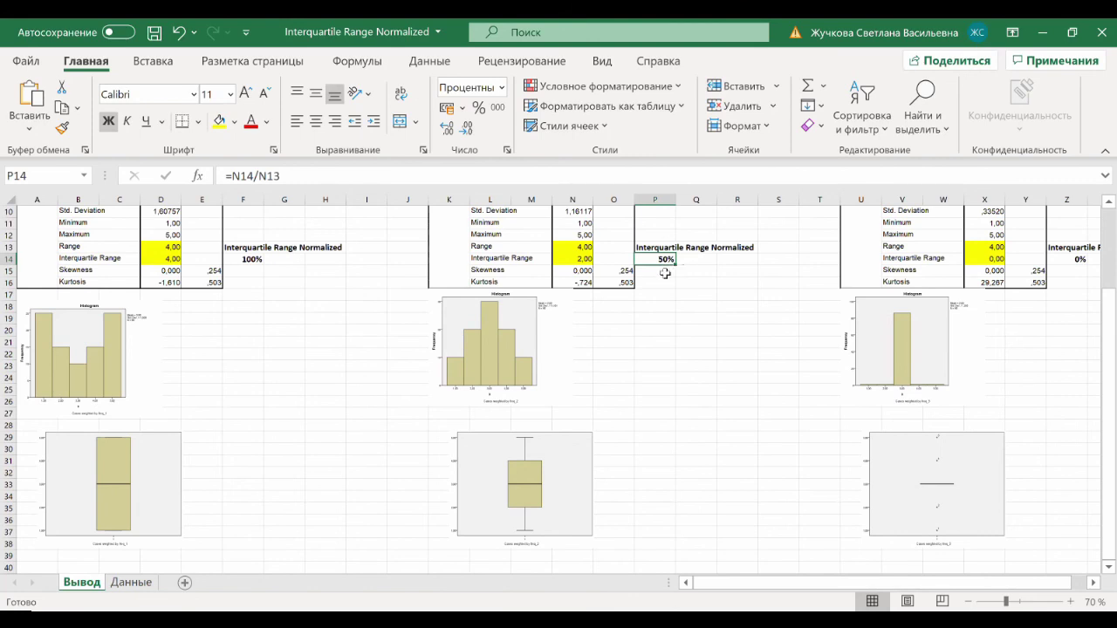
key(alt+Tab)
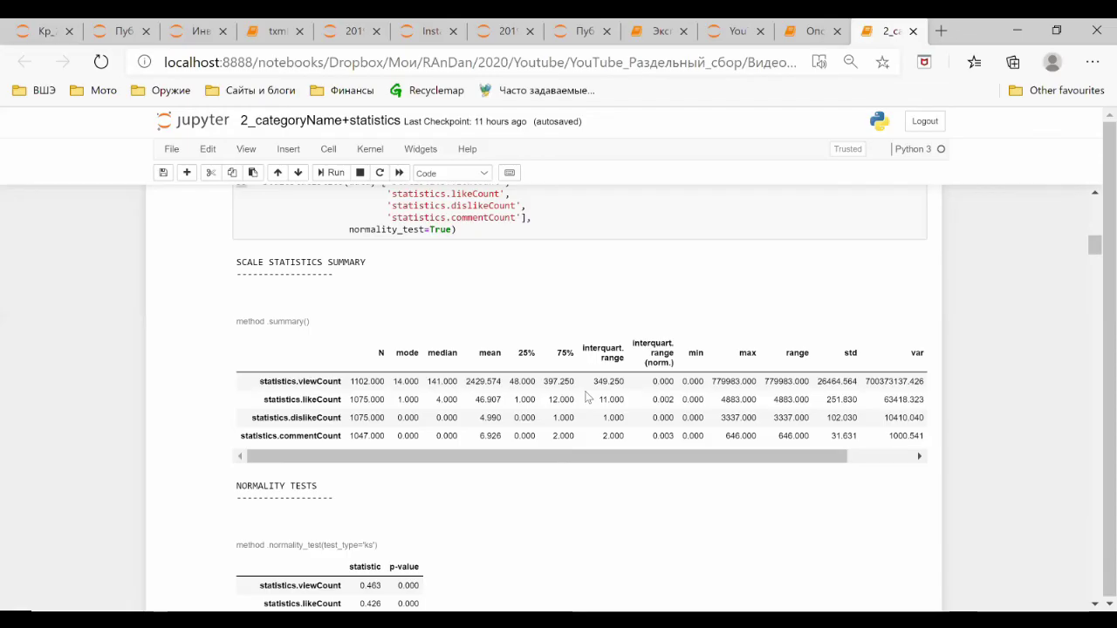